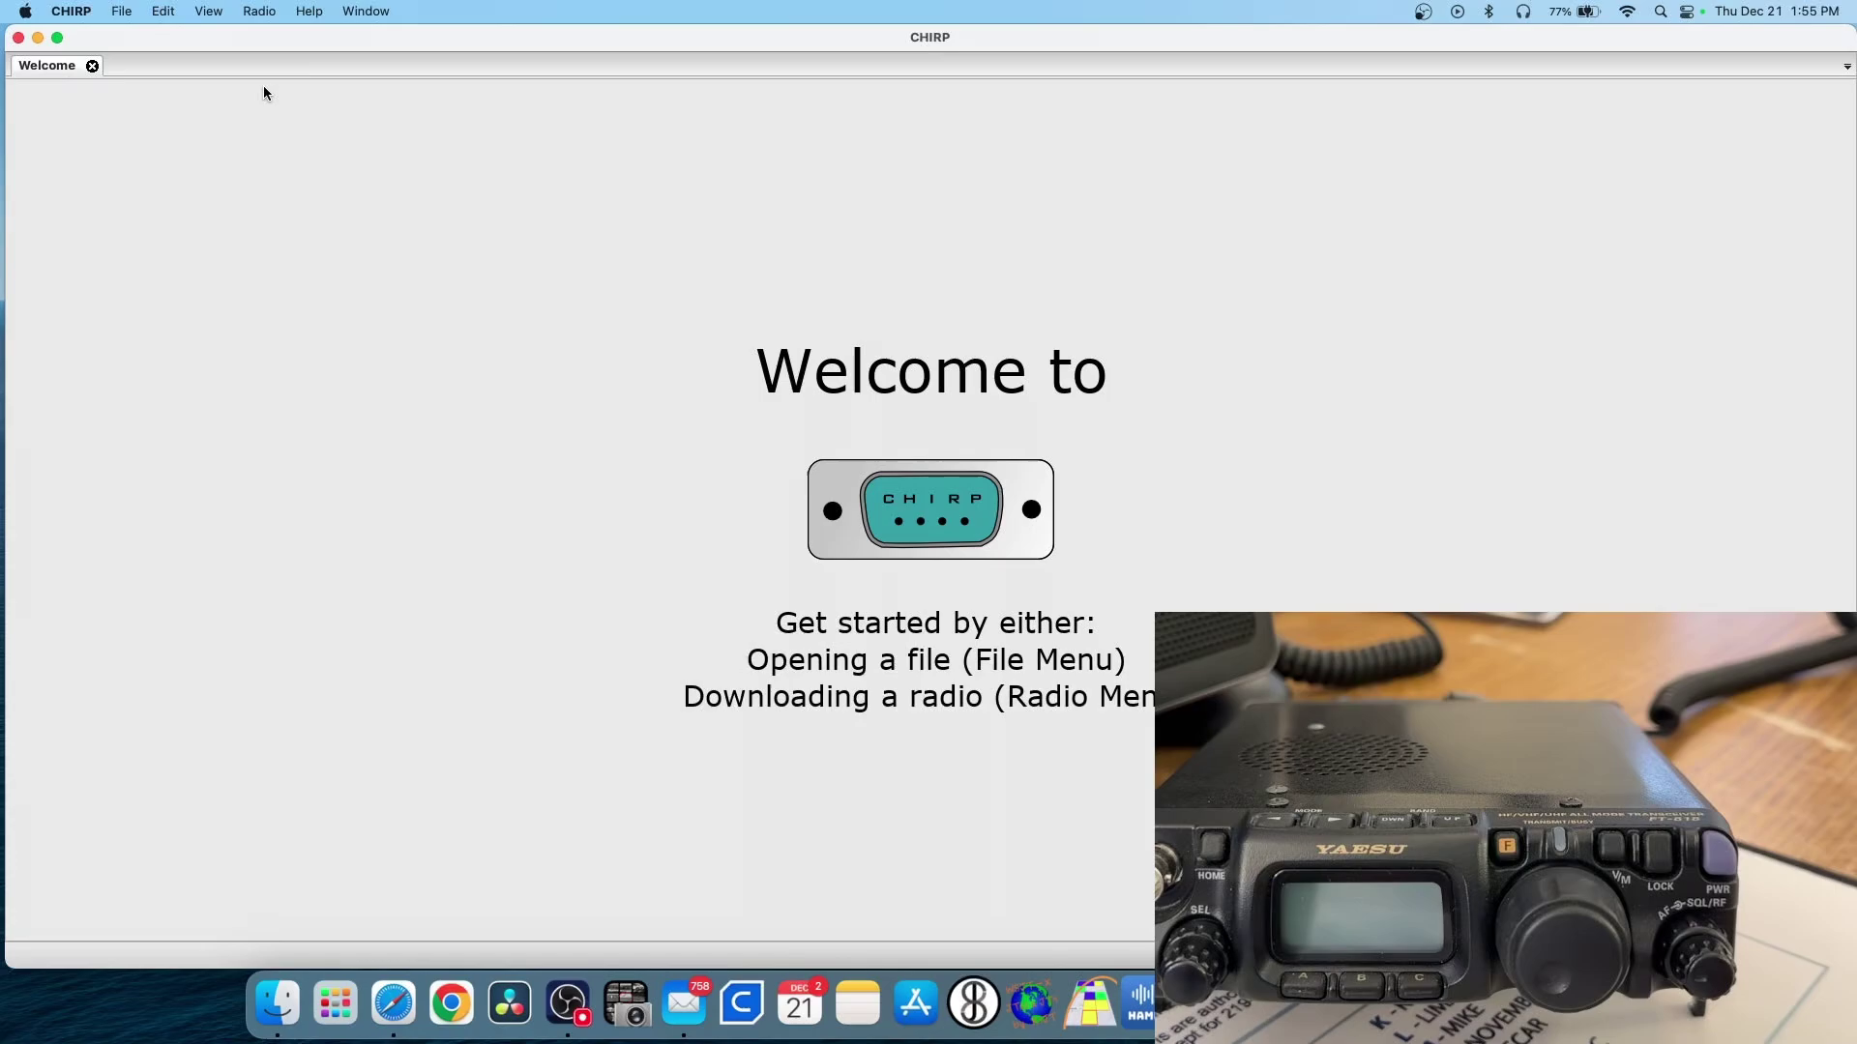
Step: Start a download from the radio on port usbserial-212220 with vendor Yaesu, model FT-818ND (US)
left_click(259, 13)
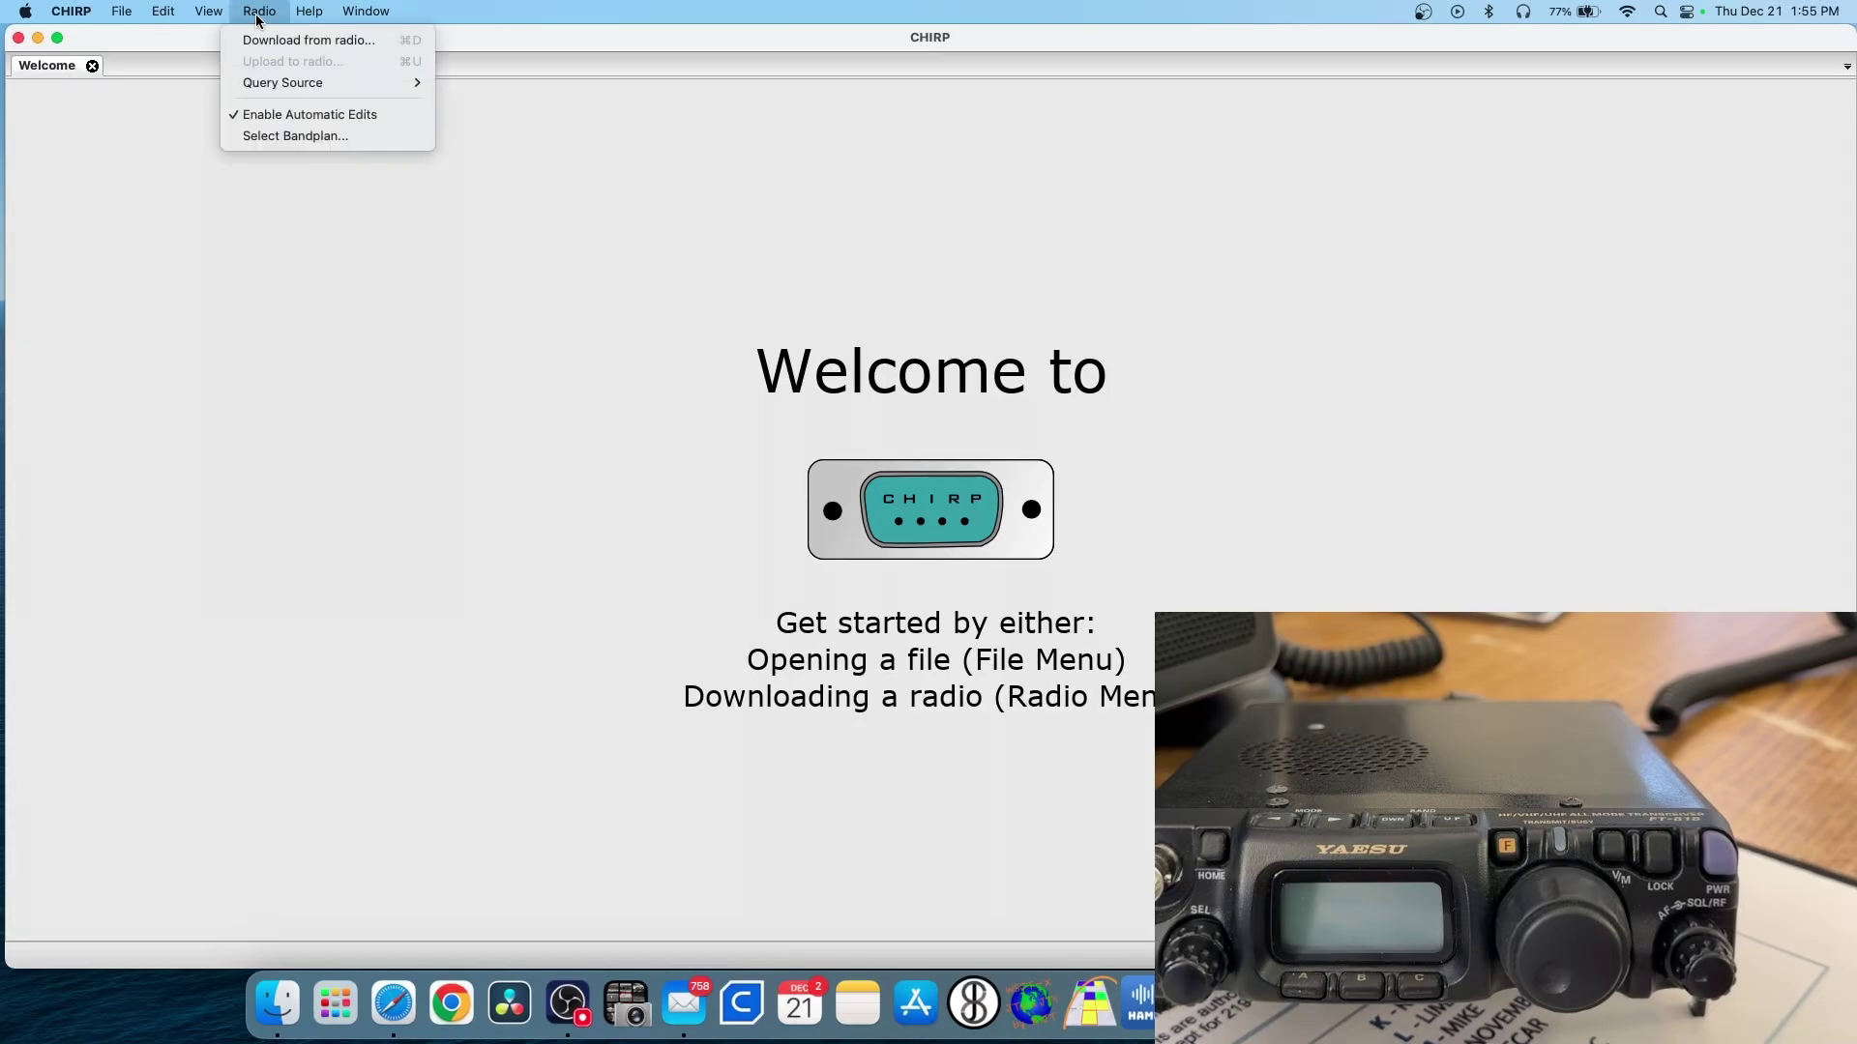
left_click(273, 41)
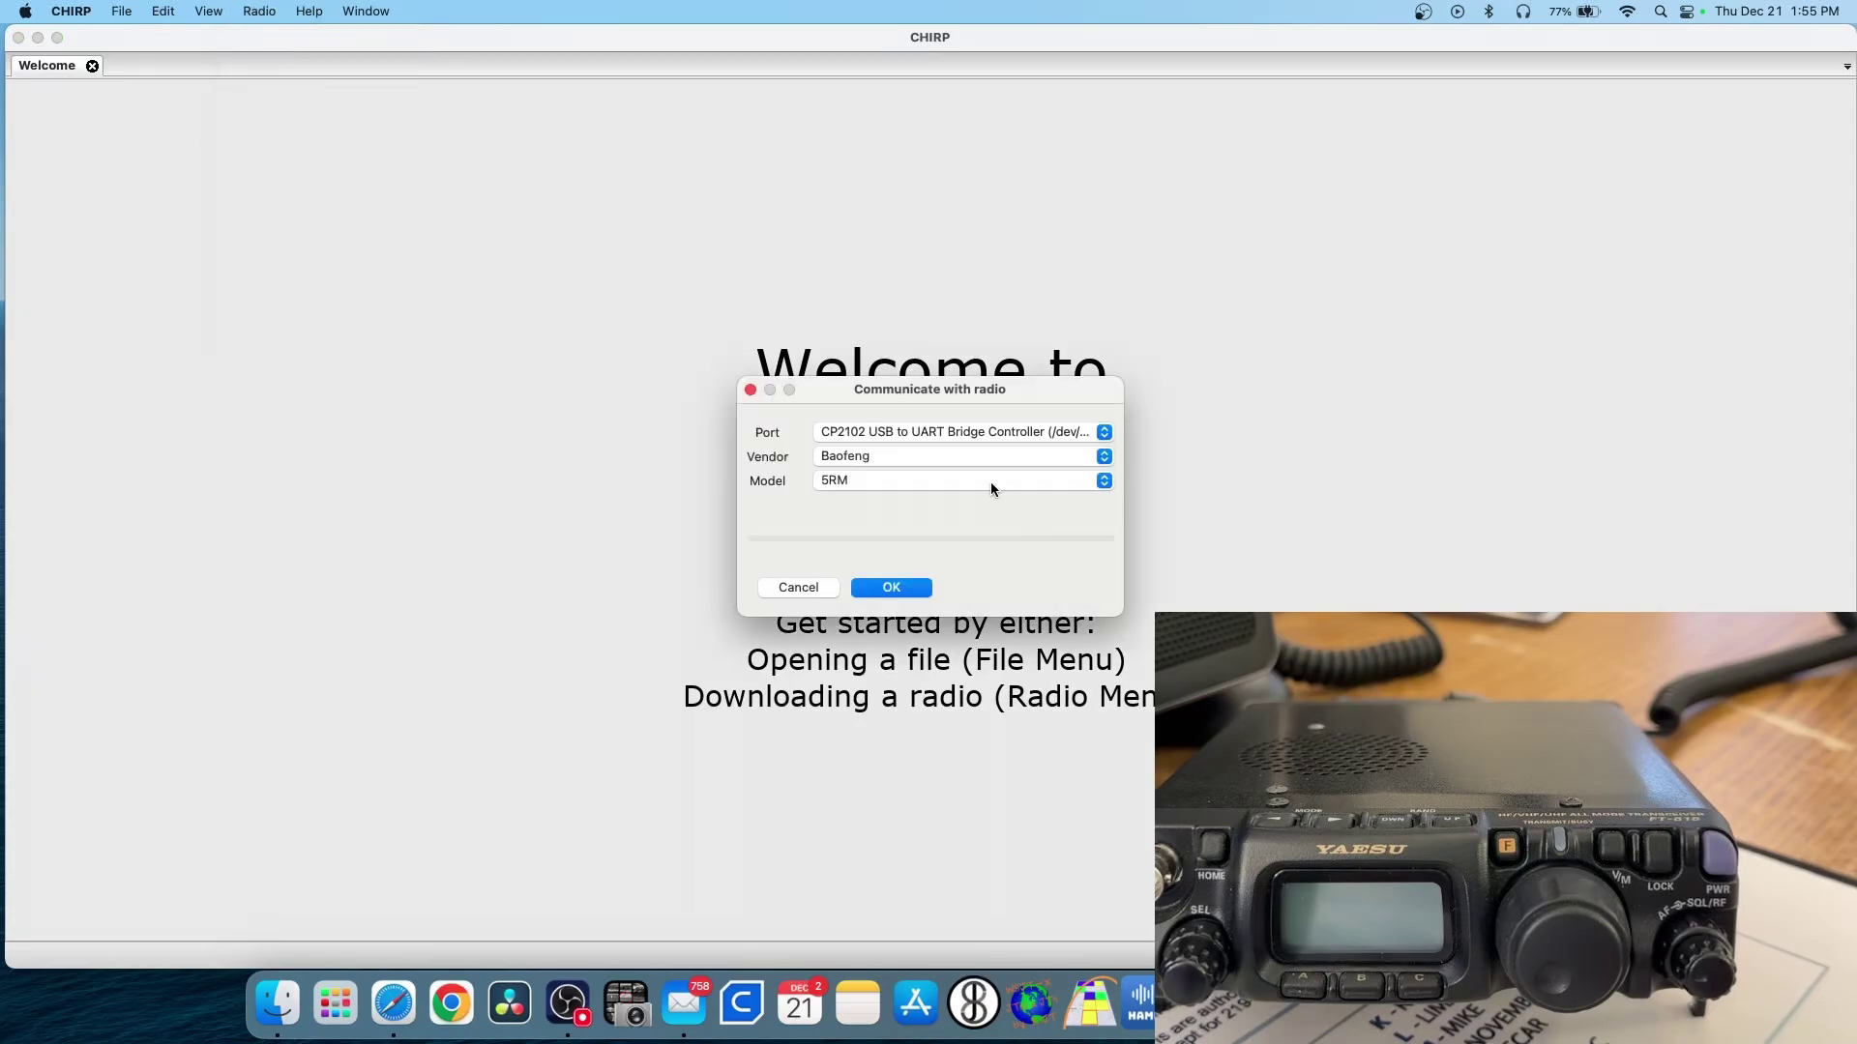
left_click(1106, 433)
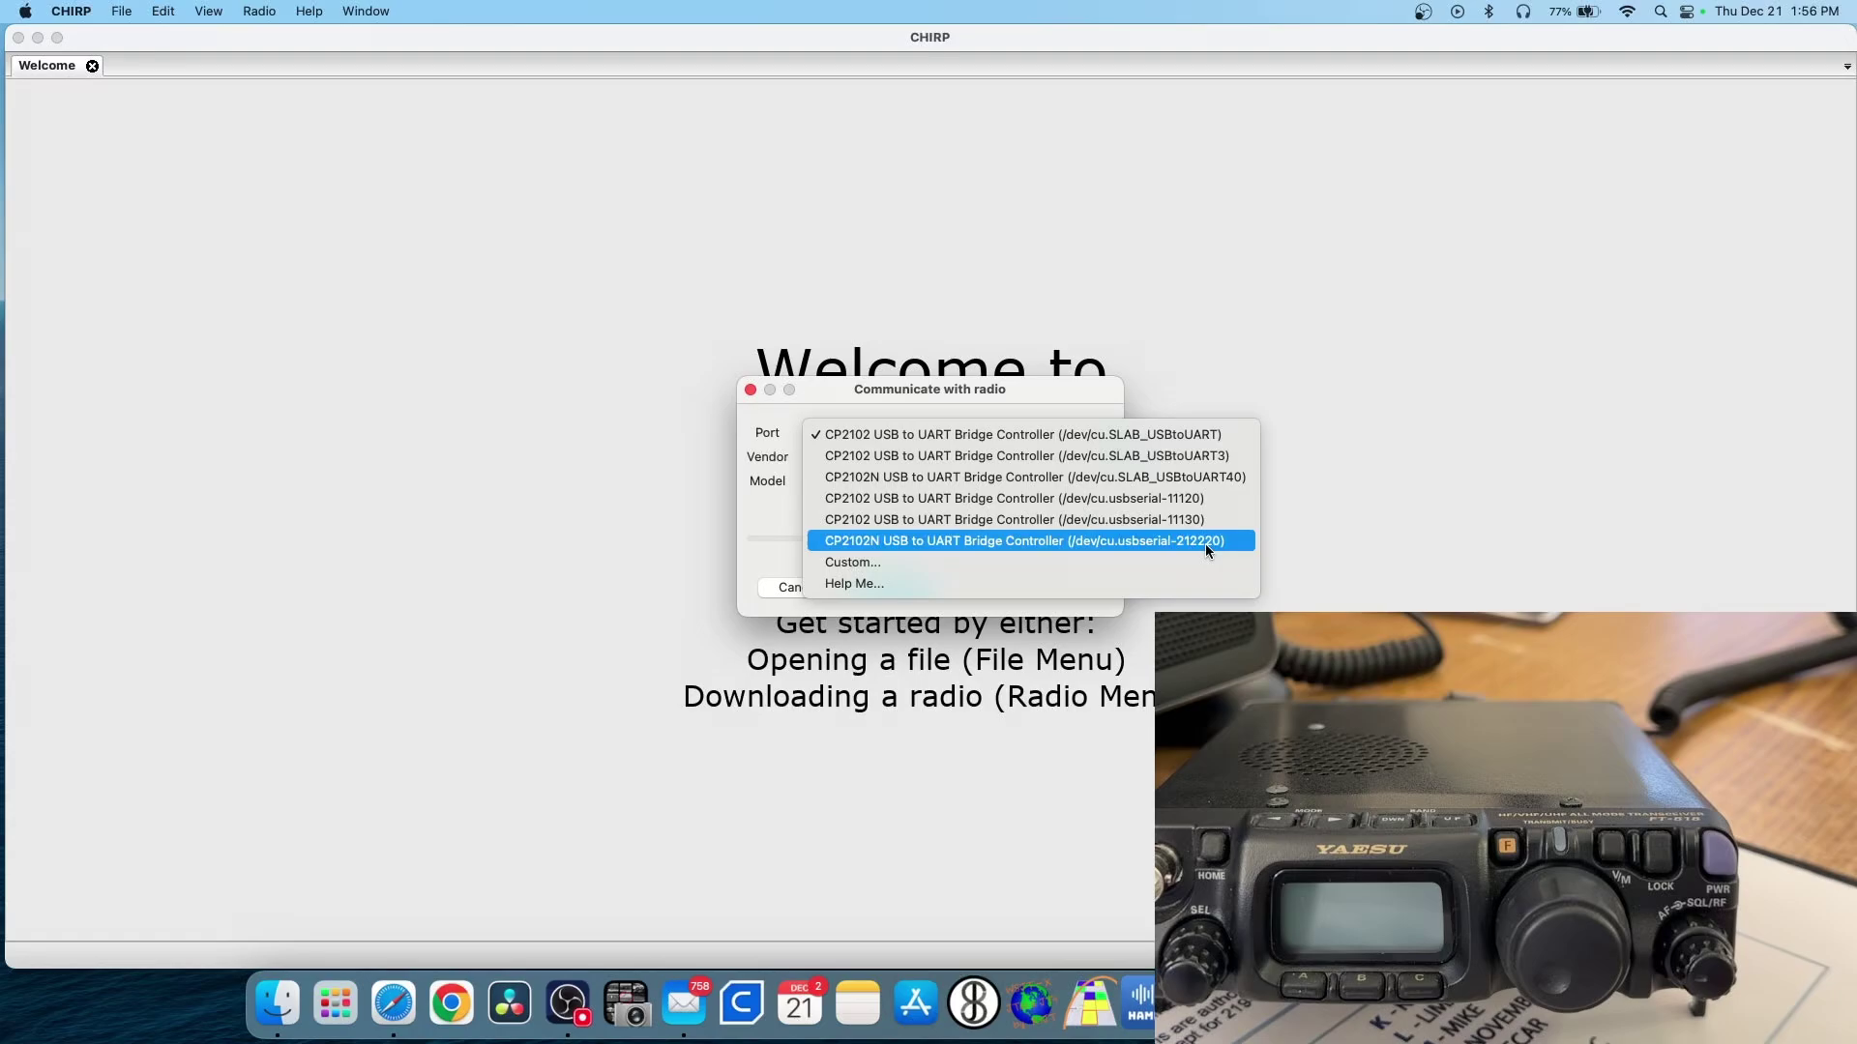
left_click(1108, 540)
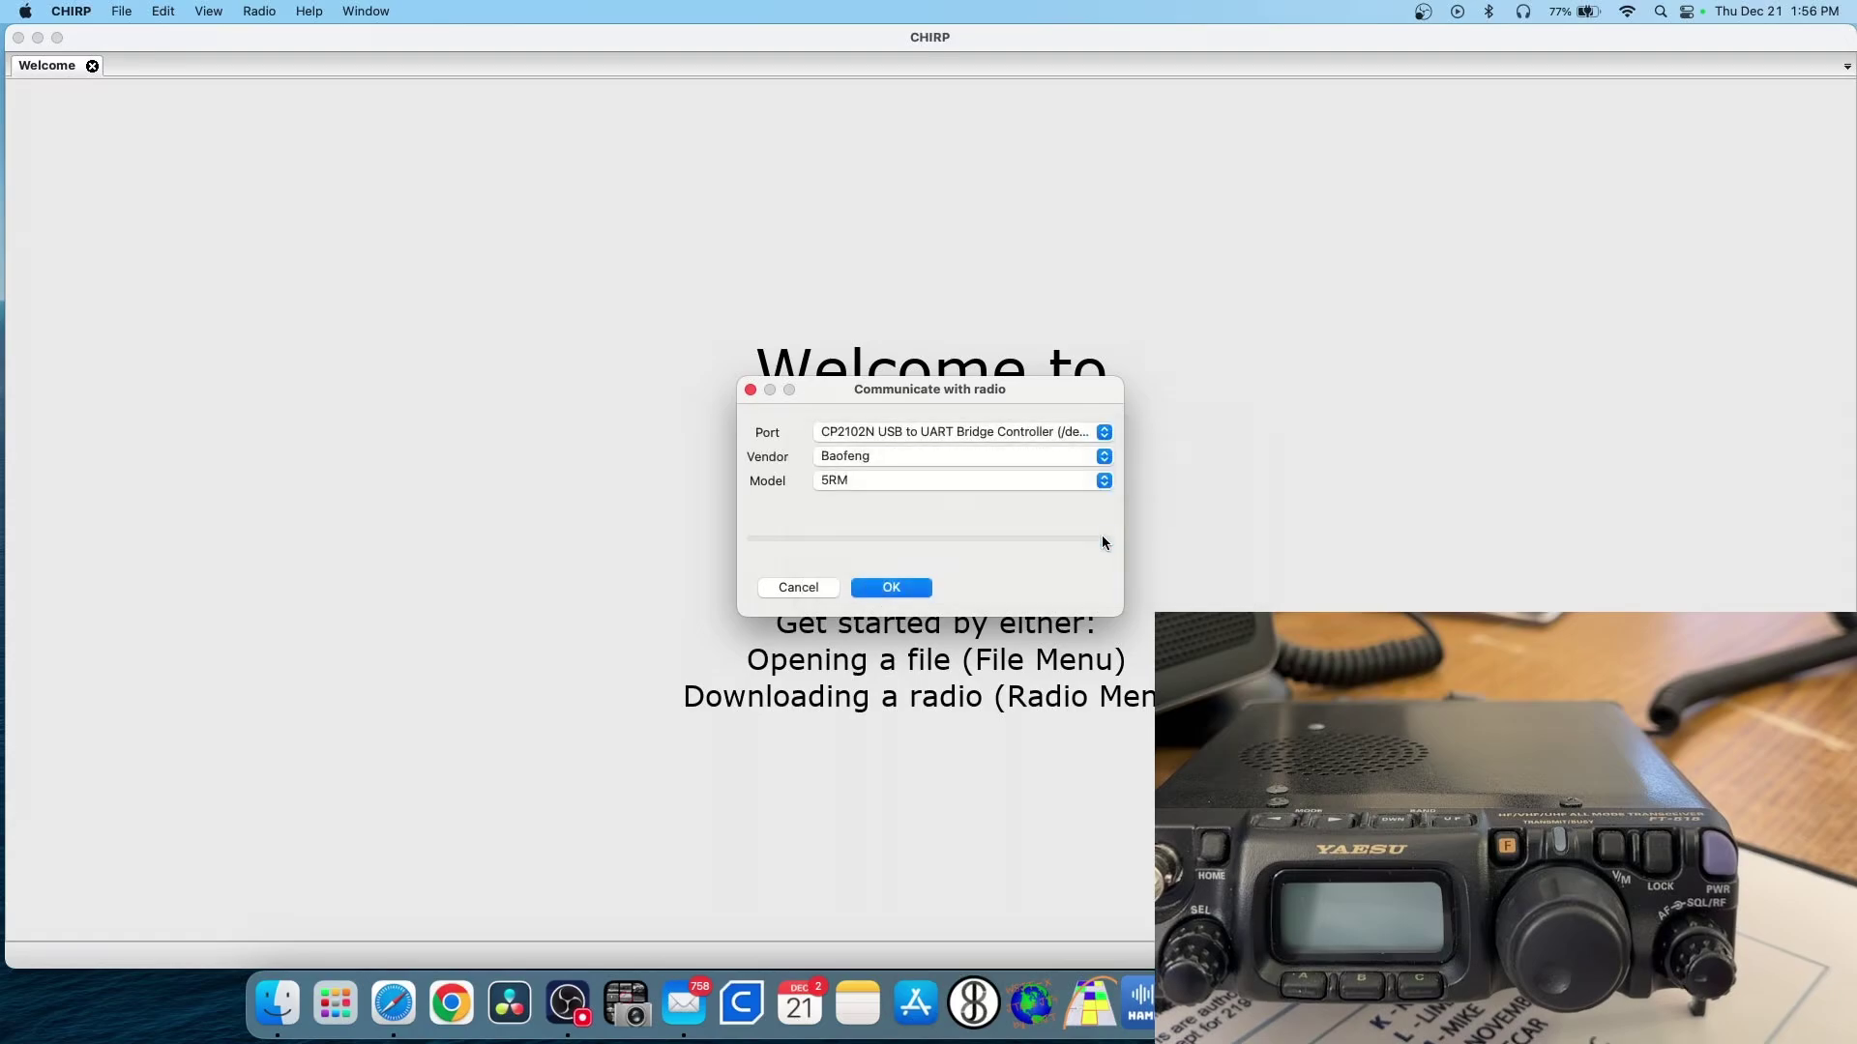
left_click(1100, 457)
scroll(931, 612, "down", 8)
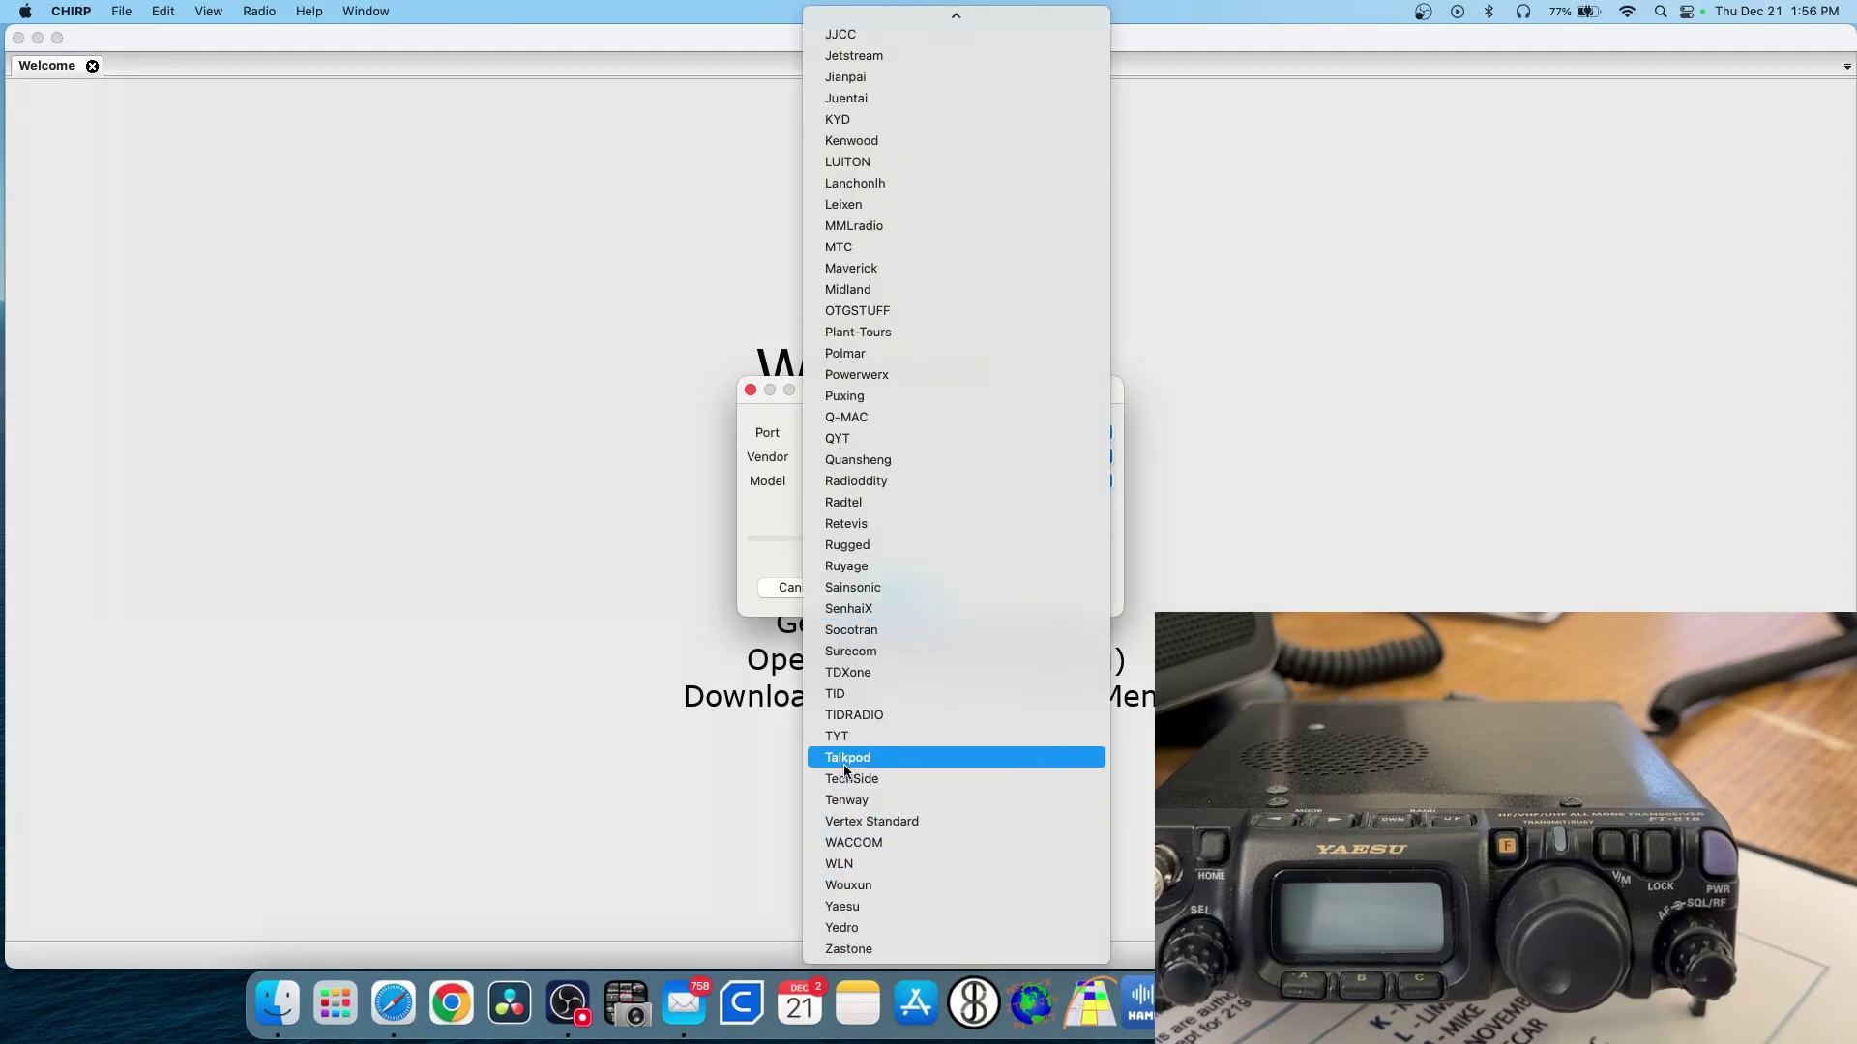
left_click(856, 906)
left_click(1101, 481)
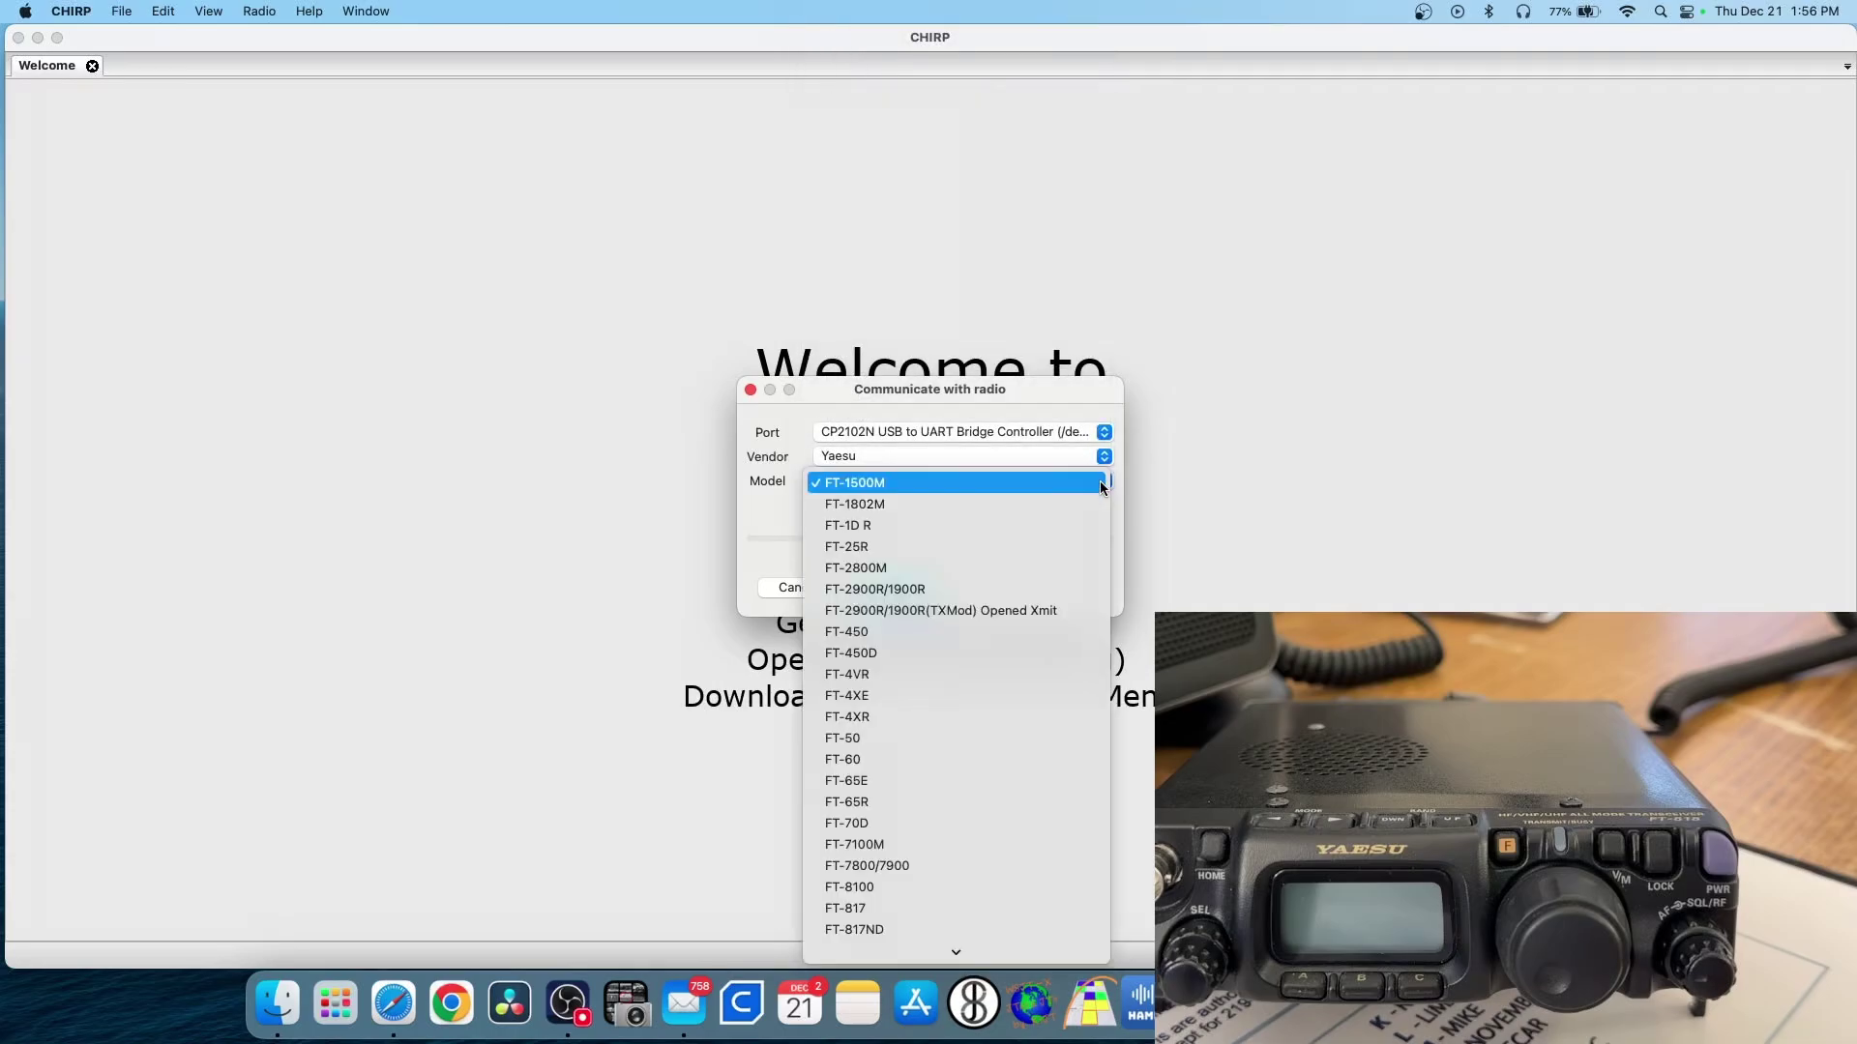
scroll(931, 667, "down", 5)
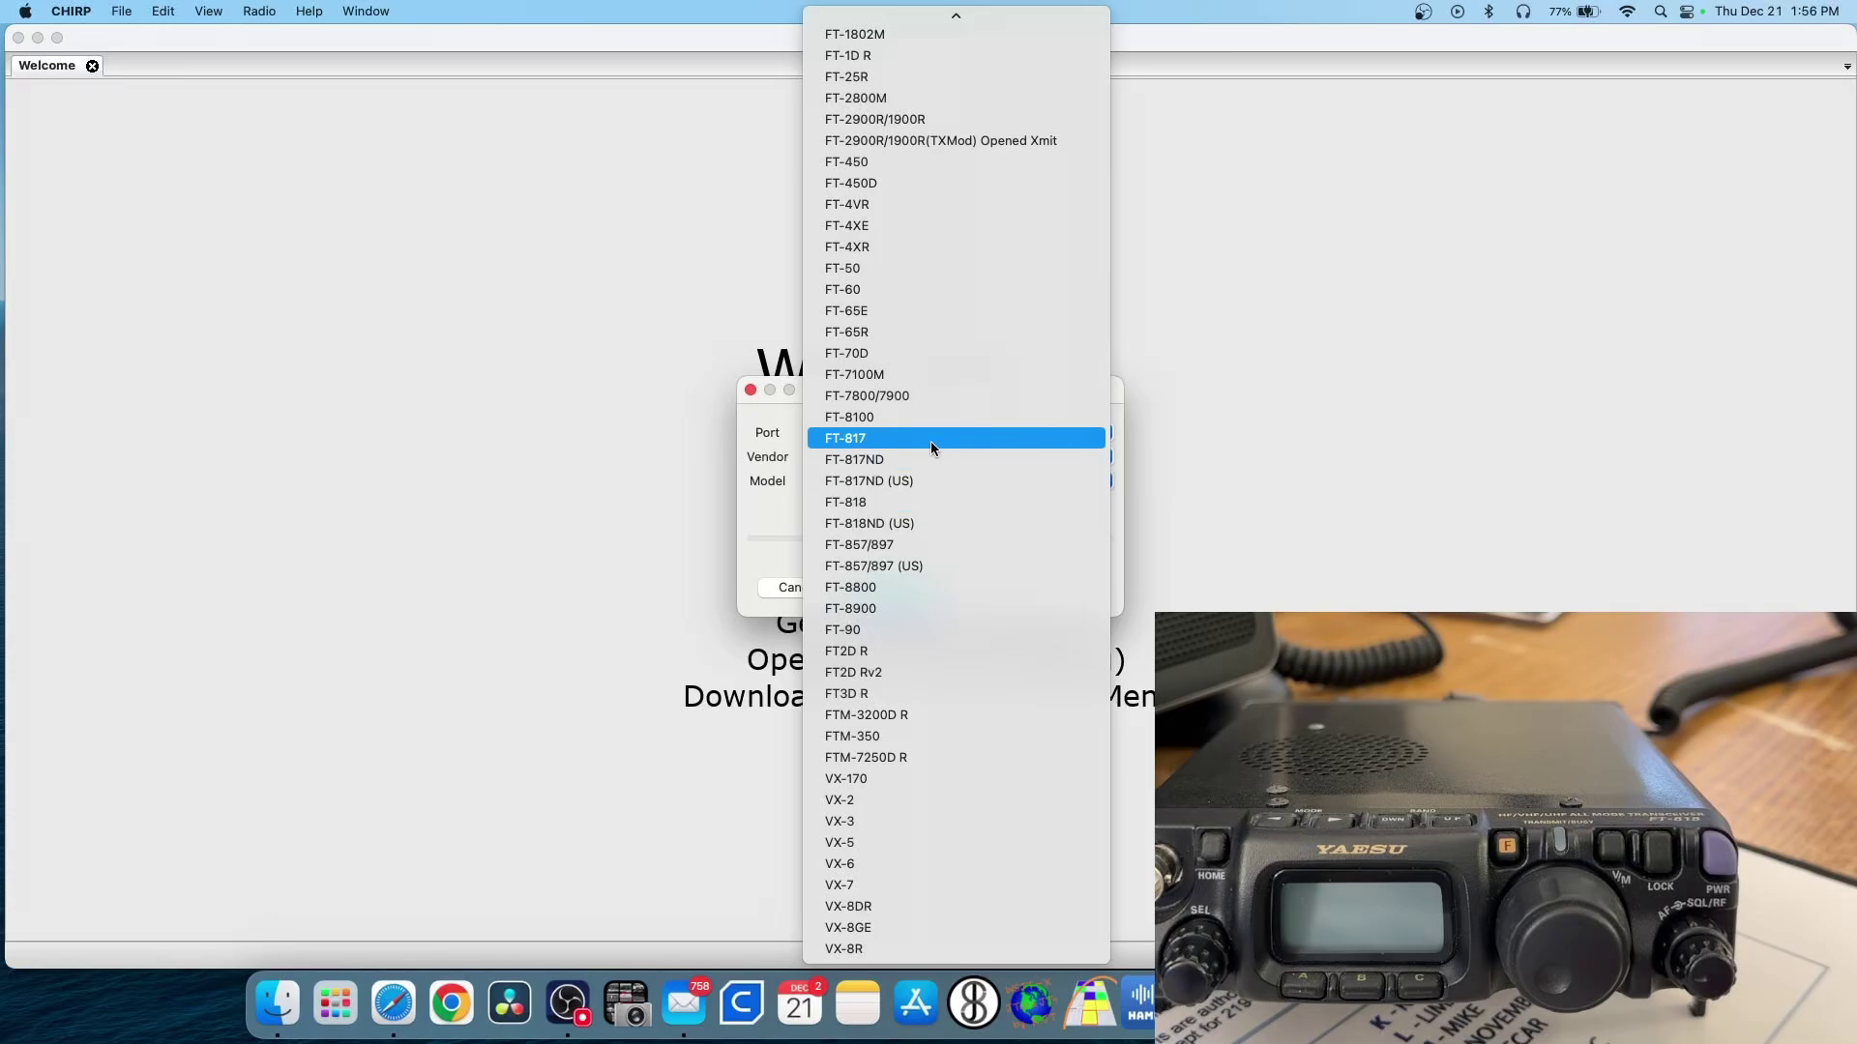
left_click(940, 525)
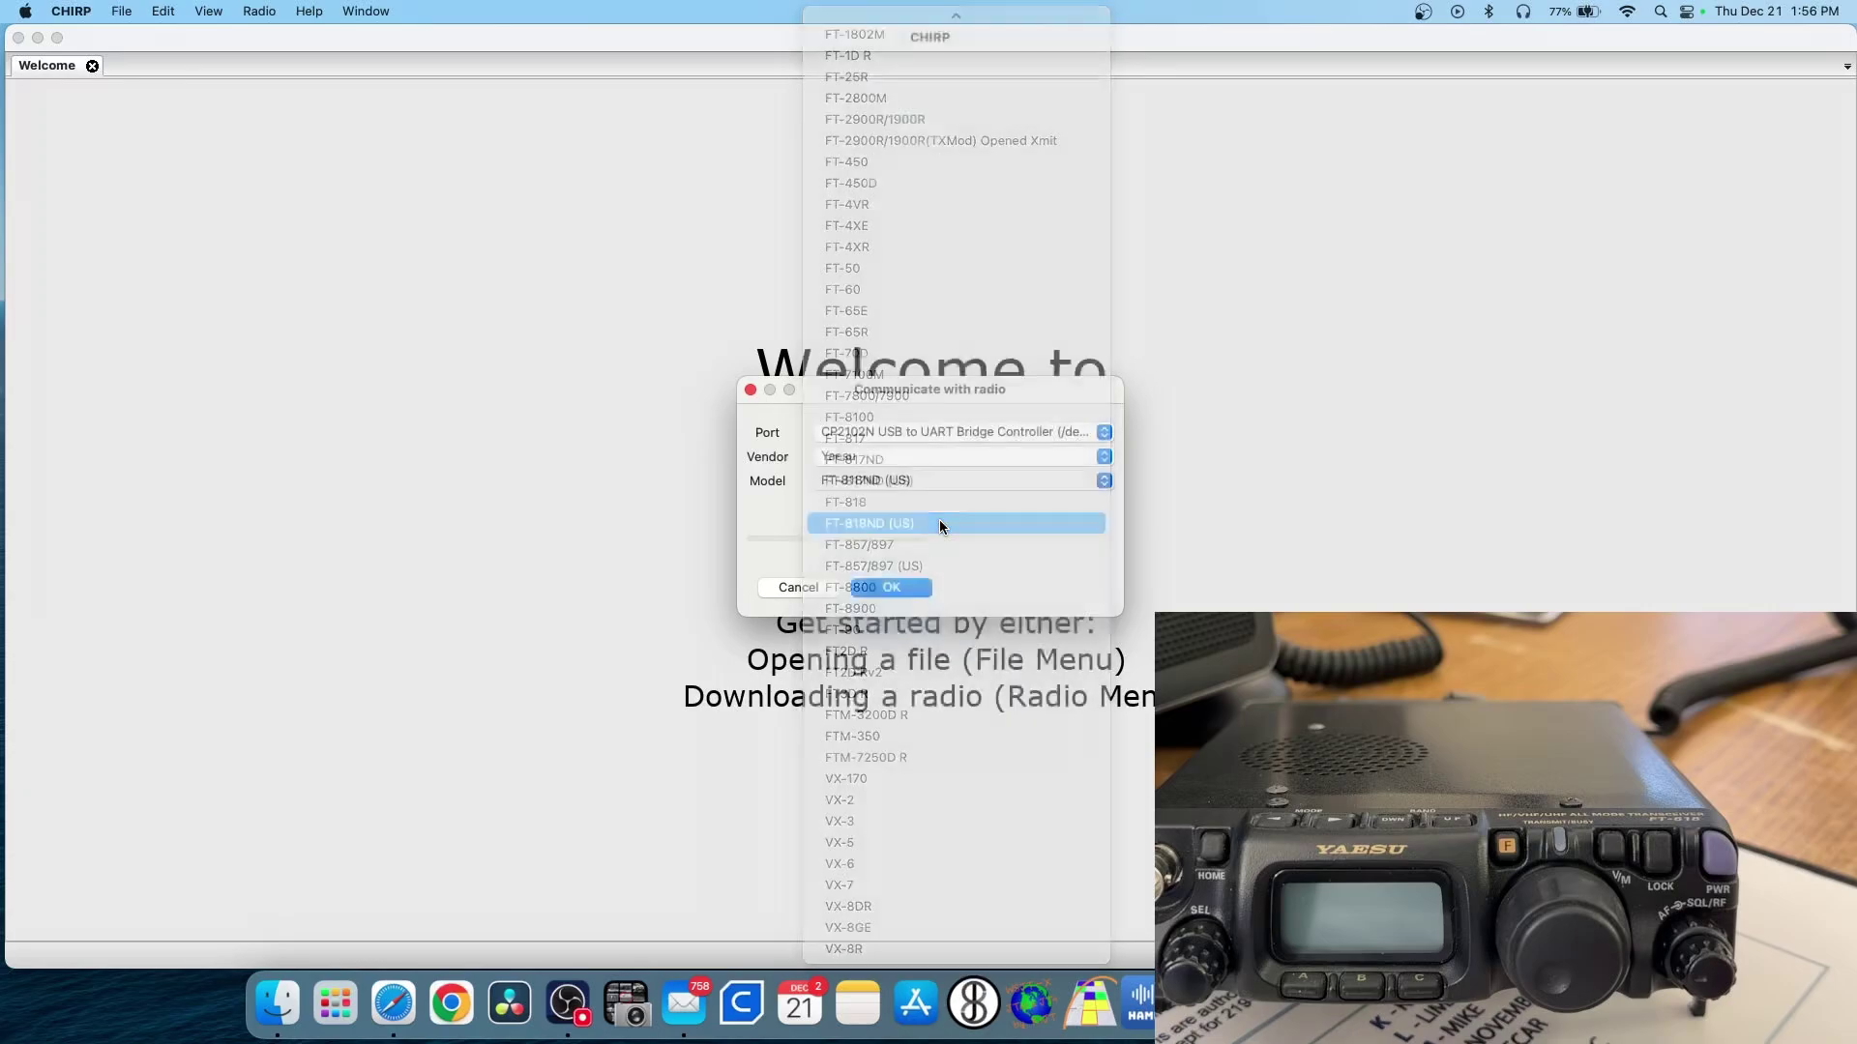
left_click(917, 586)
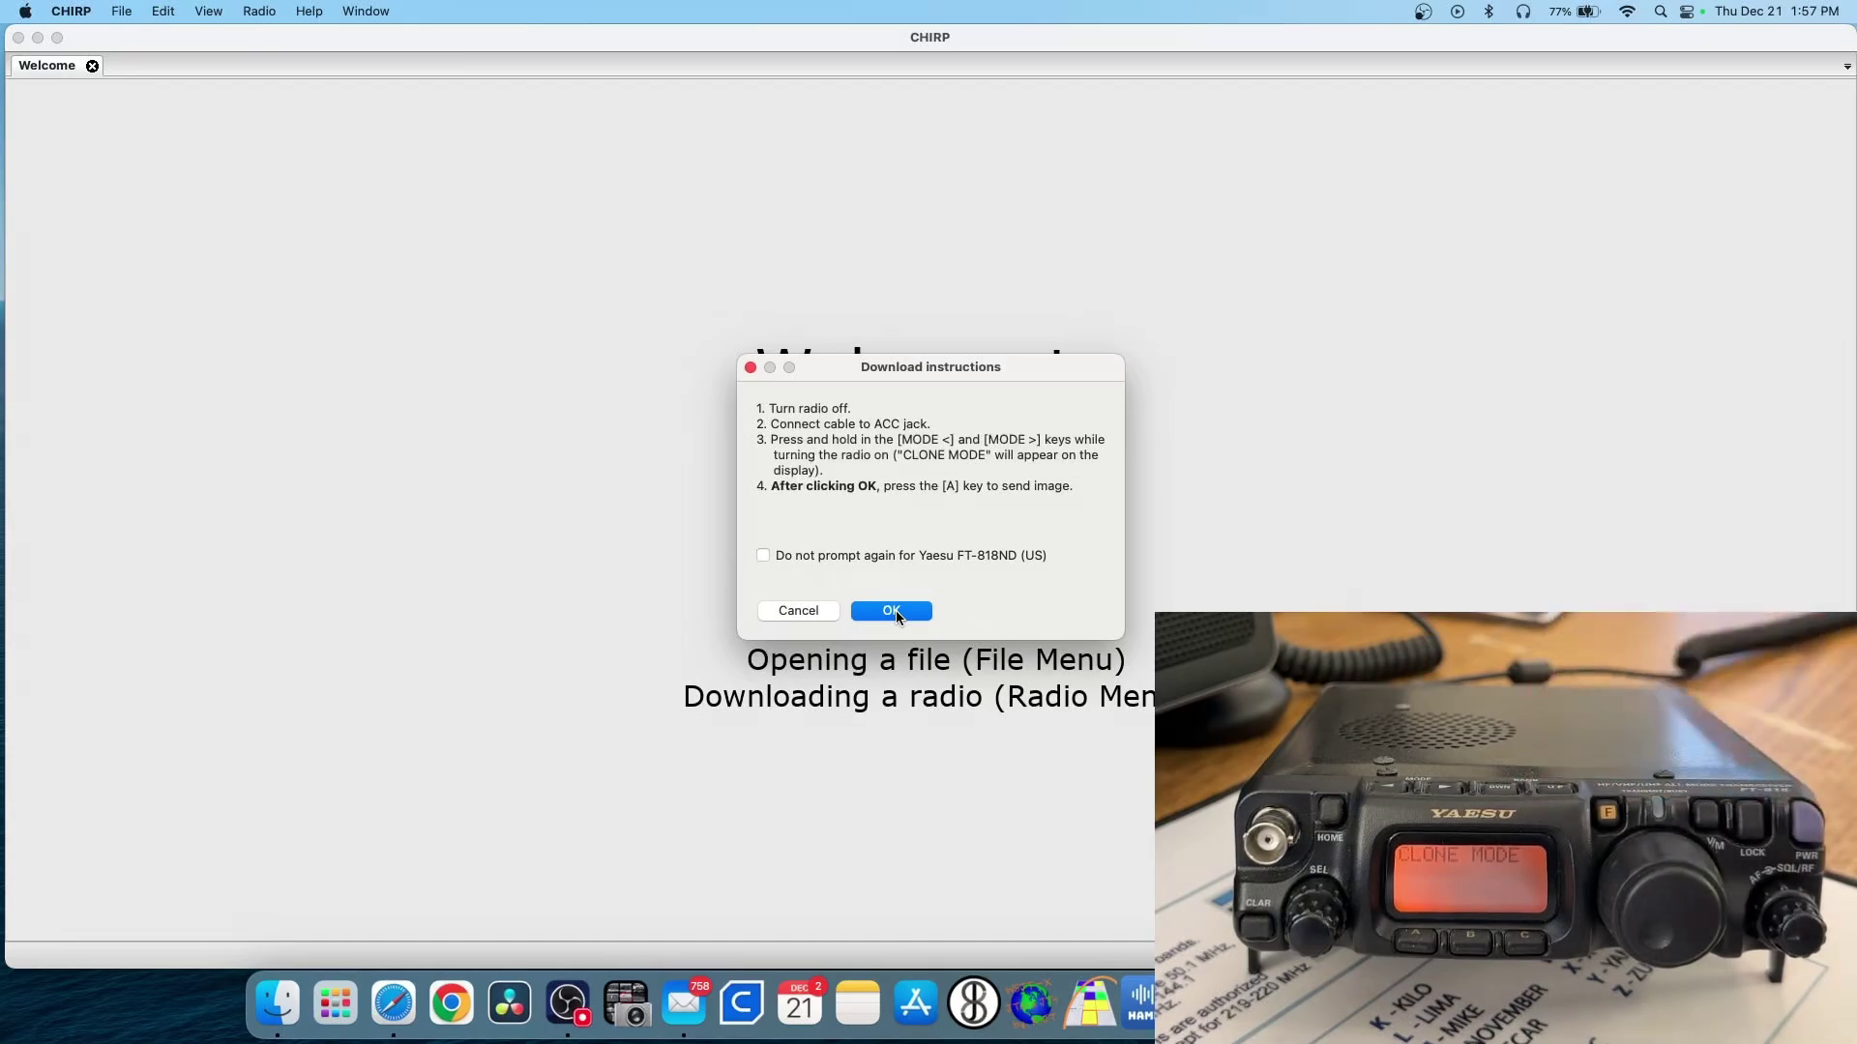
Step: Acknowledge the download instructions and receive the 16-channel memory image from the radio
left_click(891, 612)
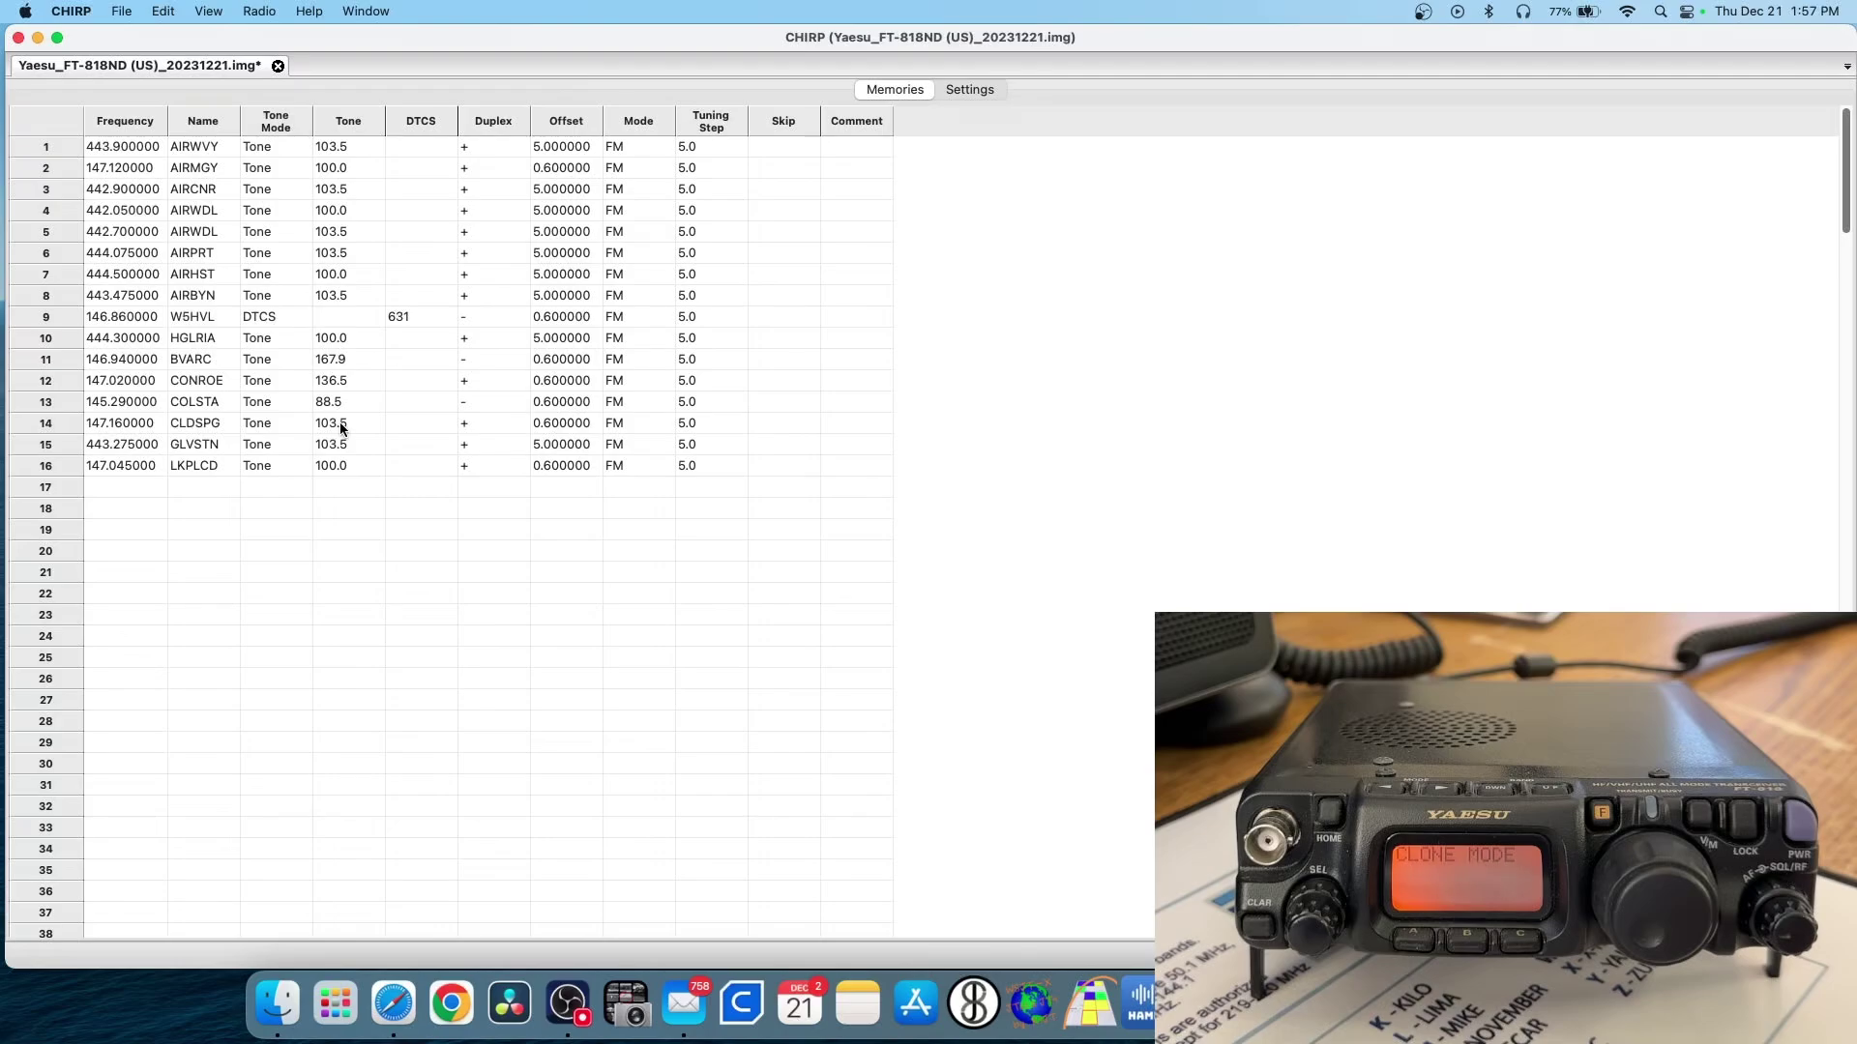
Step: Enter 146.52 as channel 17's frequency and name it FMSX
left_click(138, 491)
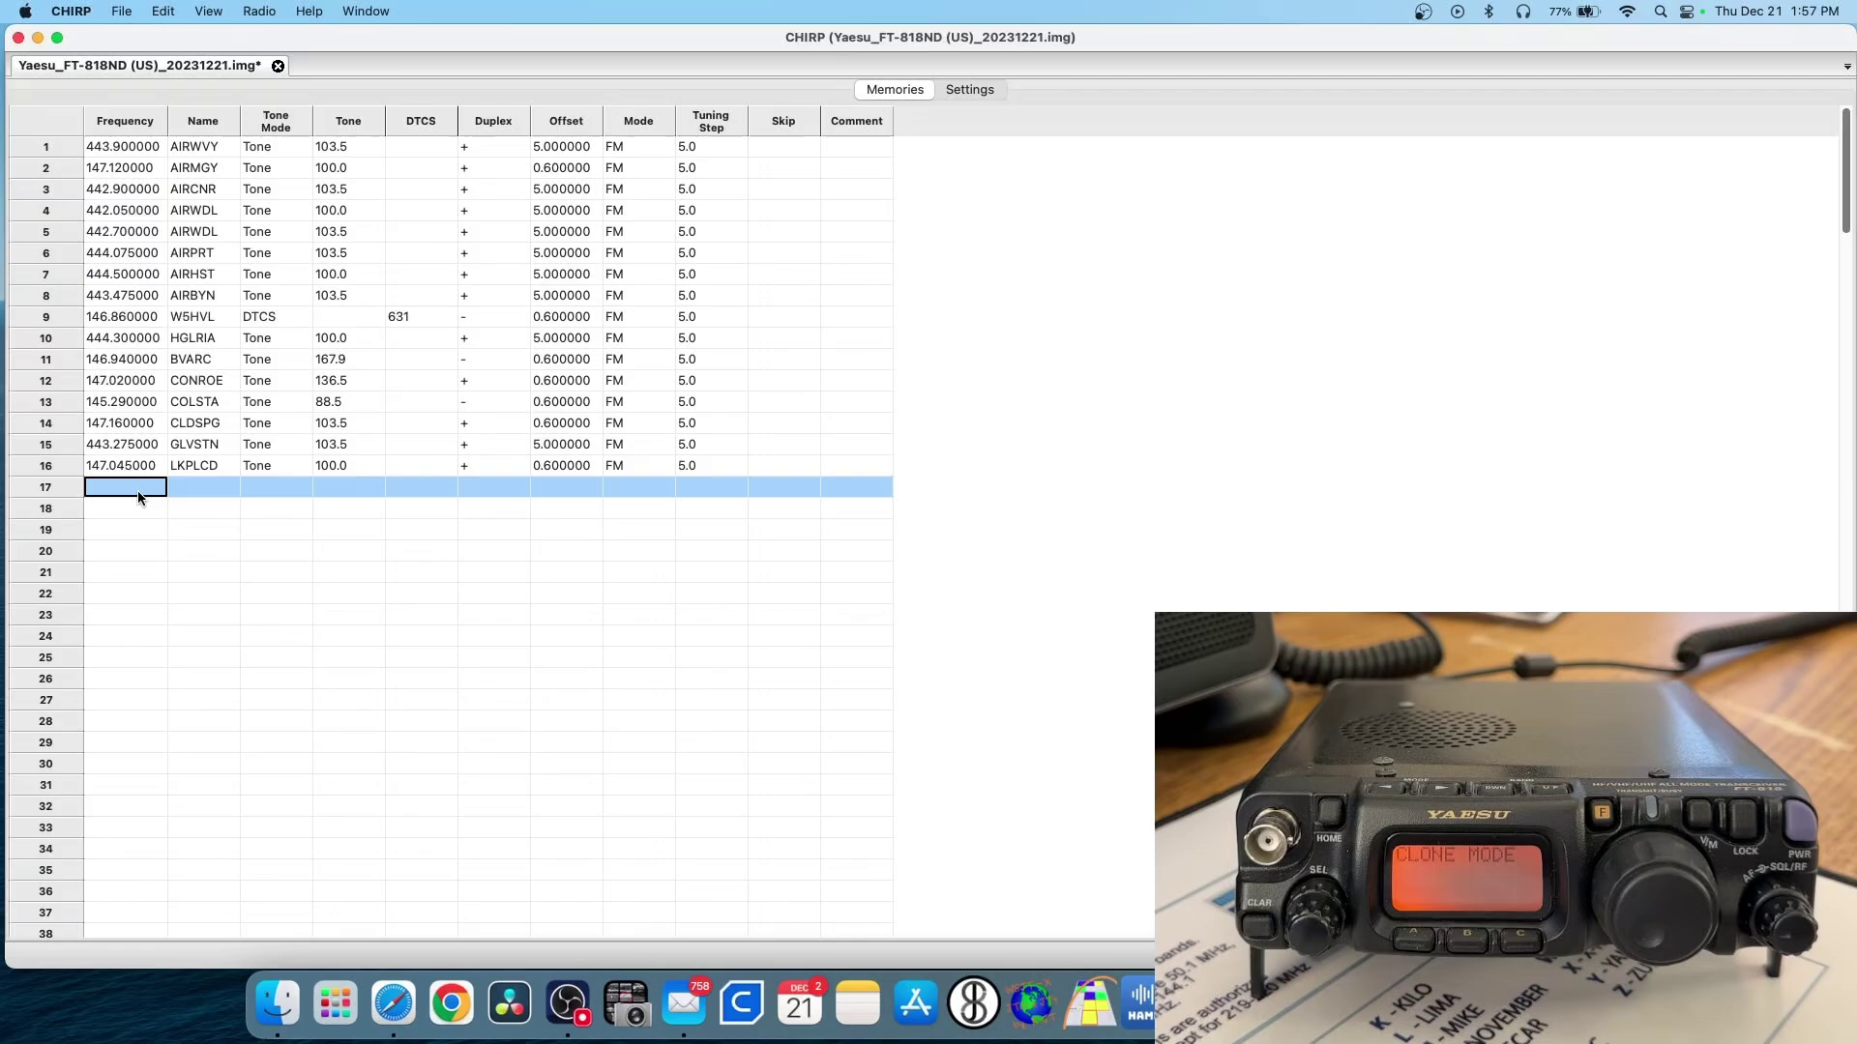
type("146.52")
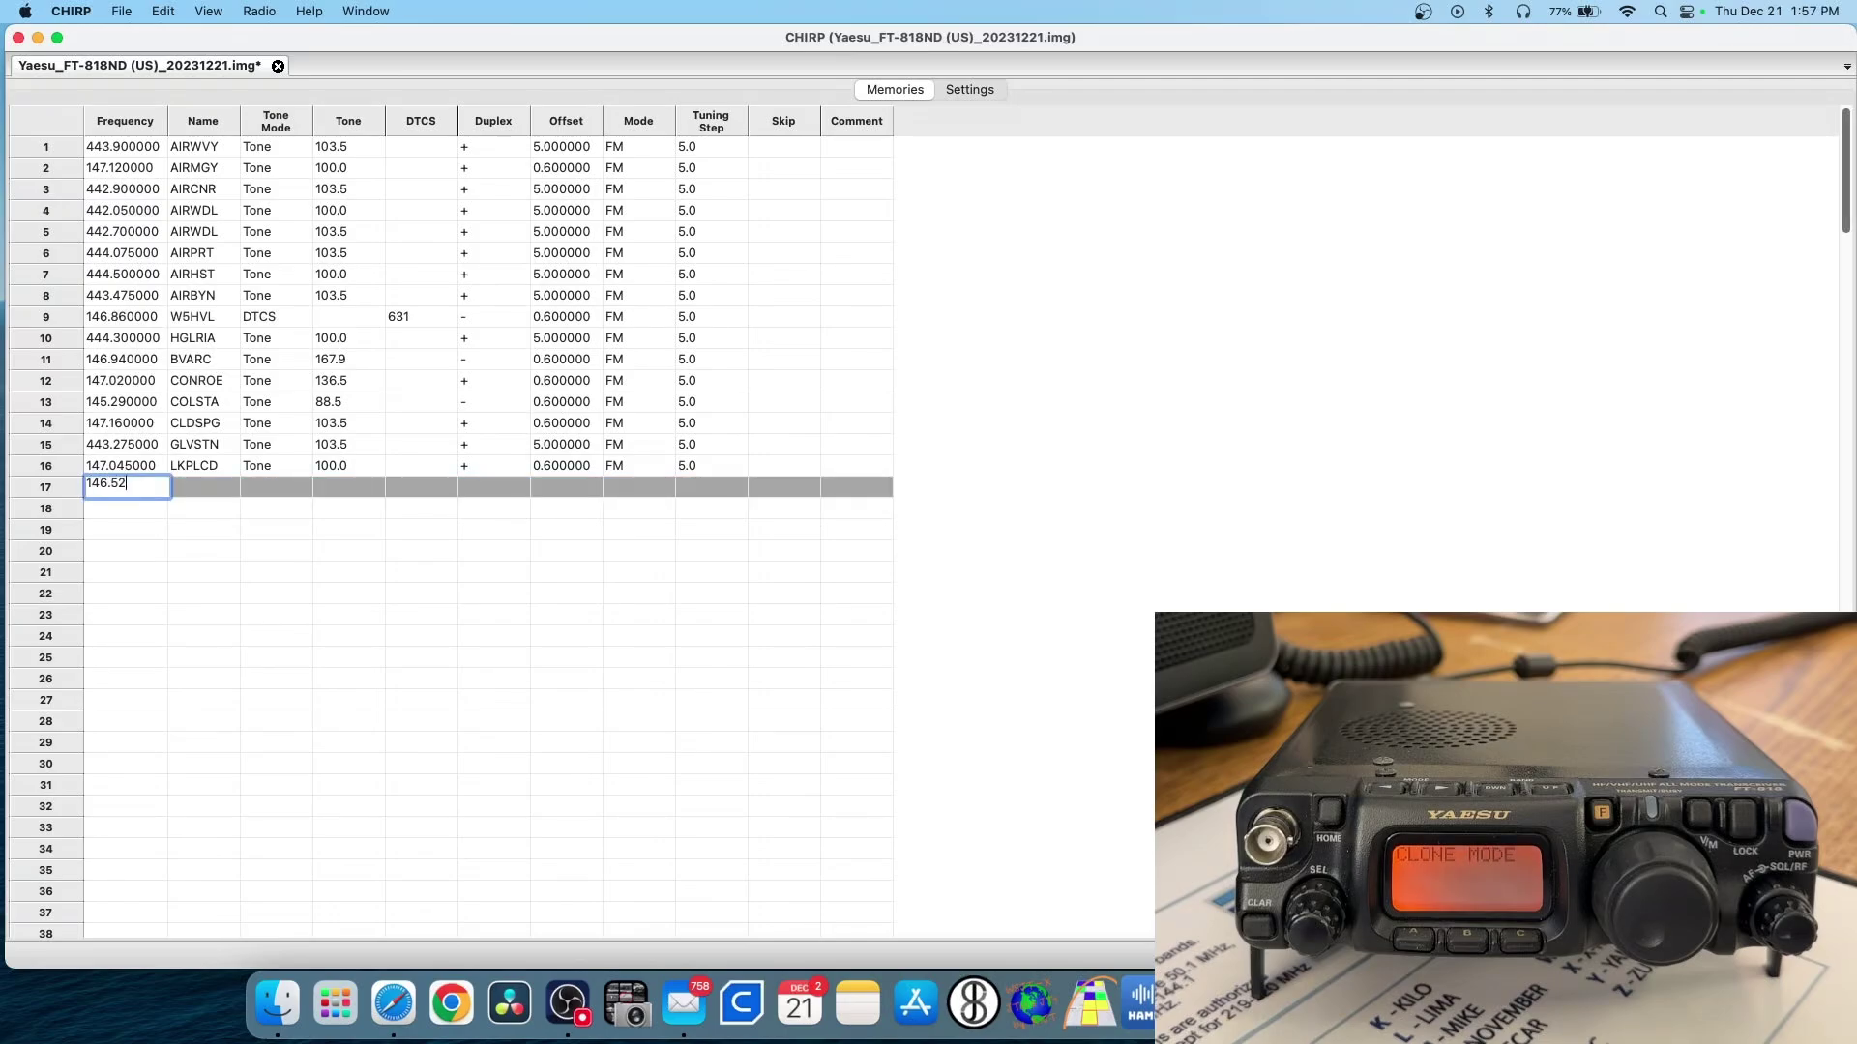
key("Tab")
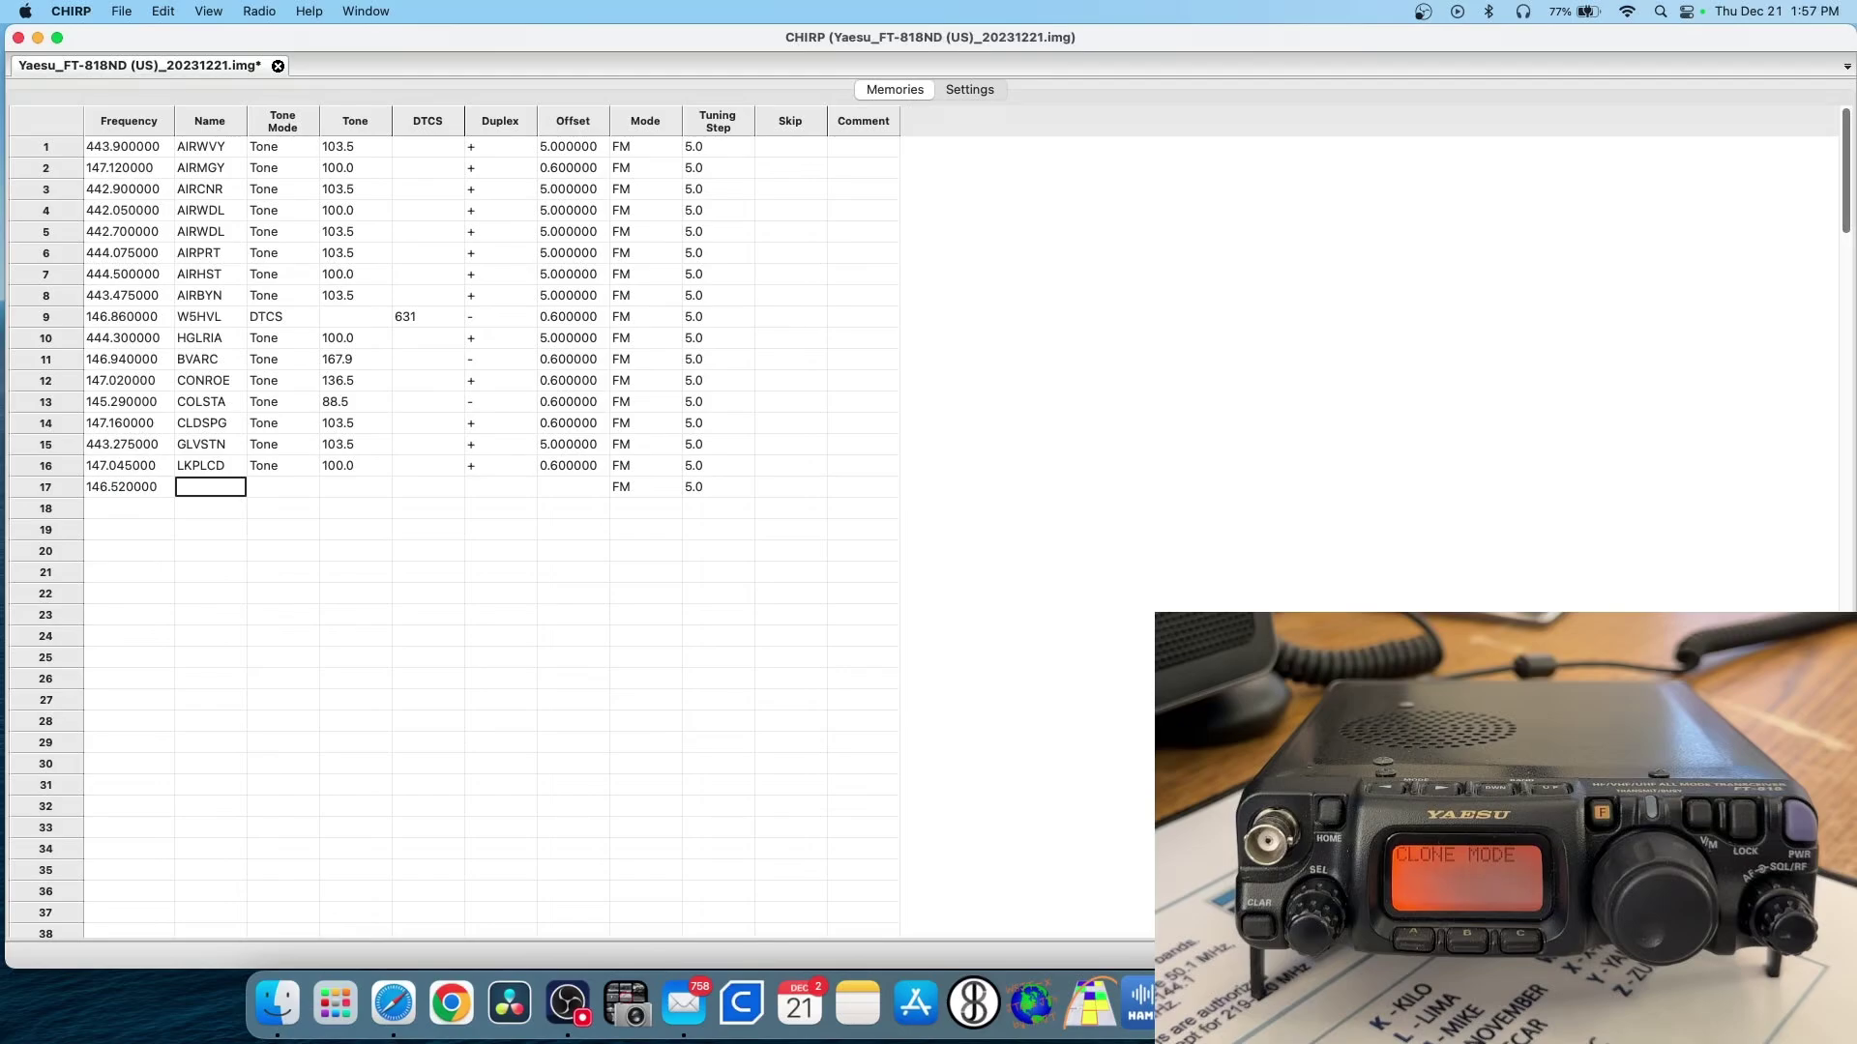
type("FMSX")
key("Tab")
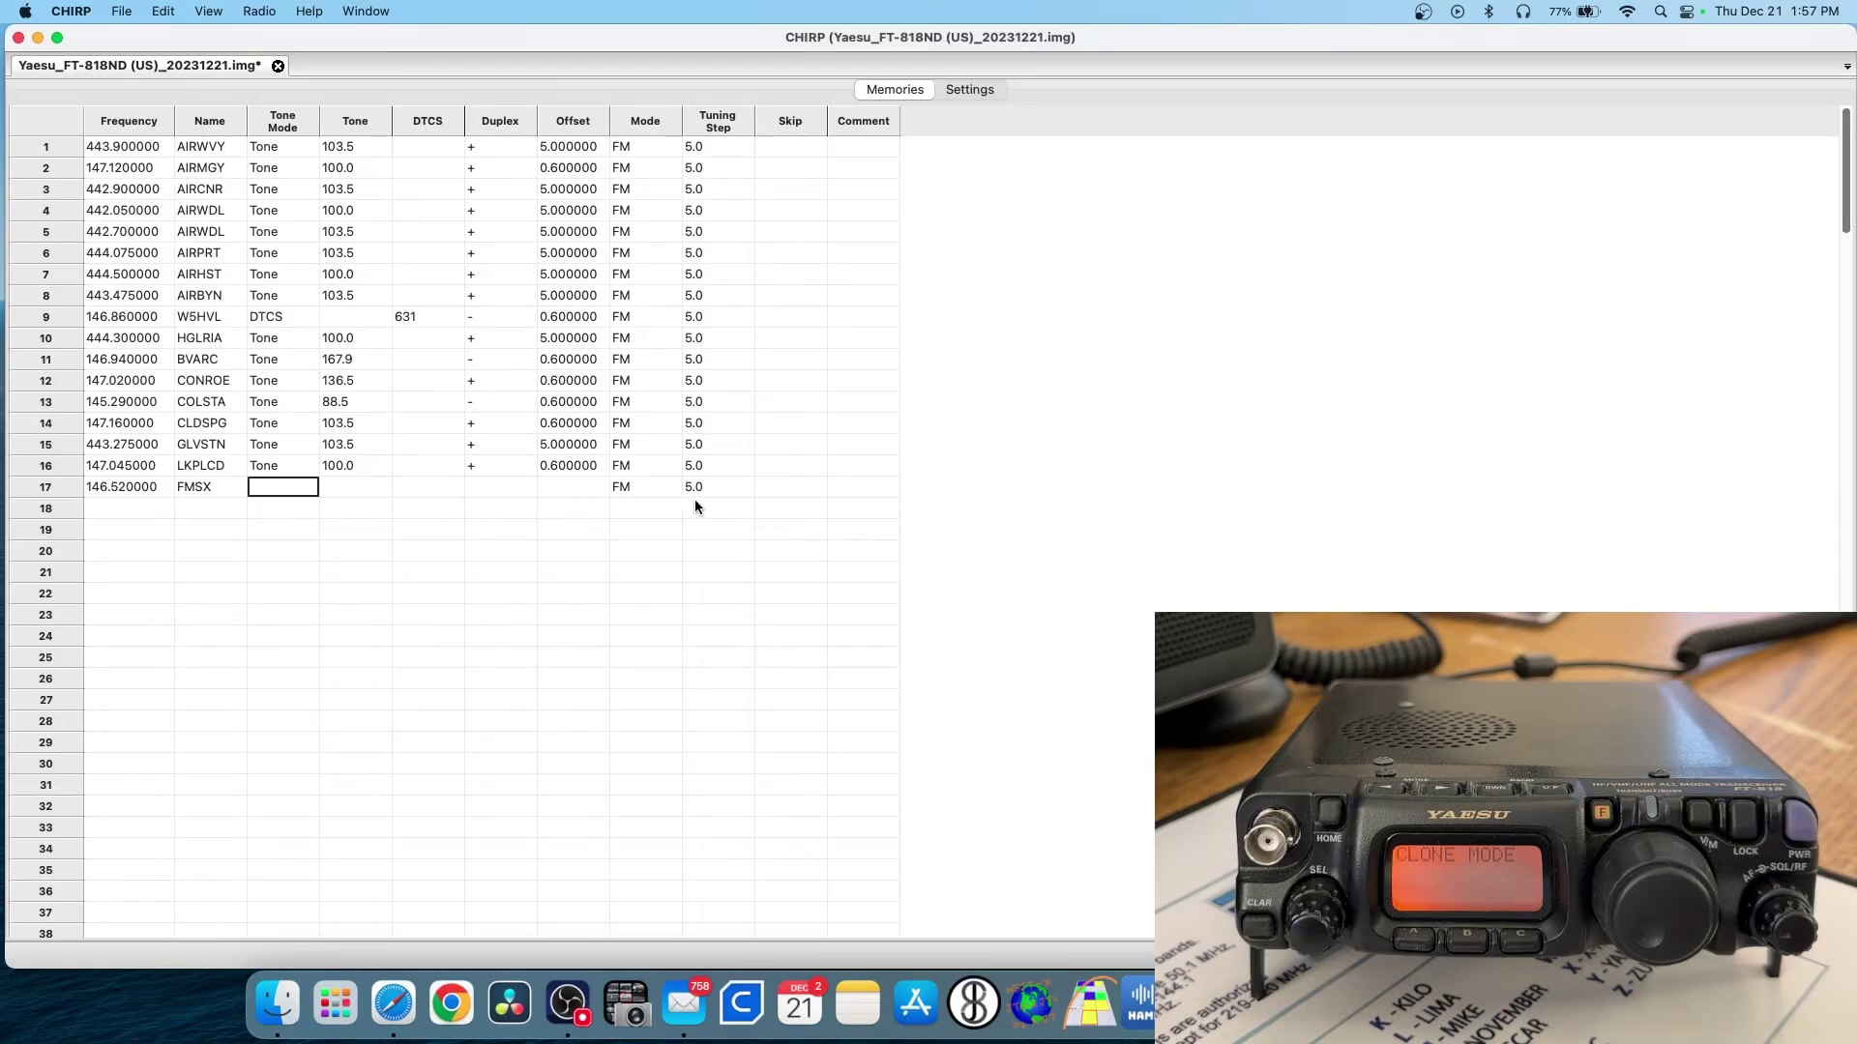
Step: Check that new channel 17 is set to FM mode
left_click(650, 491)
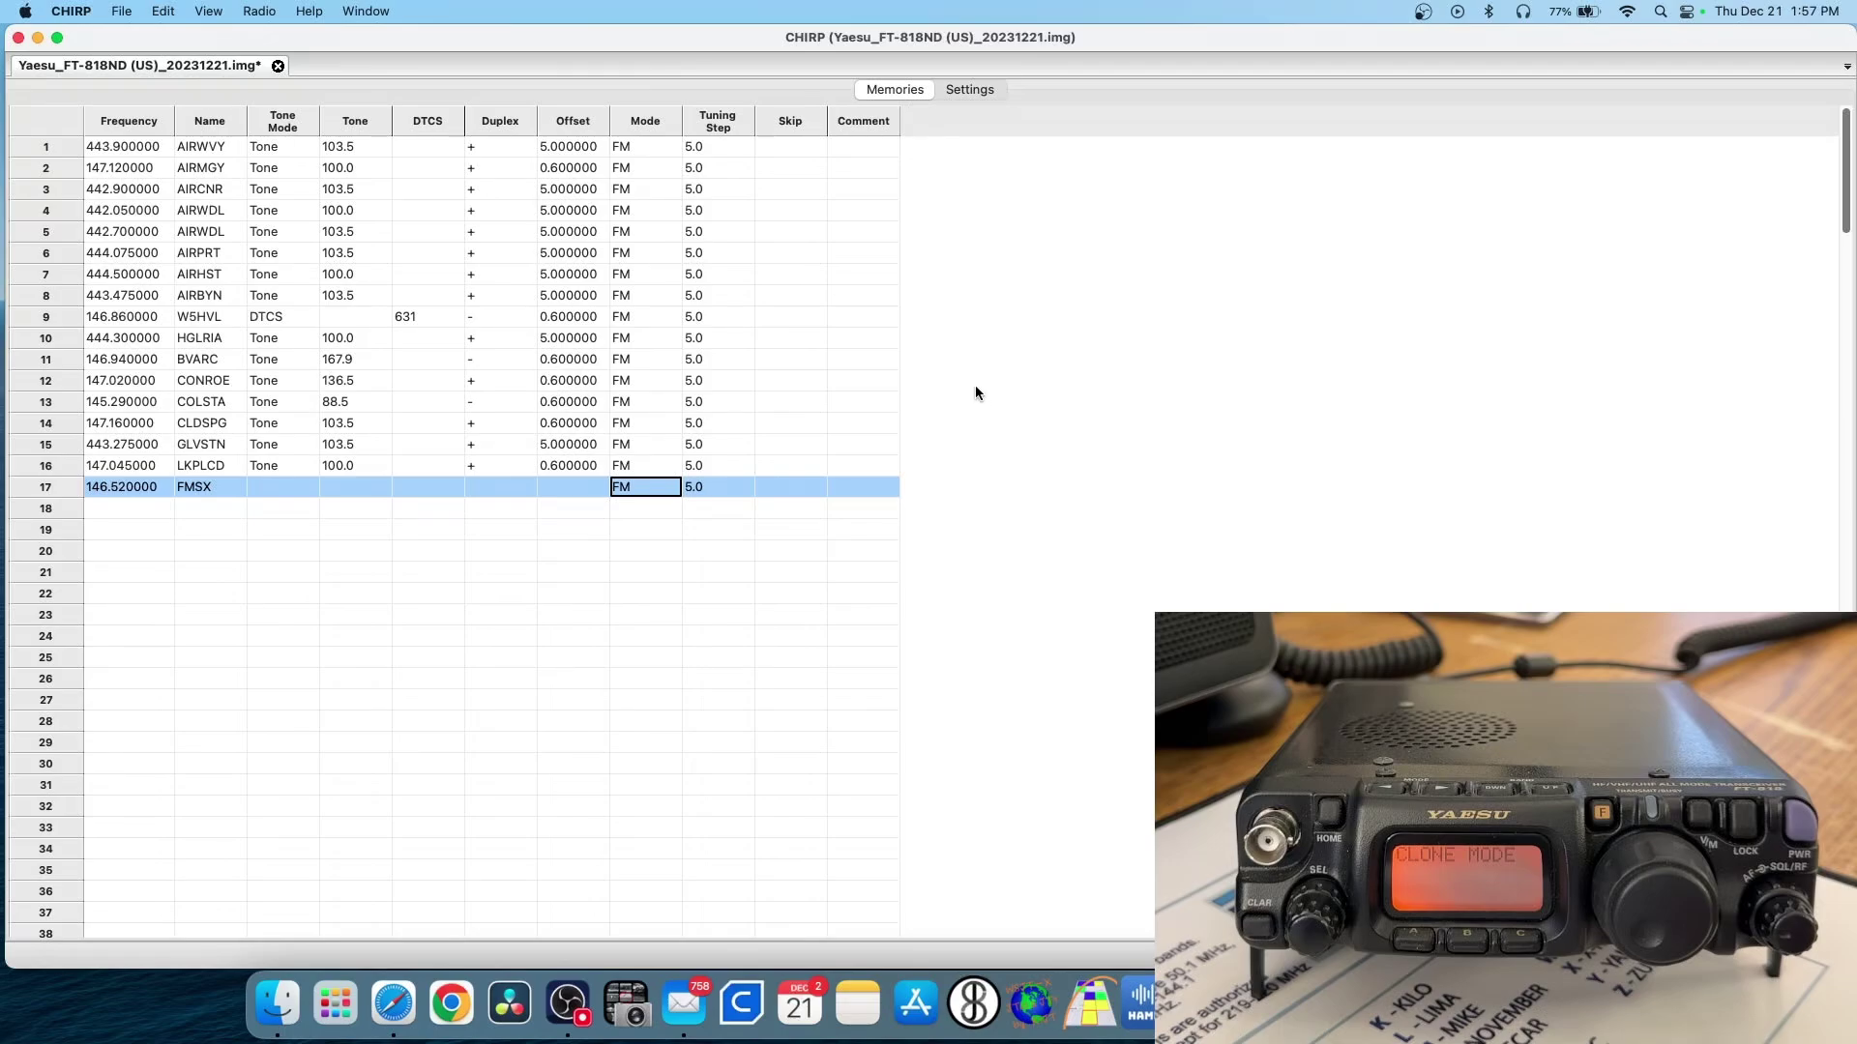
scroll(466, 411, "down", 15)
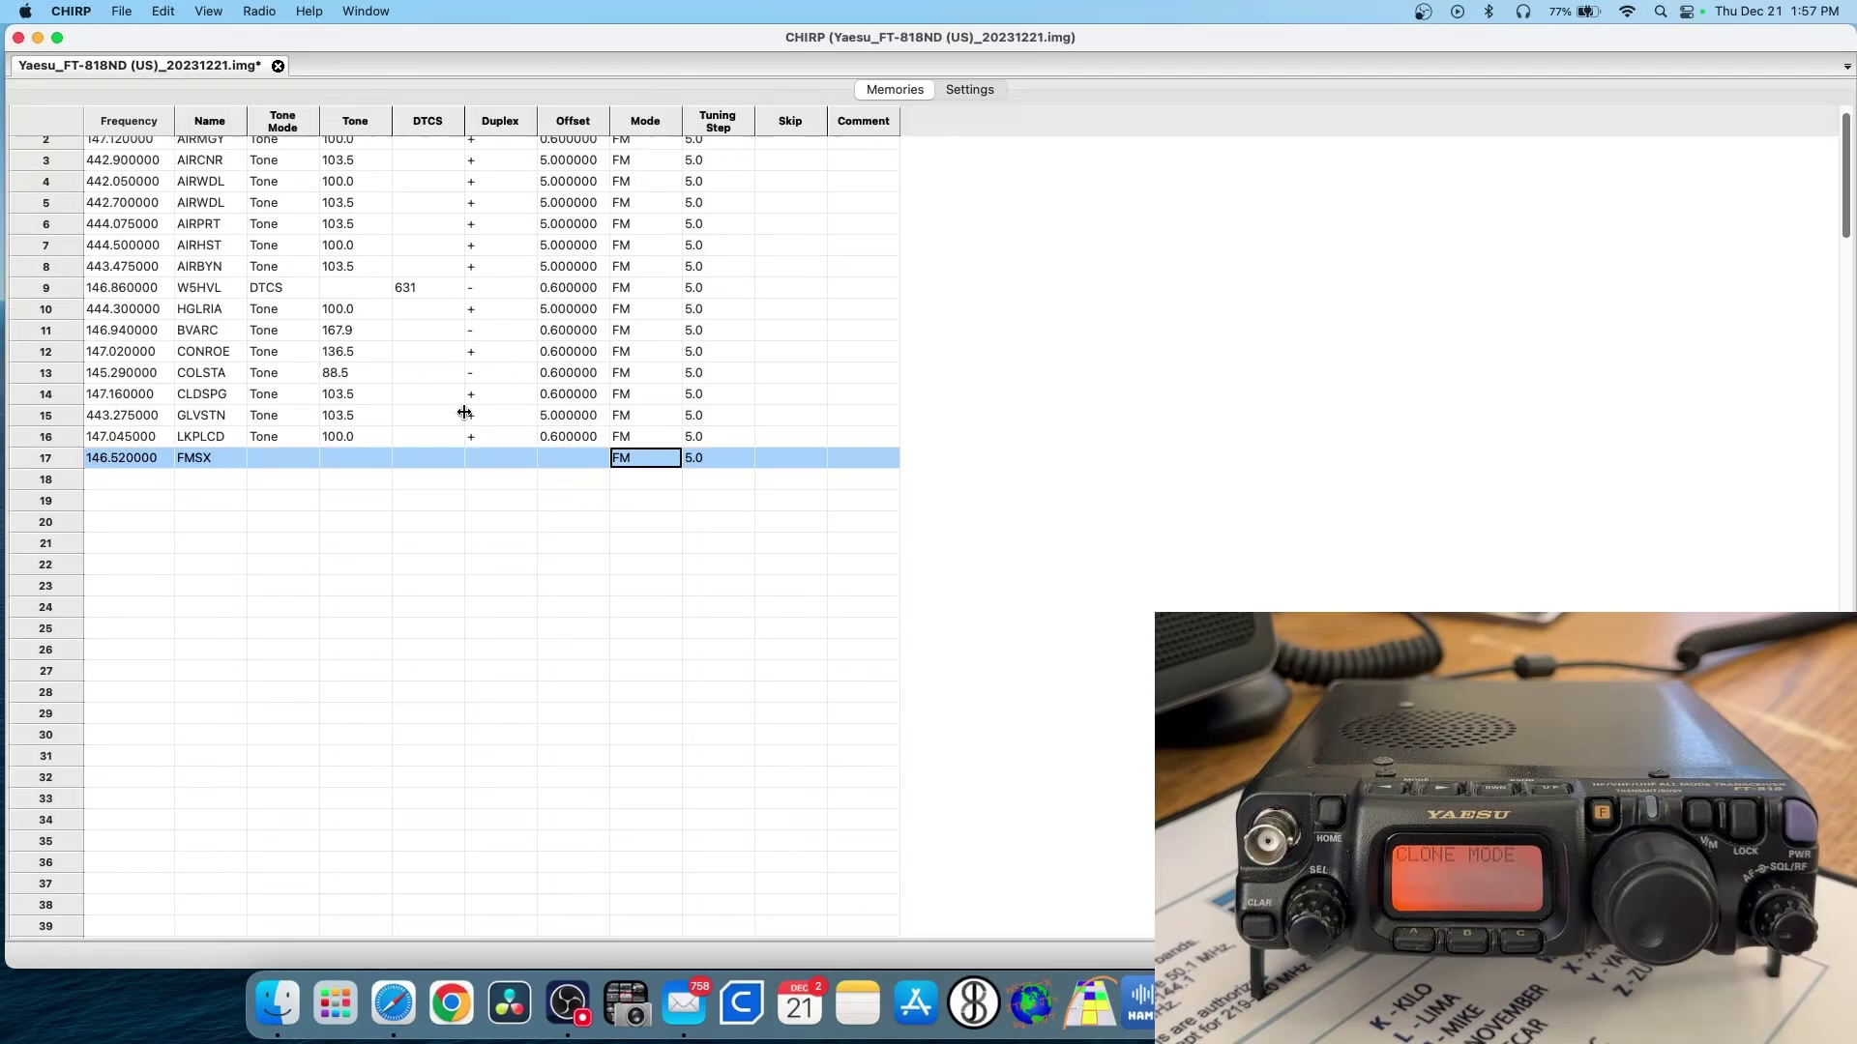
scroll(468, 411, "down", 10)
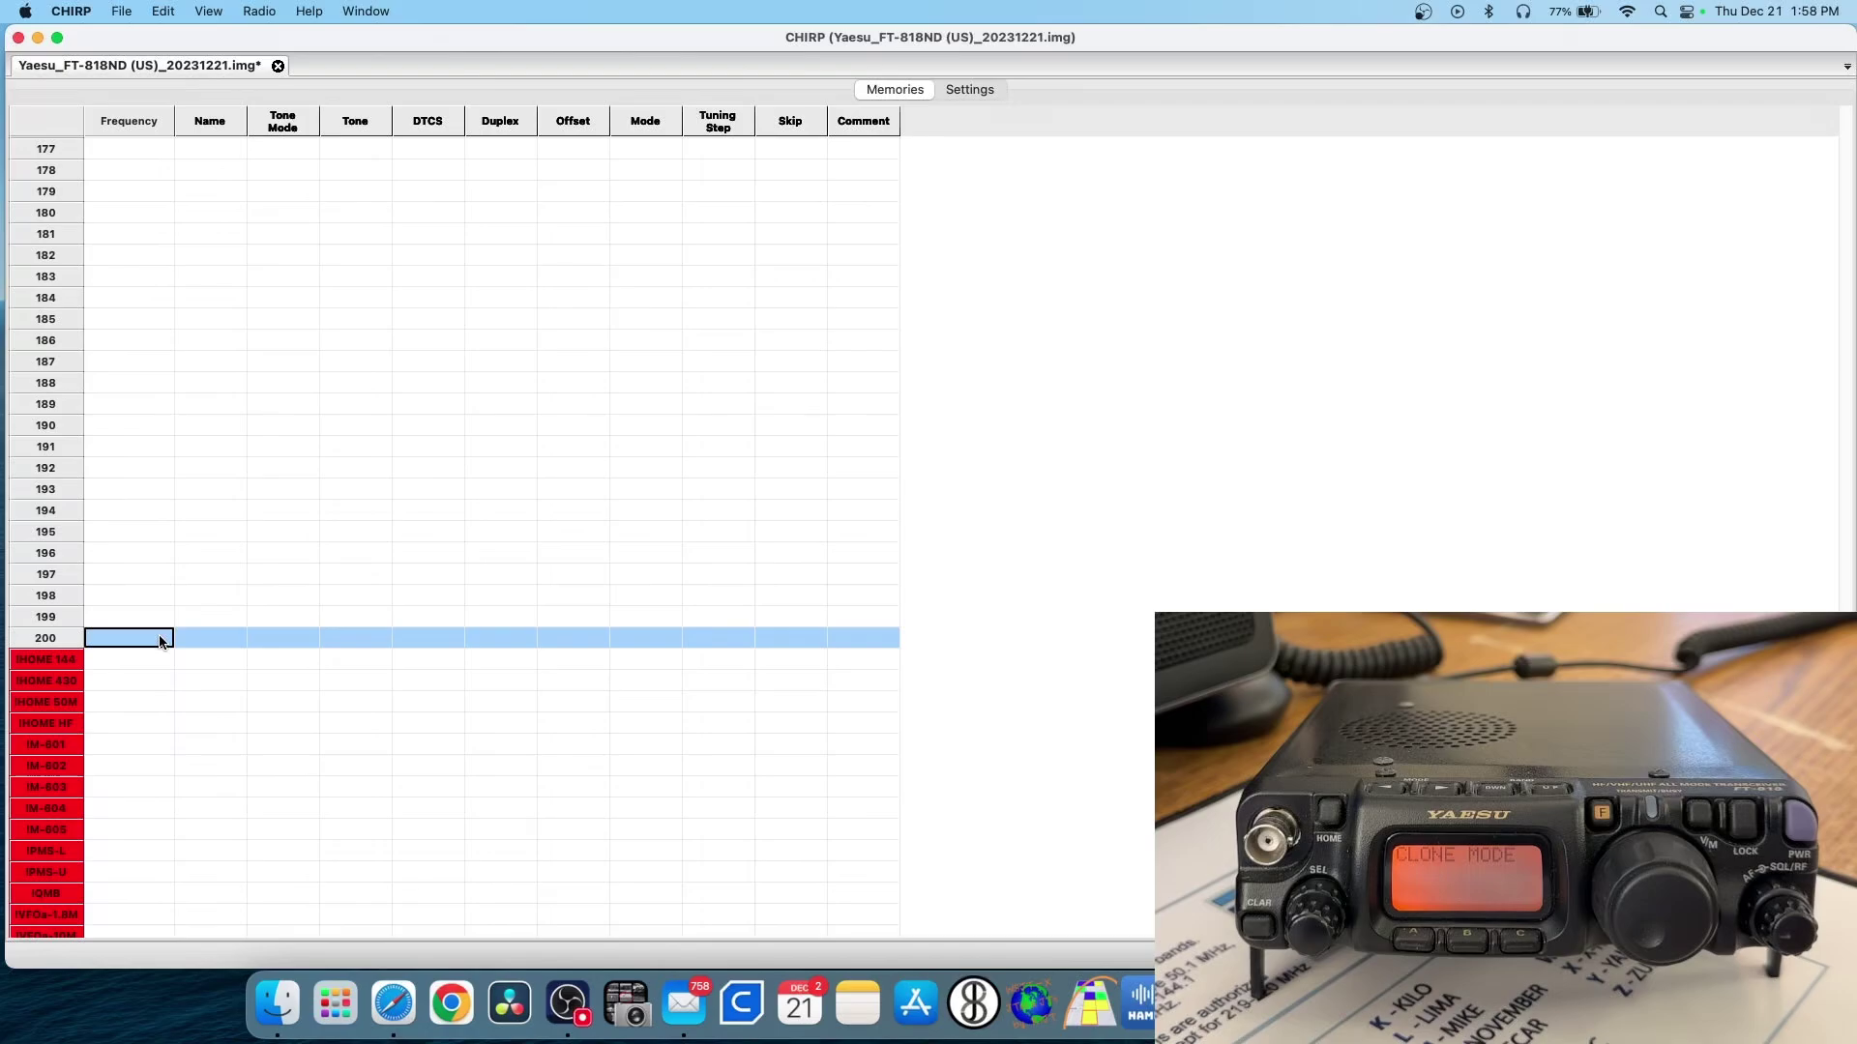
scroll(162, 638, "up", 20)
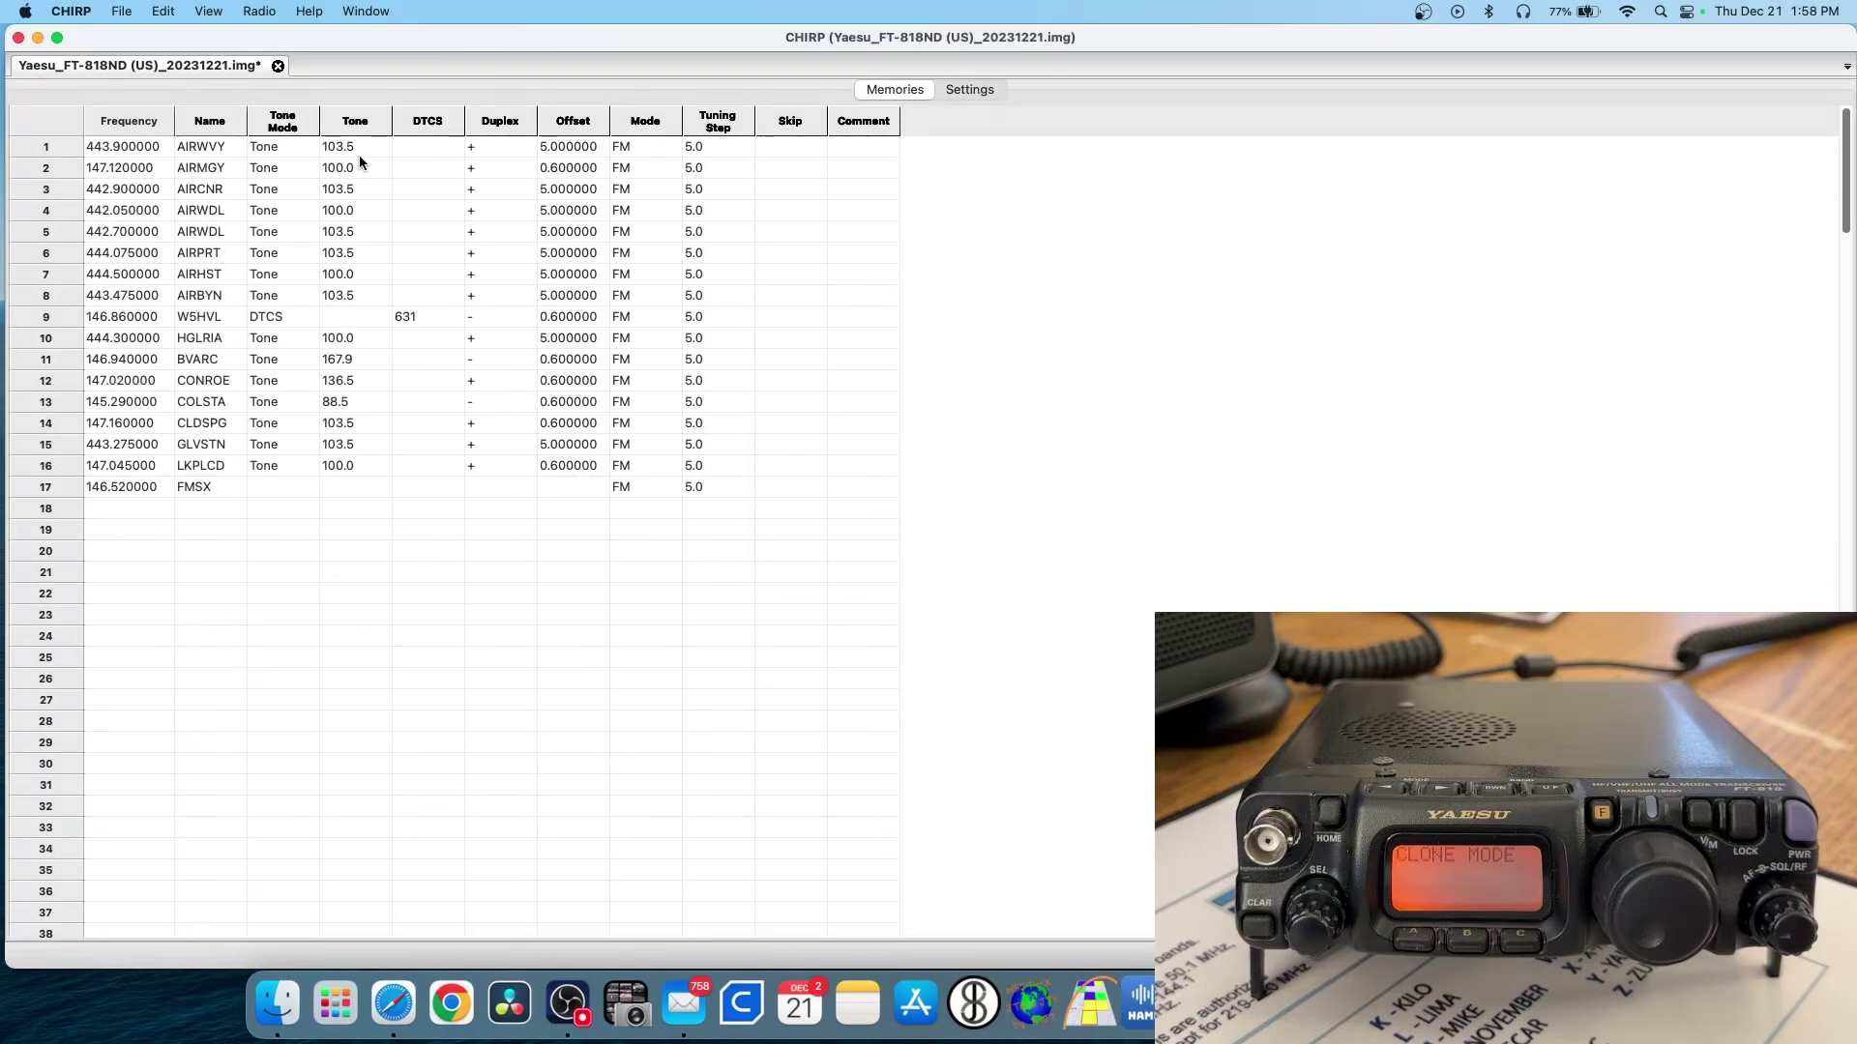
Step: Open the radio settings and review TX power (Hi) and CAT rate (9600), leaving both unchanged
left_click(972, 89)
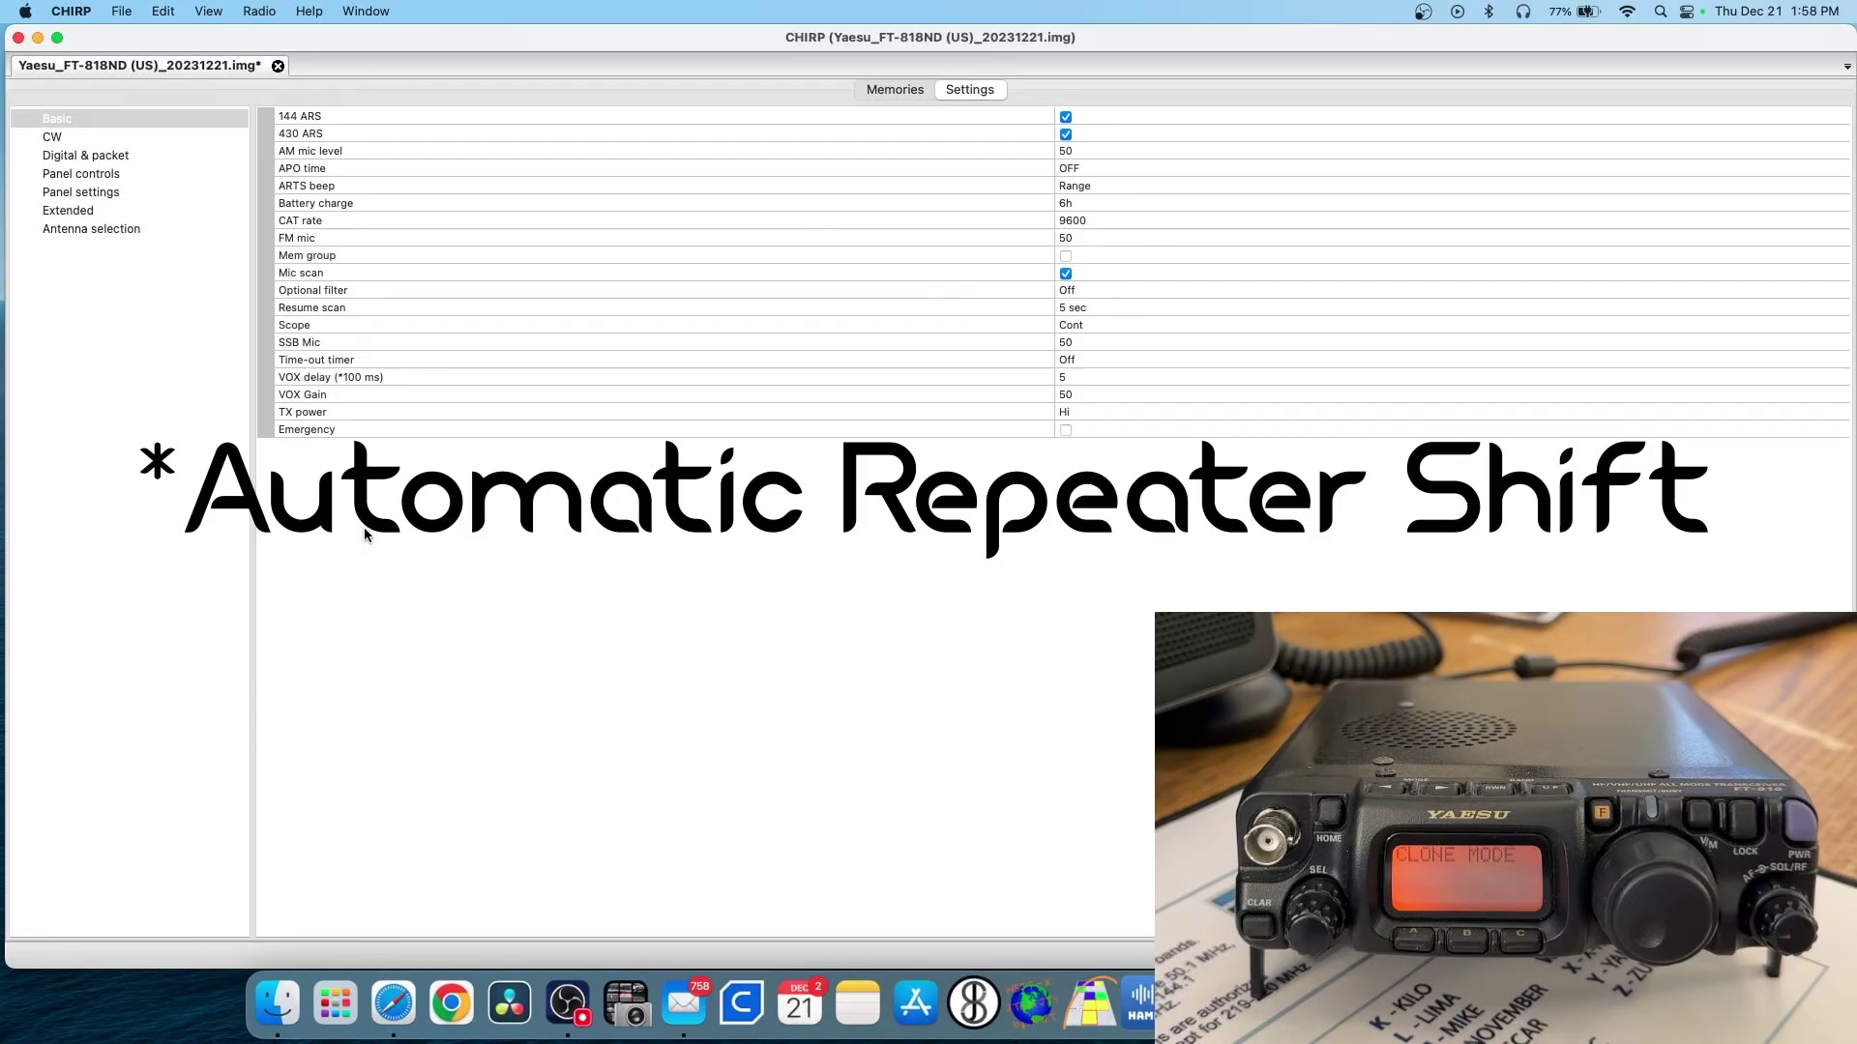
left_click(1062, 410)
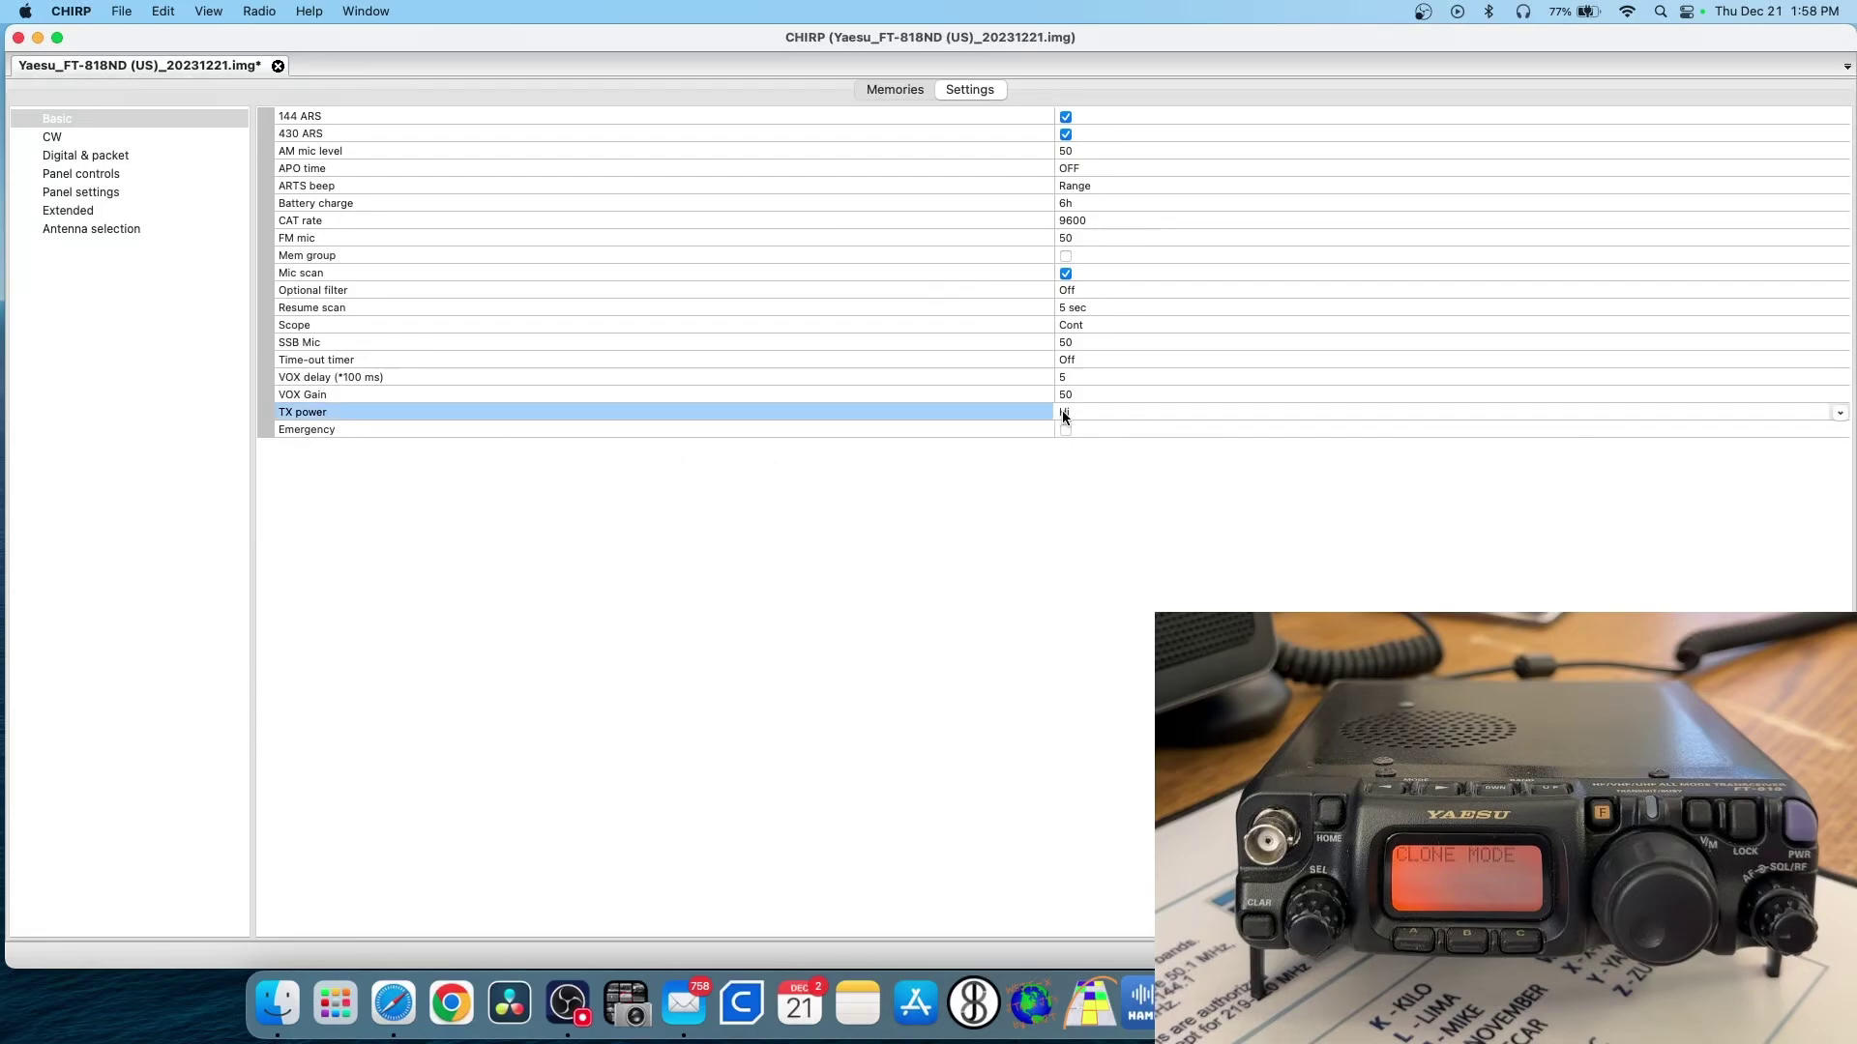
left_click(1062, 412)
left_click(1062, 414)
left_click(1061, 414)
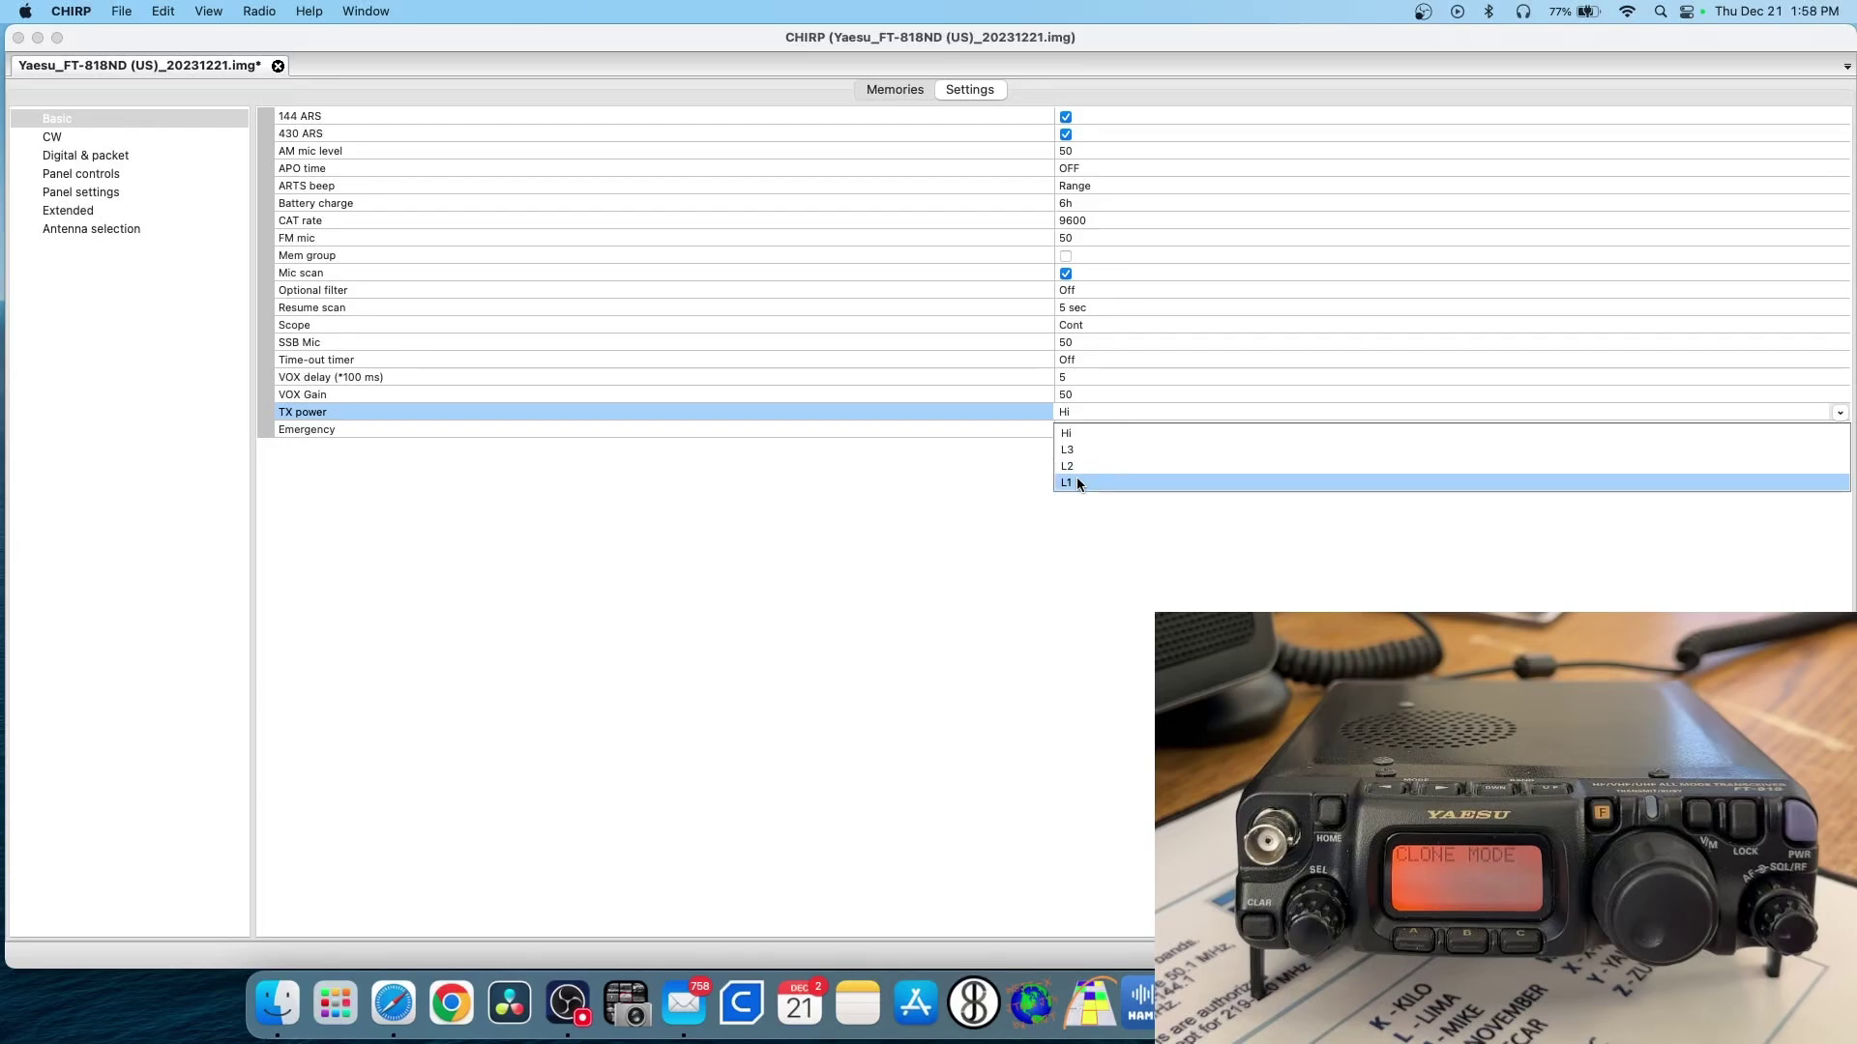
left_click(998, 482)
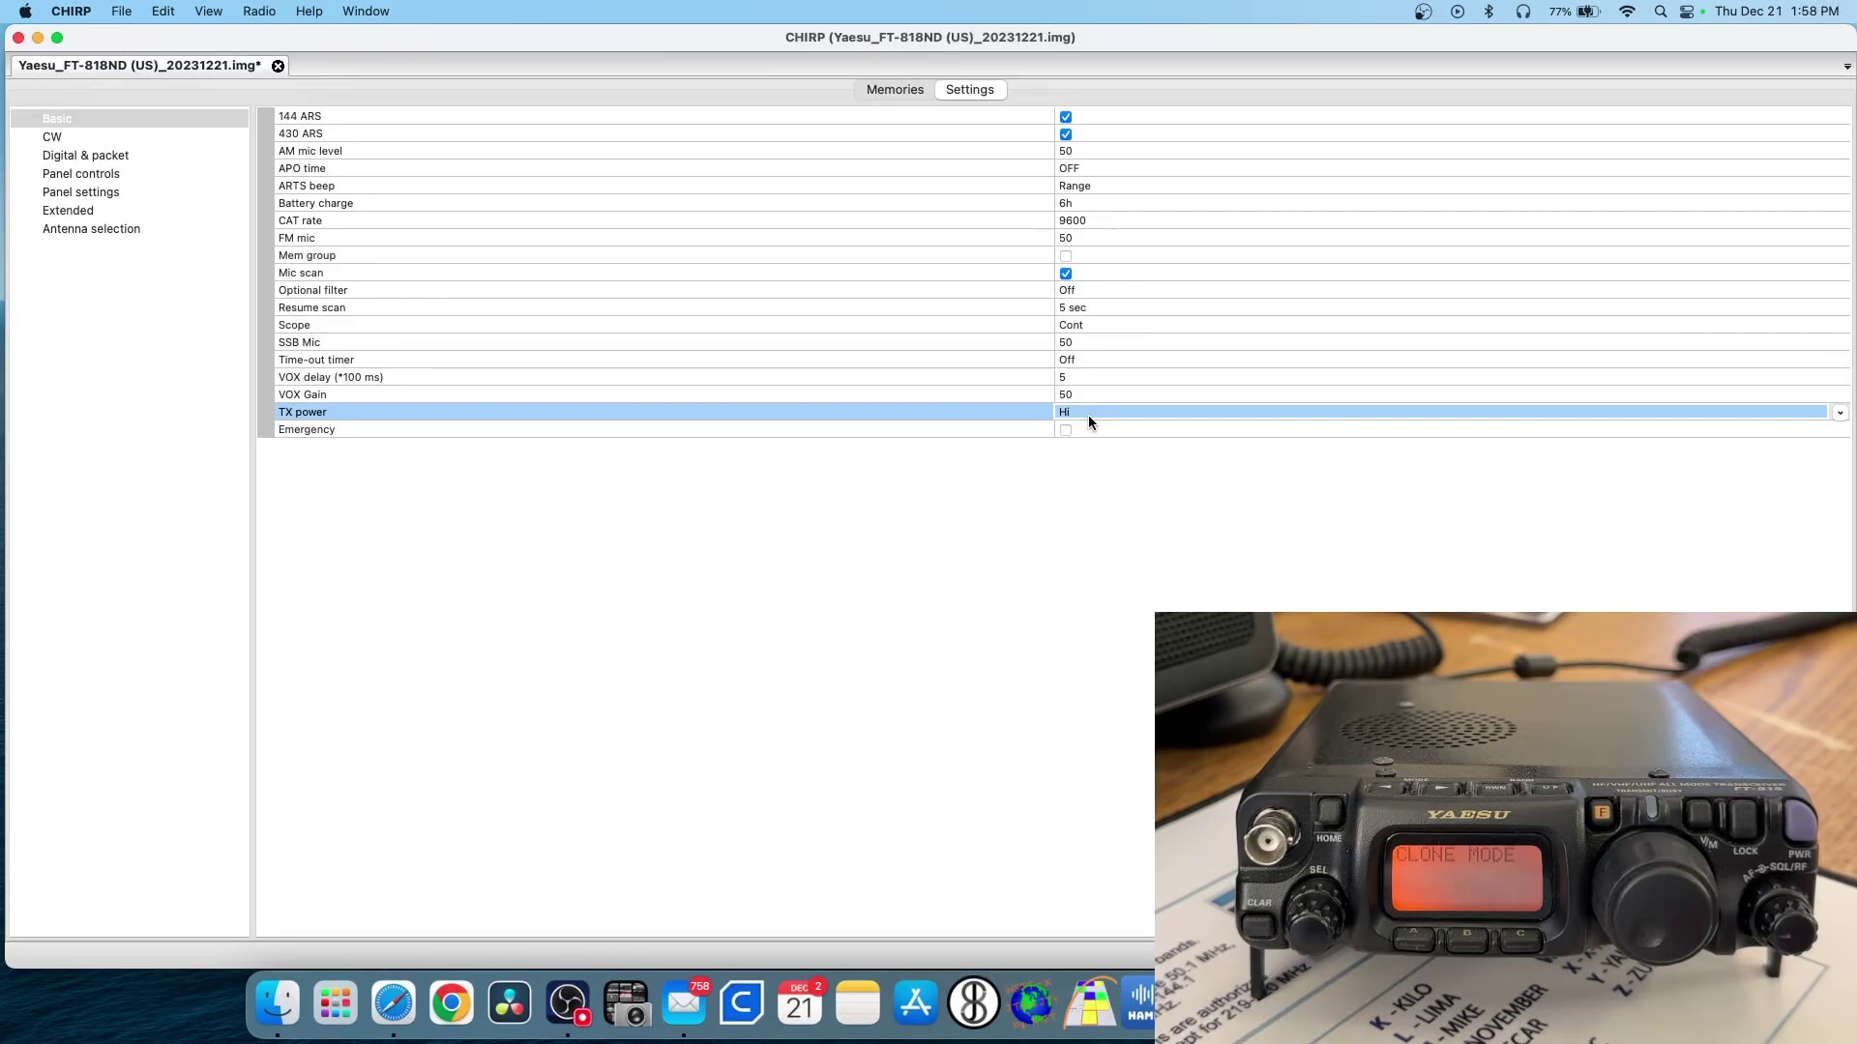
left_click(1071, 222)
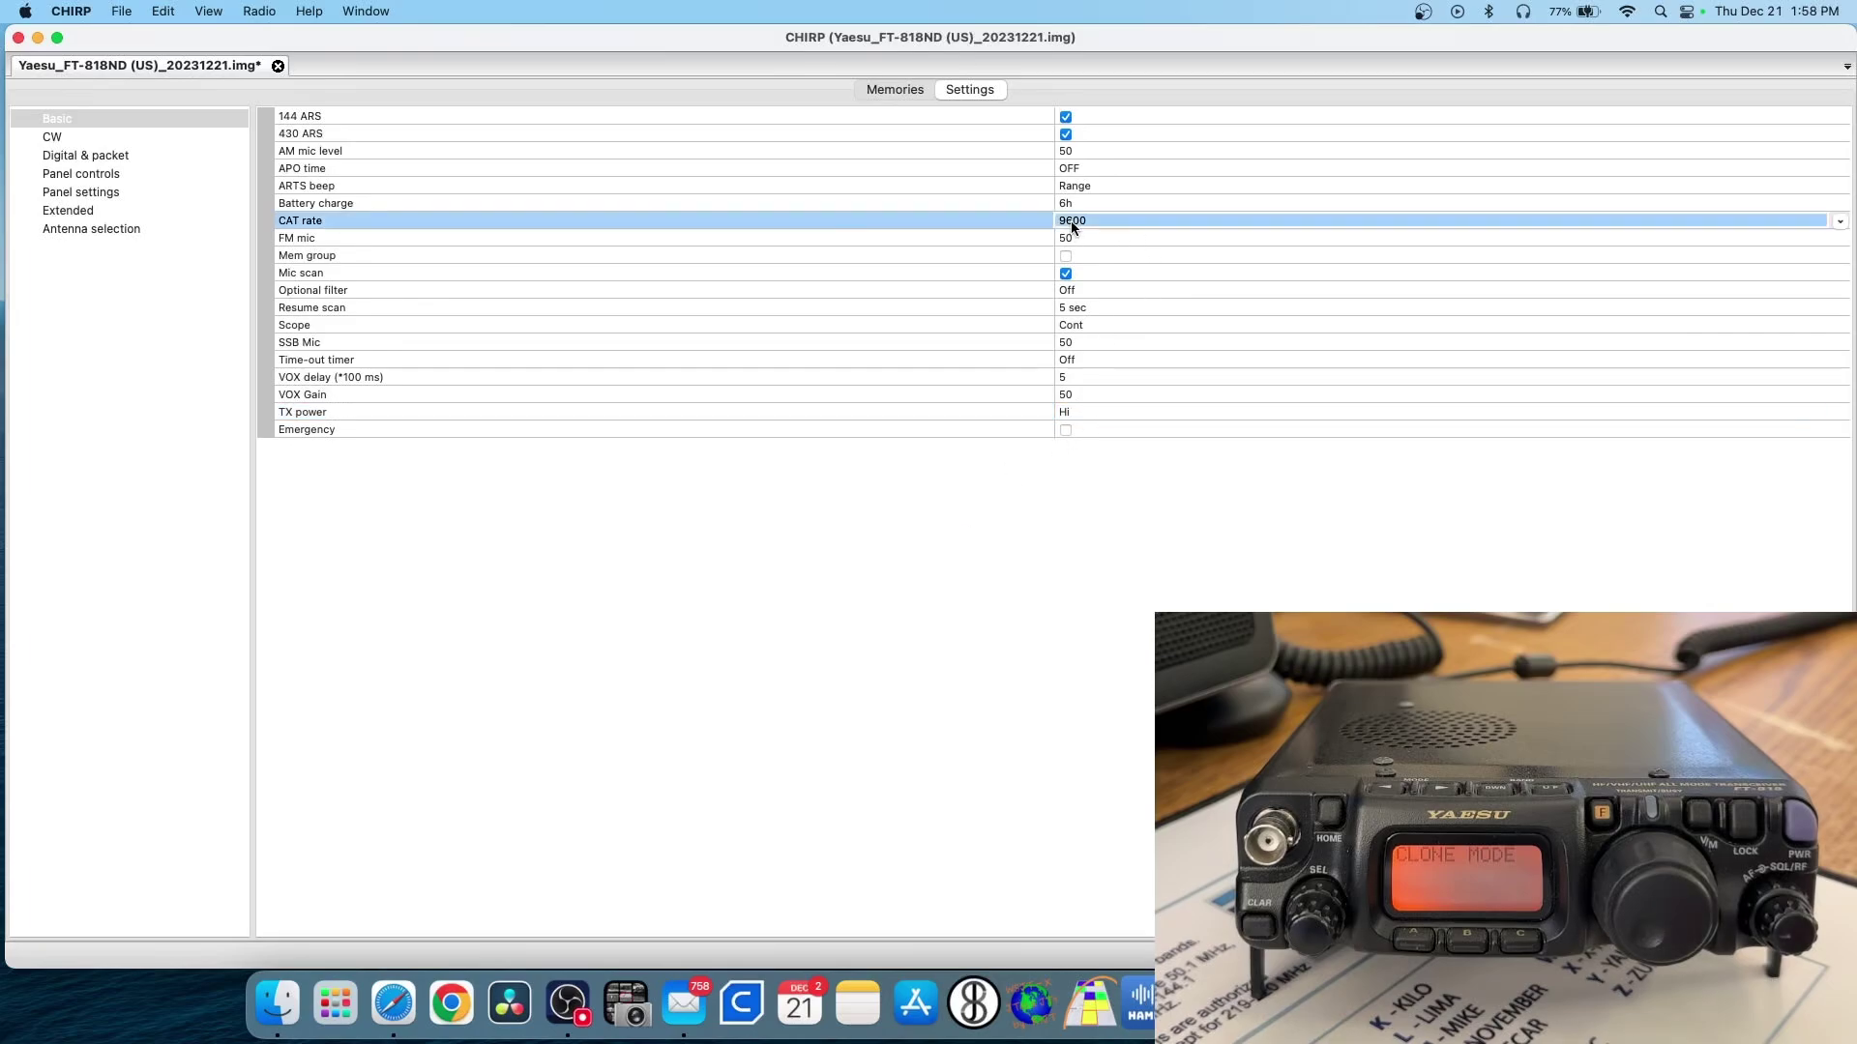
left_click(1071, 222)
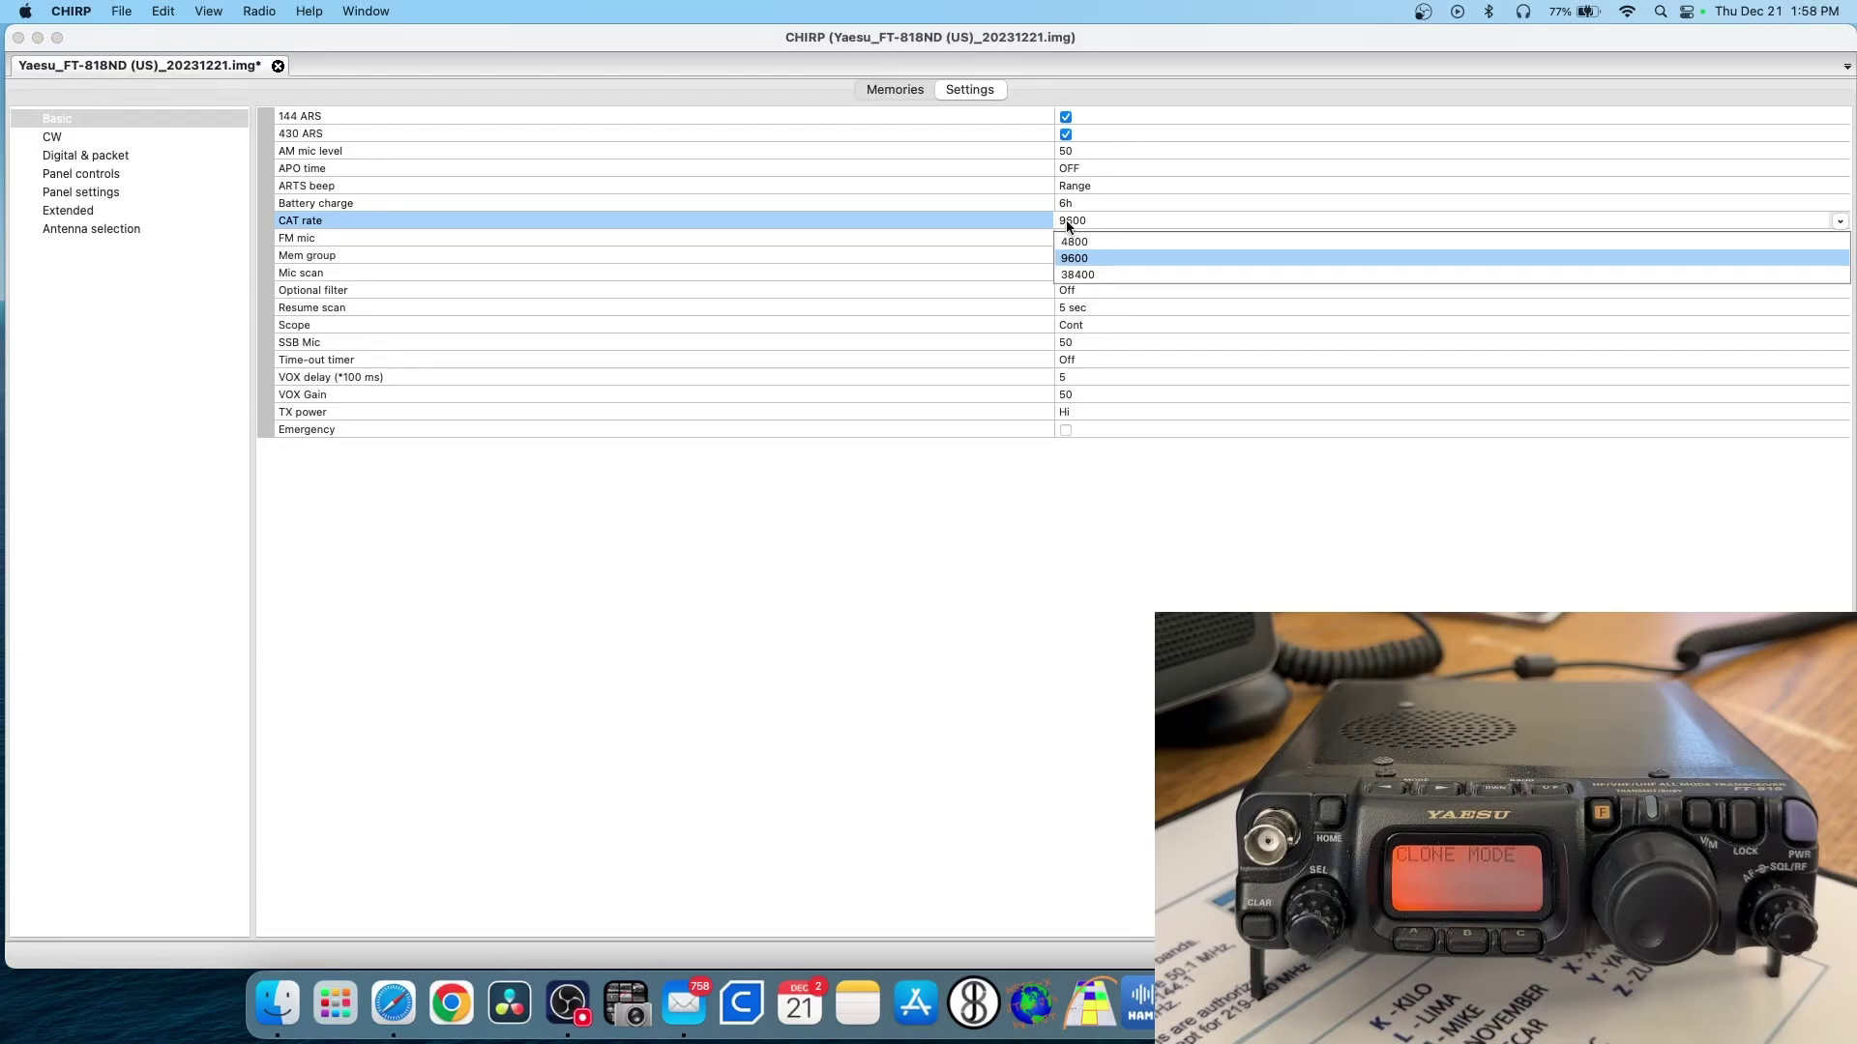
left_click(1097, 259)
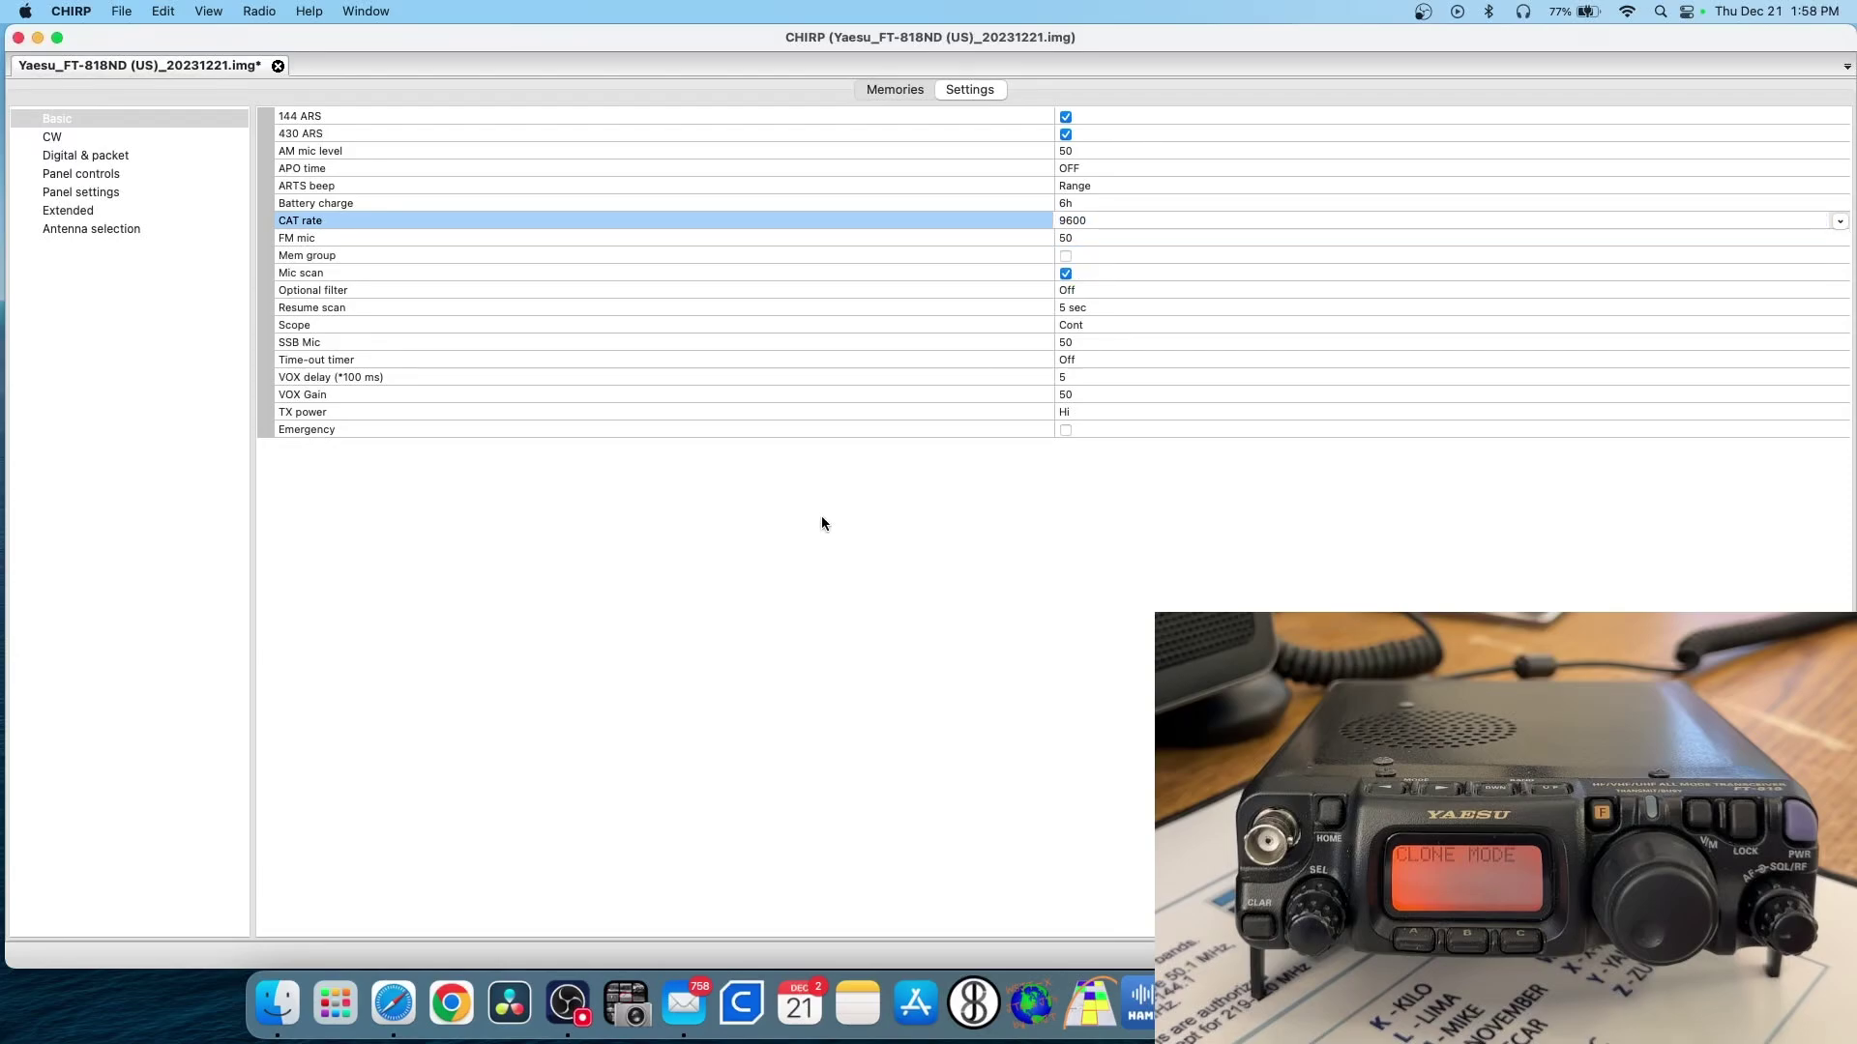
Step: Browse the CW, Digital & packet and Panel controls pages, ending on Panel settings
left_click(53, 141)
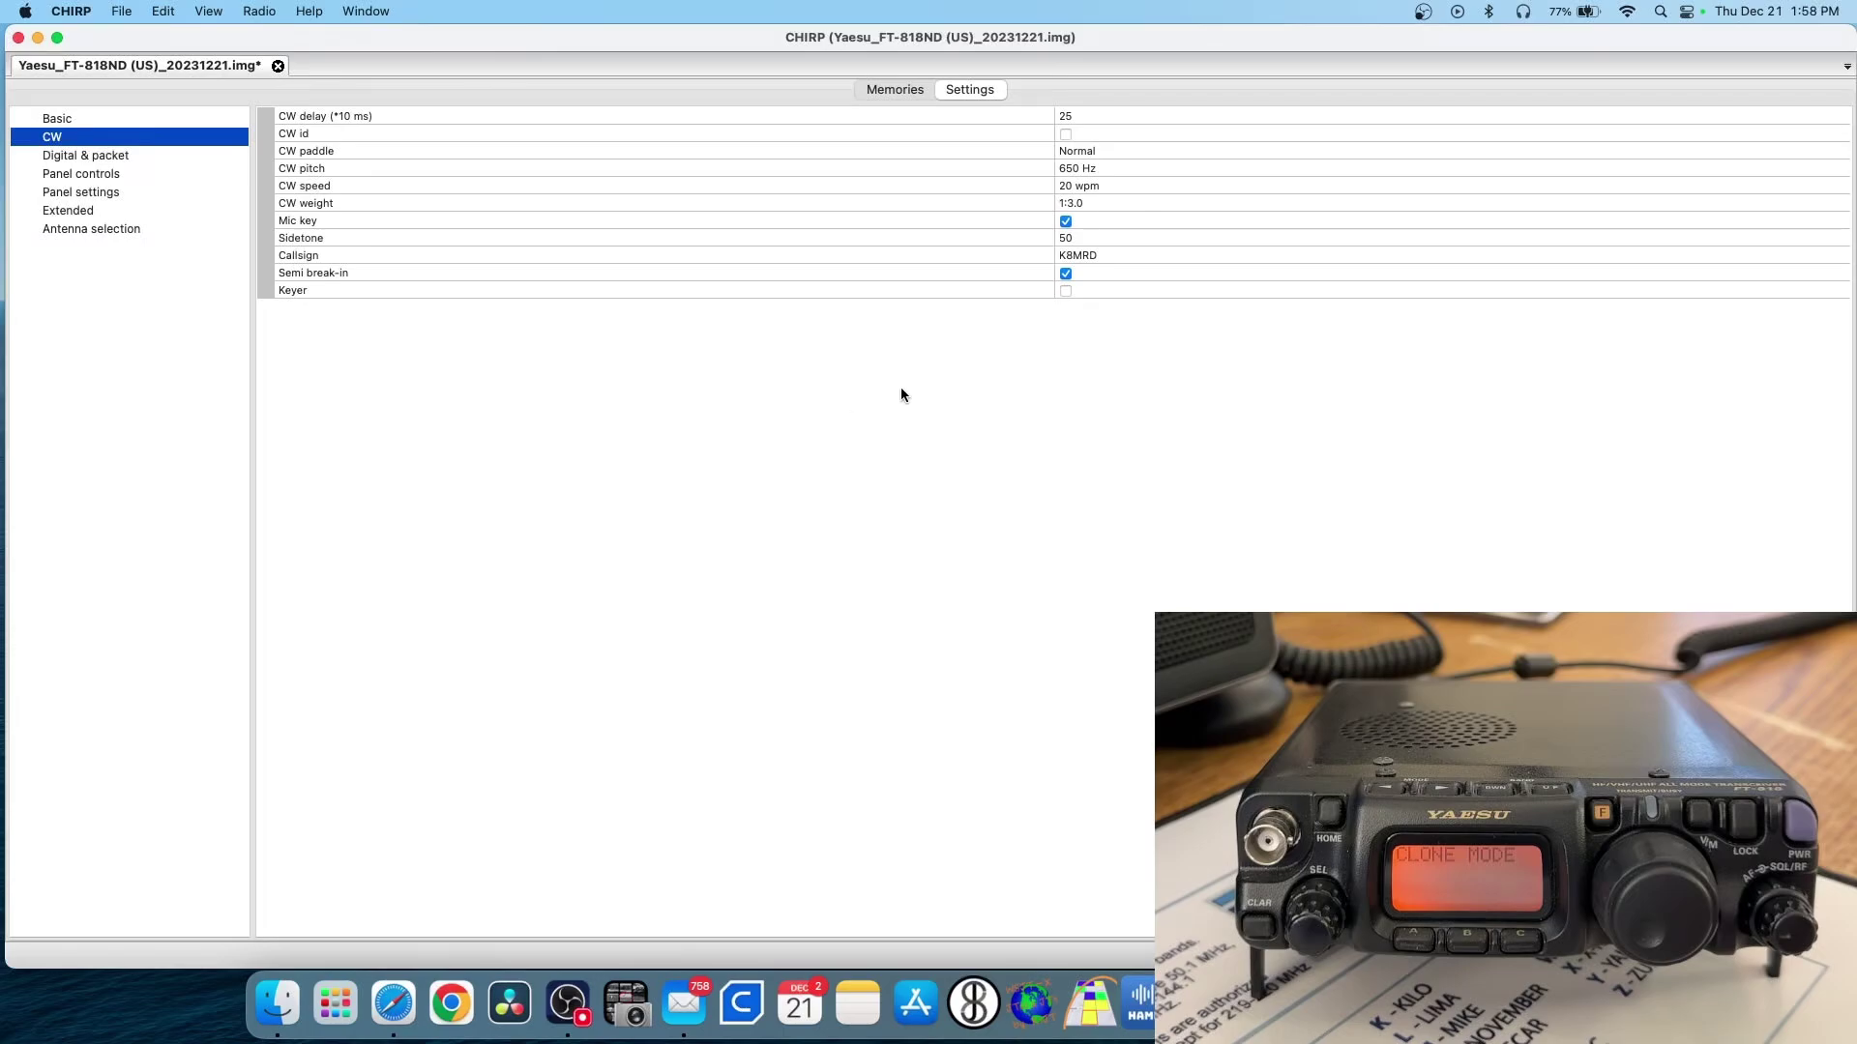
left_click(58, 160)
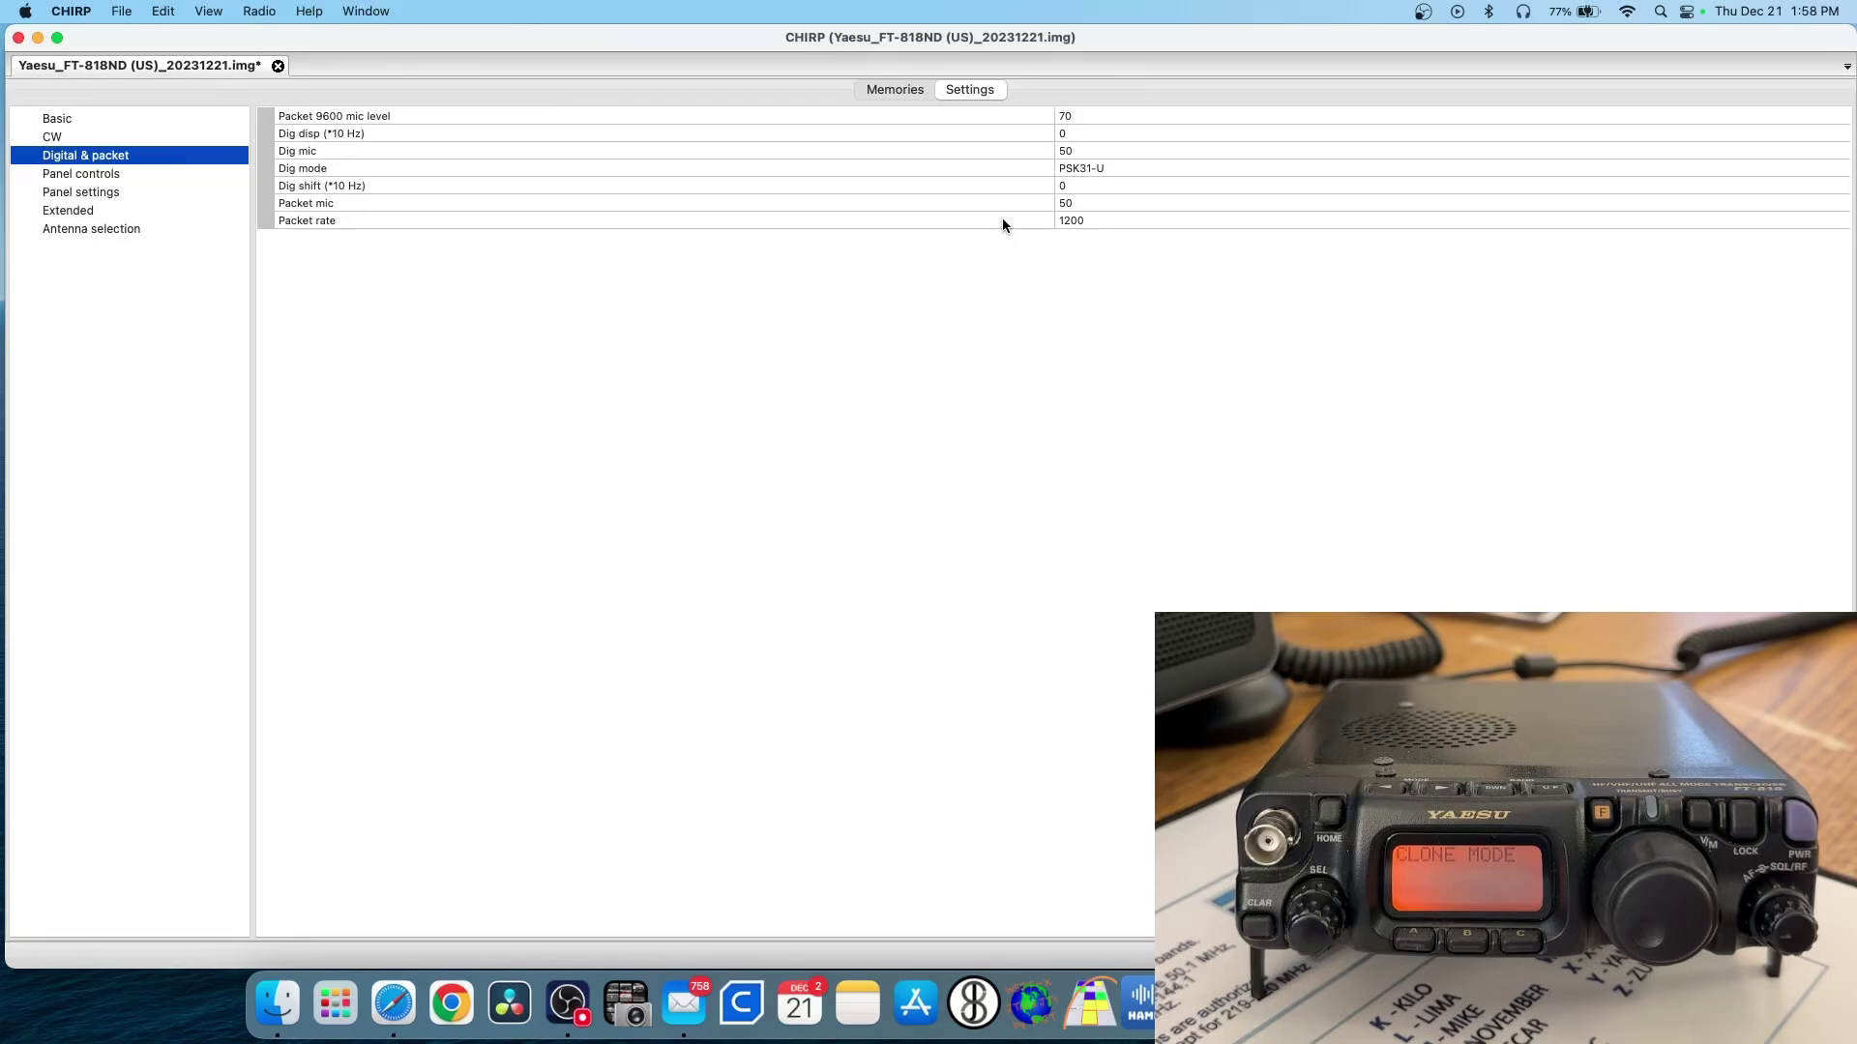
left_click(67, 174)
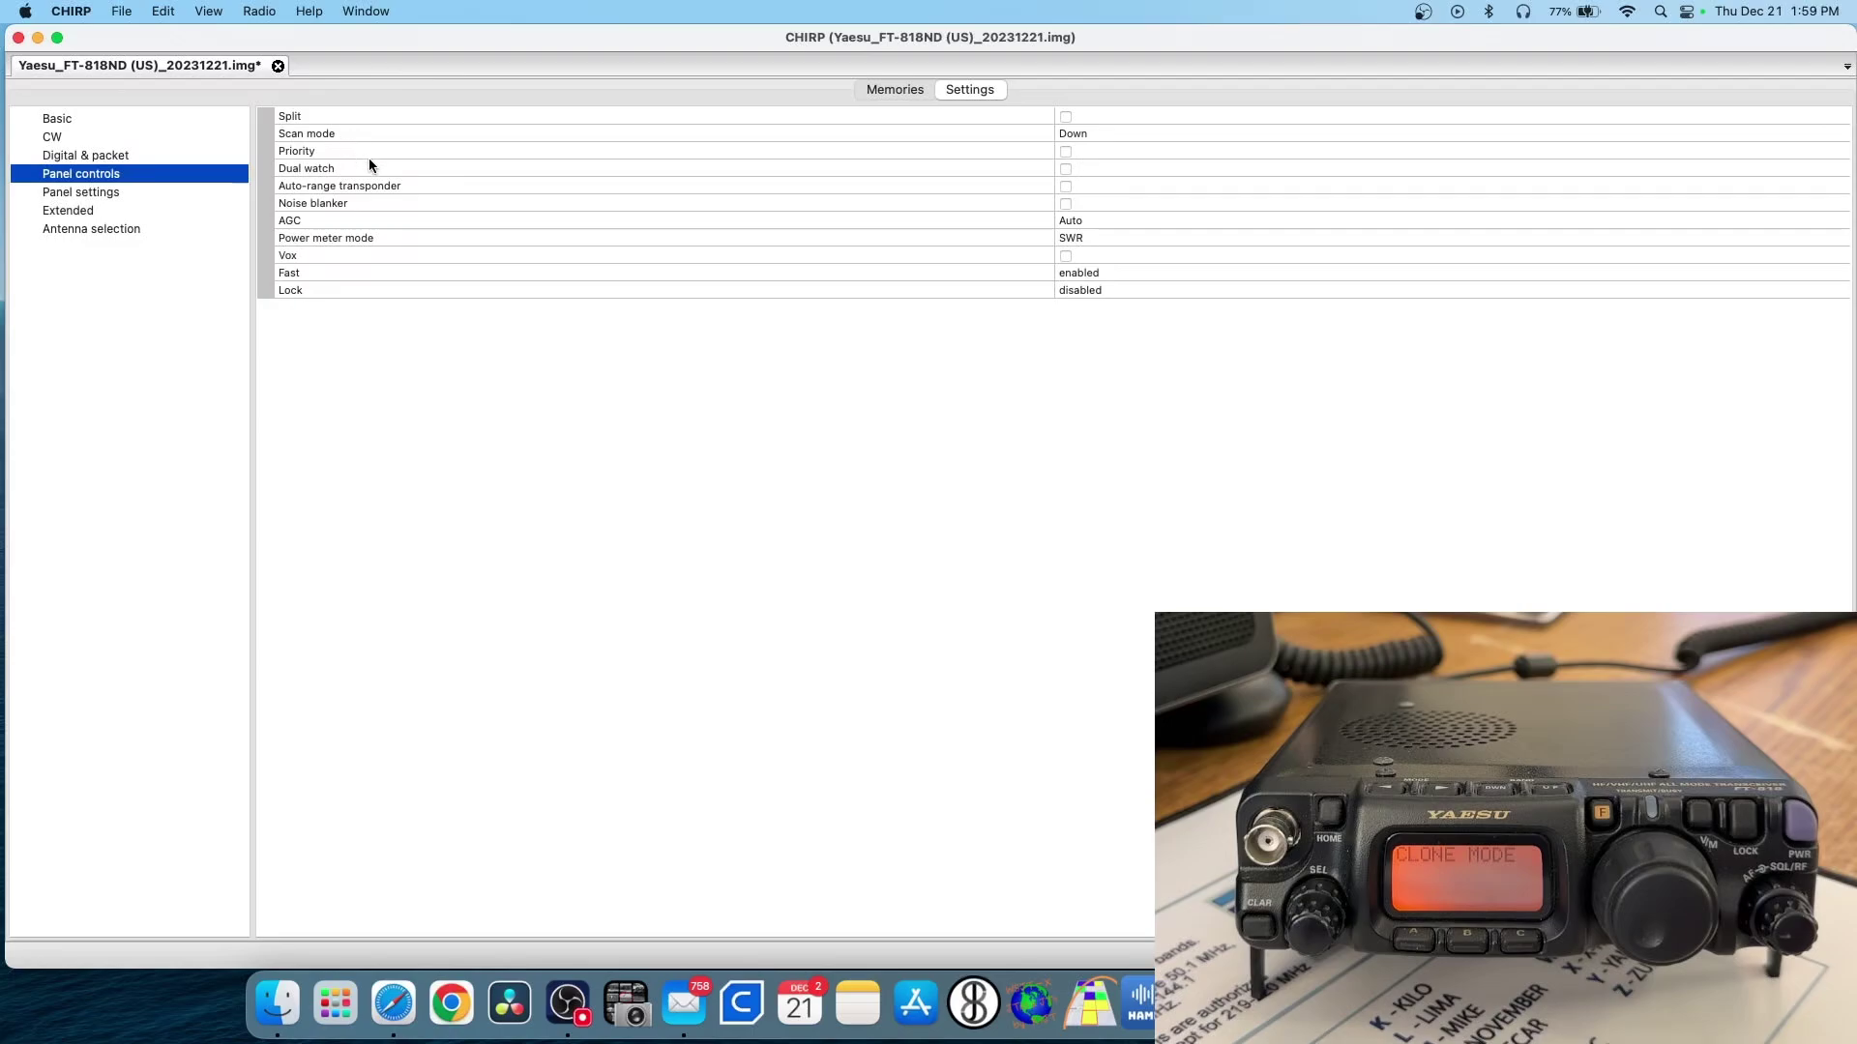
left_click(404, 187)
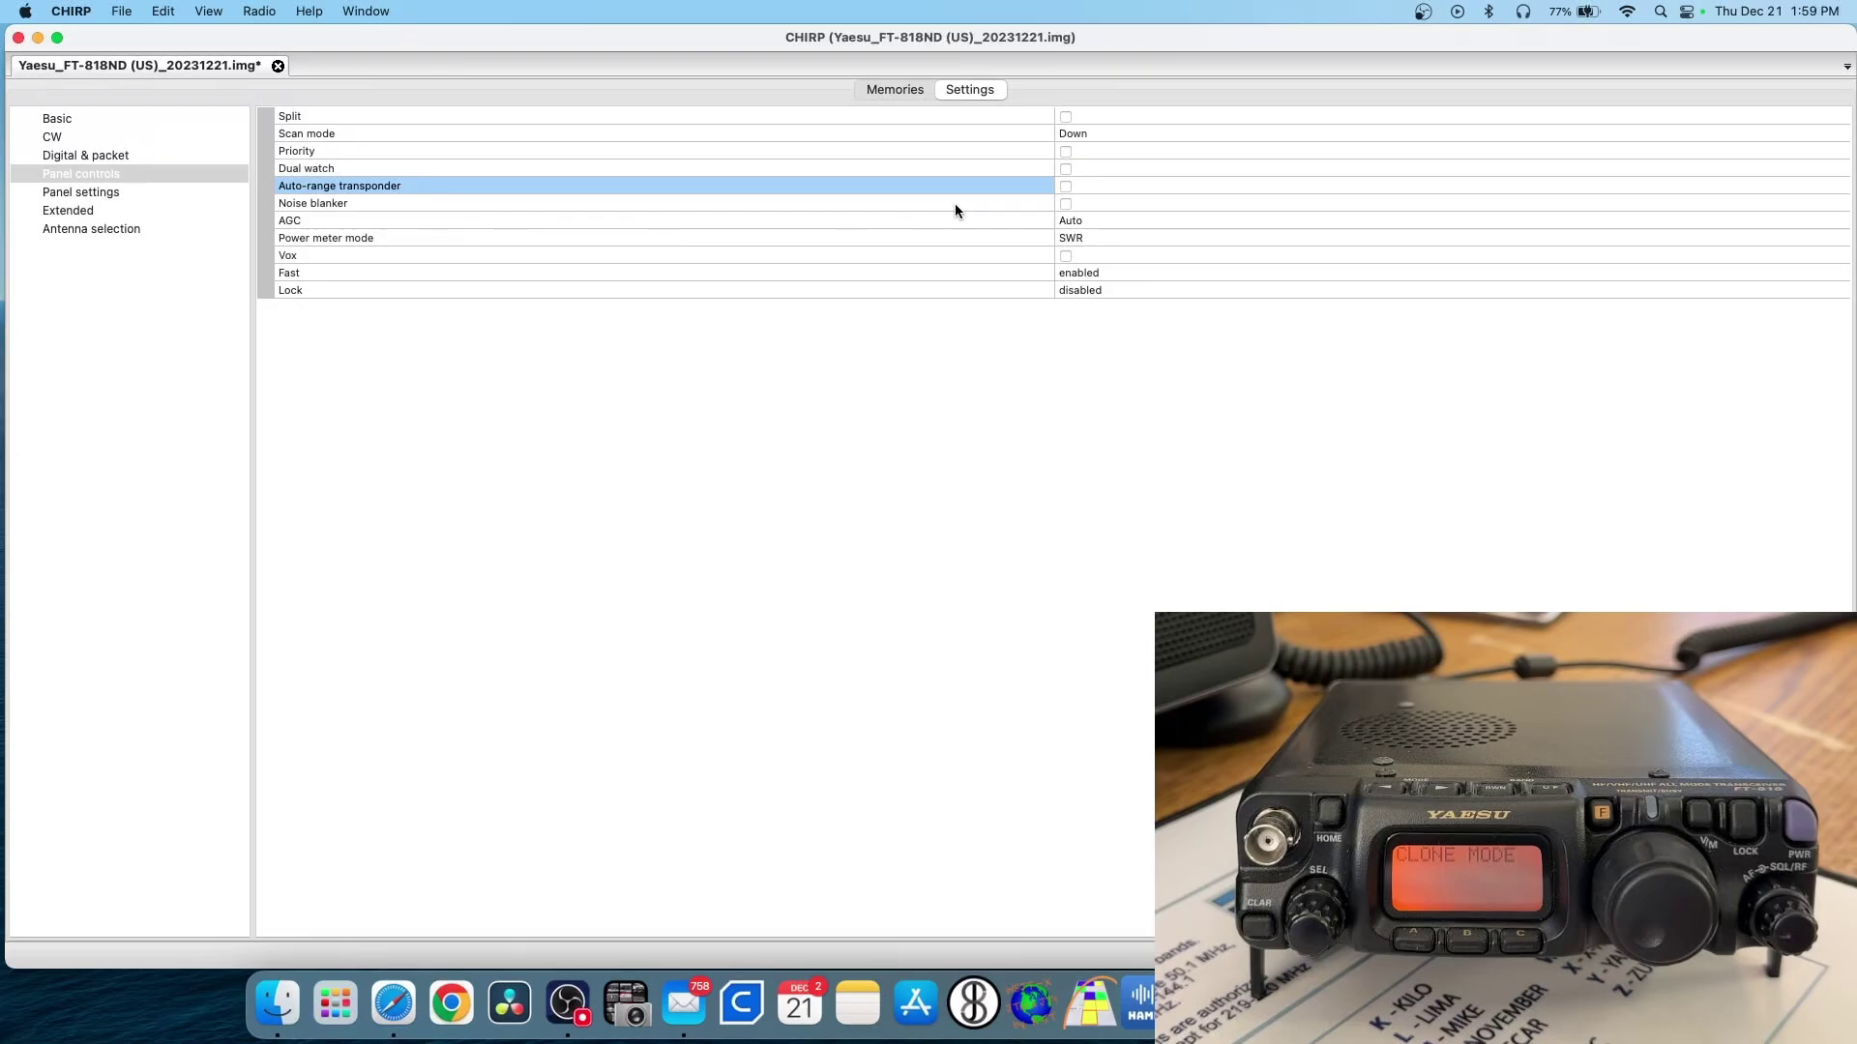
left_click(532, 206)
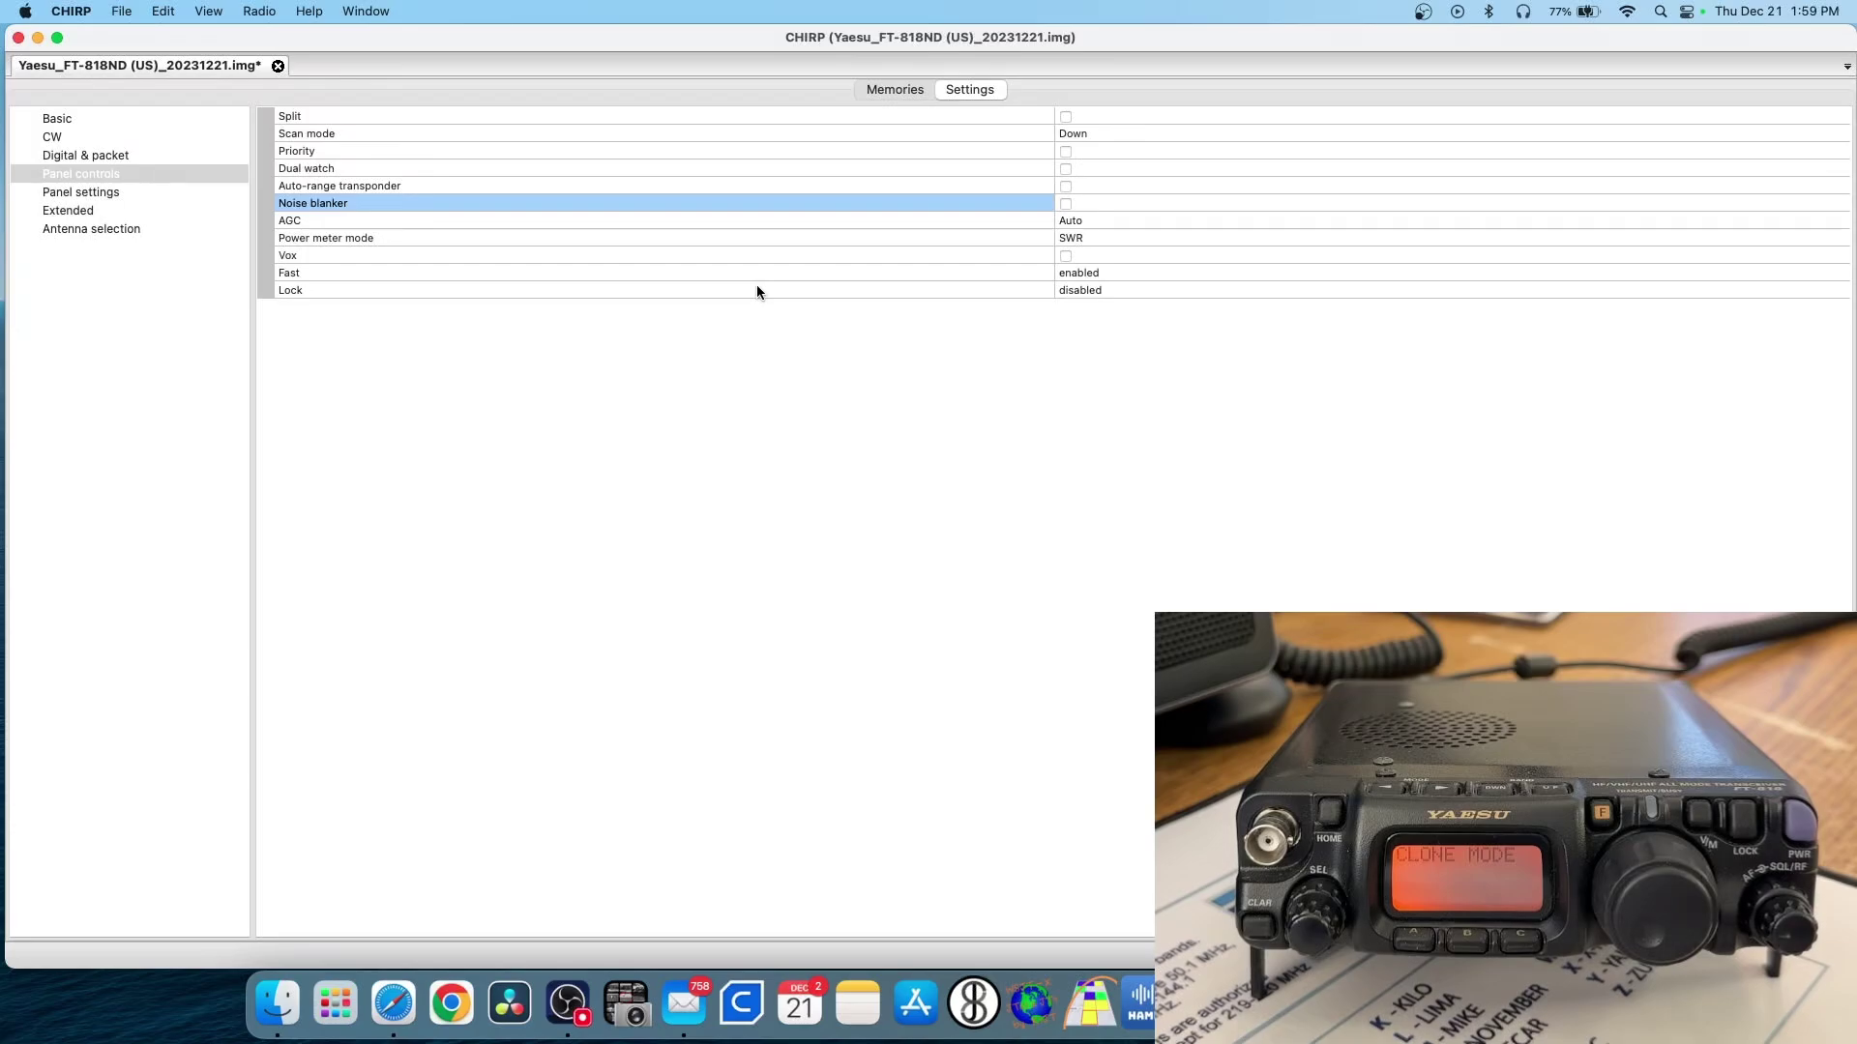
left_click(76, 194)
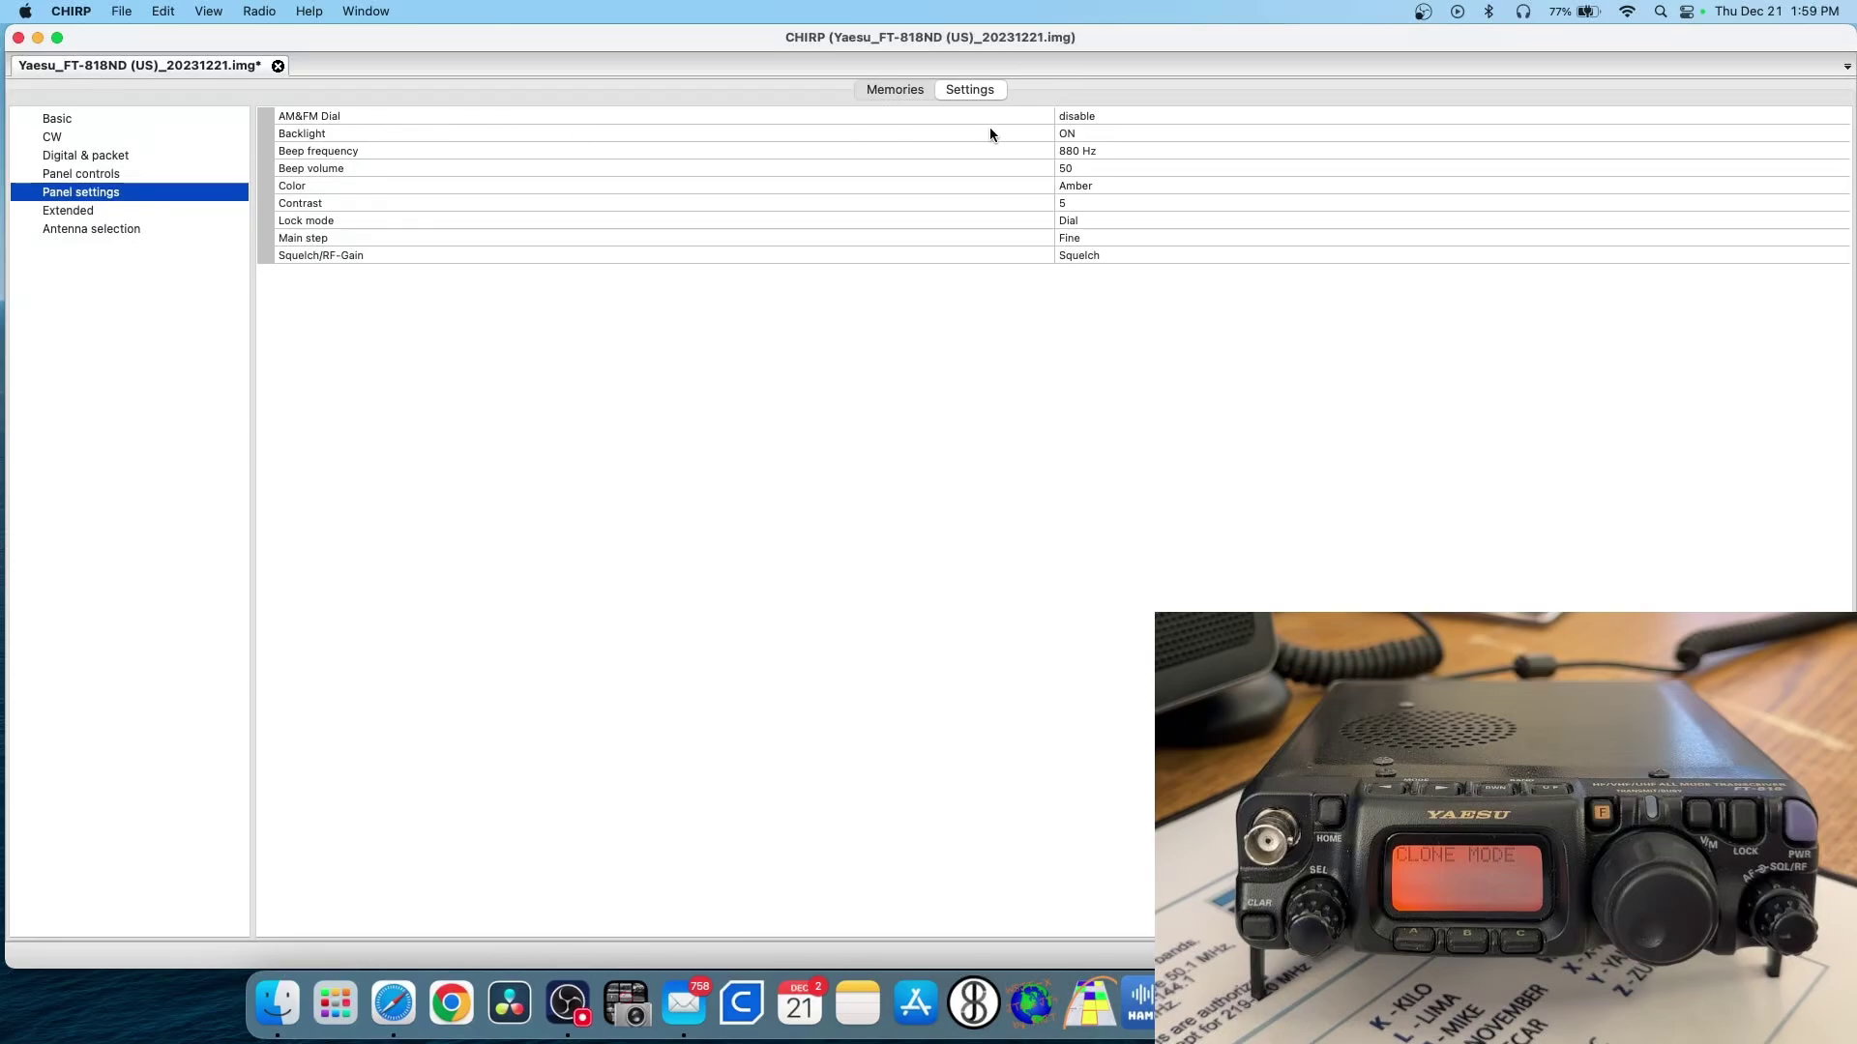
Step: Change the AM&FM Dial setting from disable to enable
left_click(1073, 118)
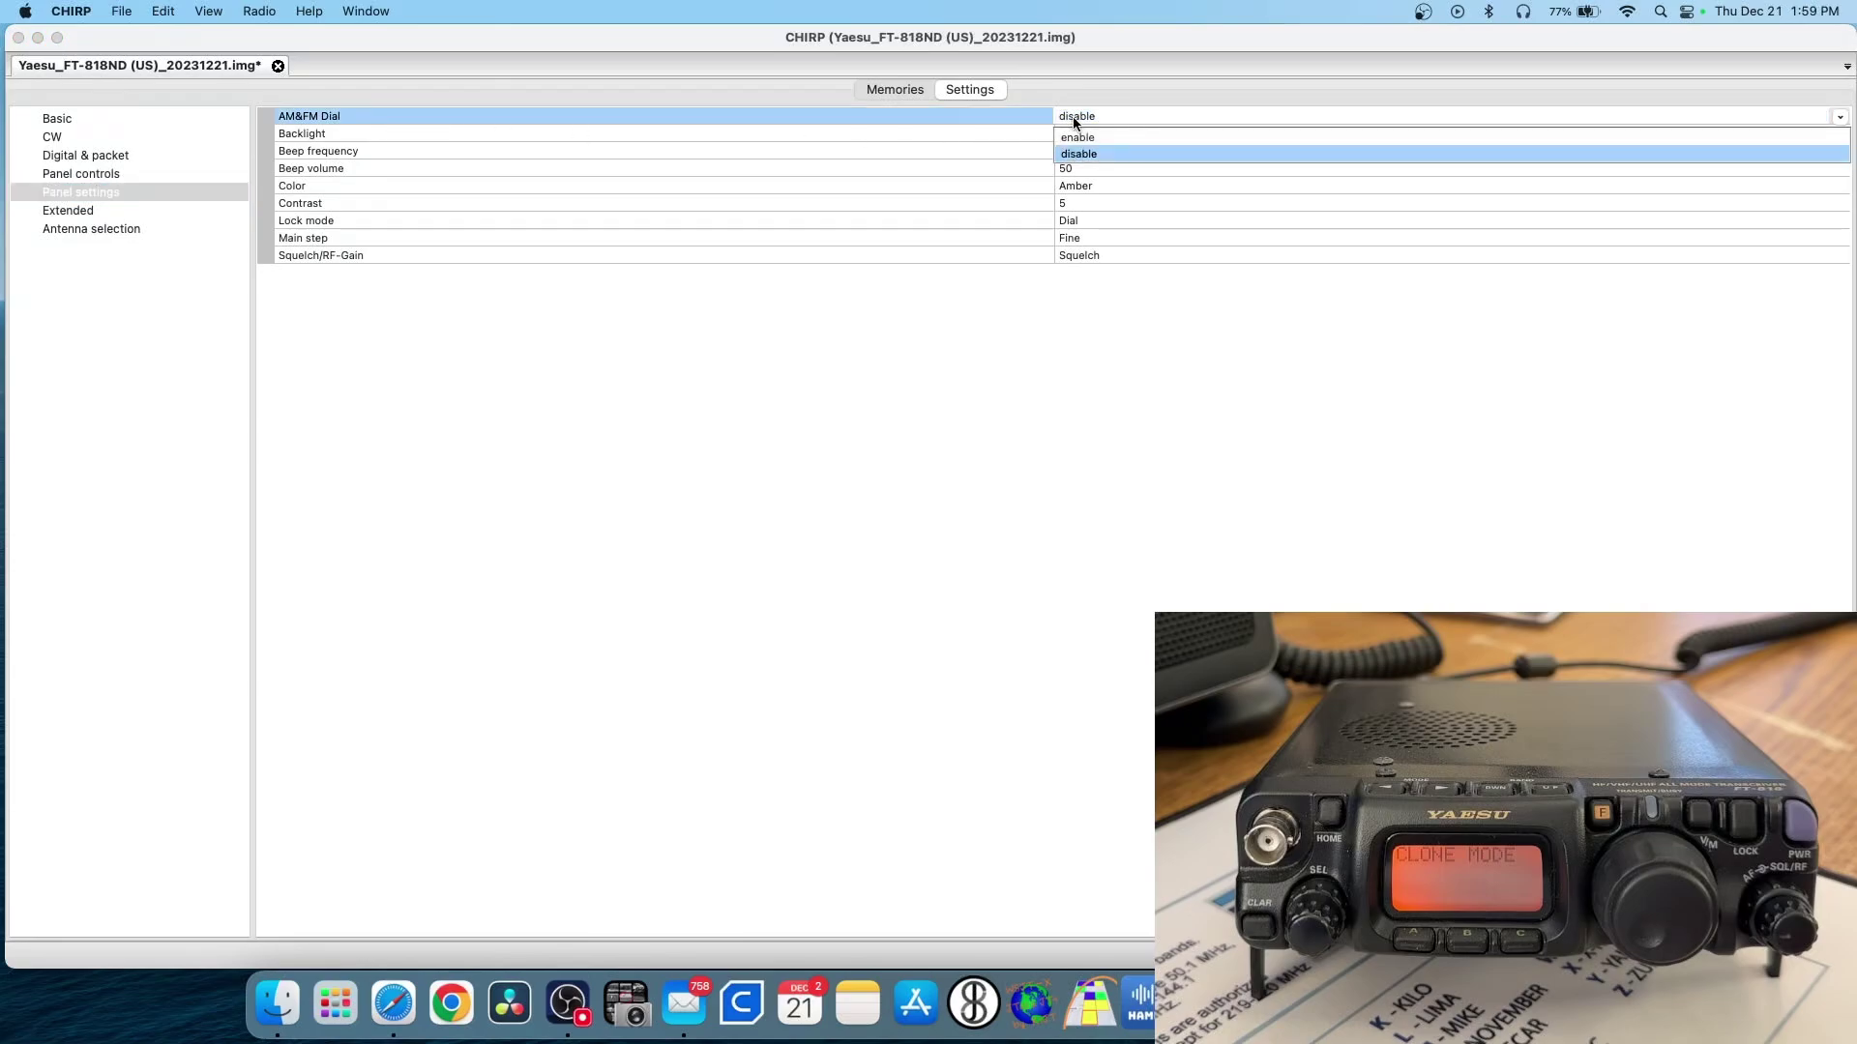
left_click(1078, 137)
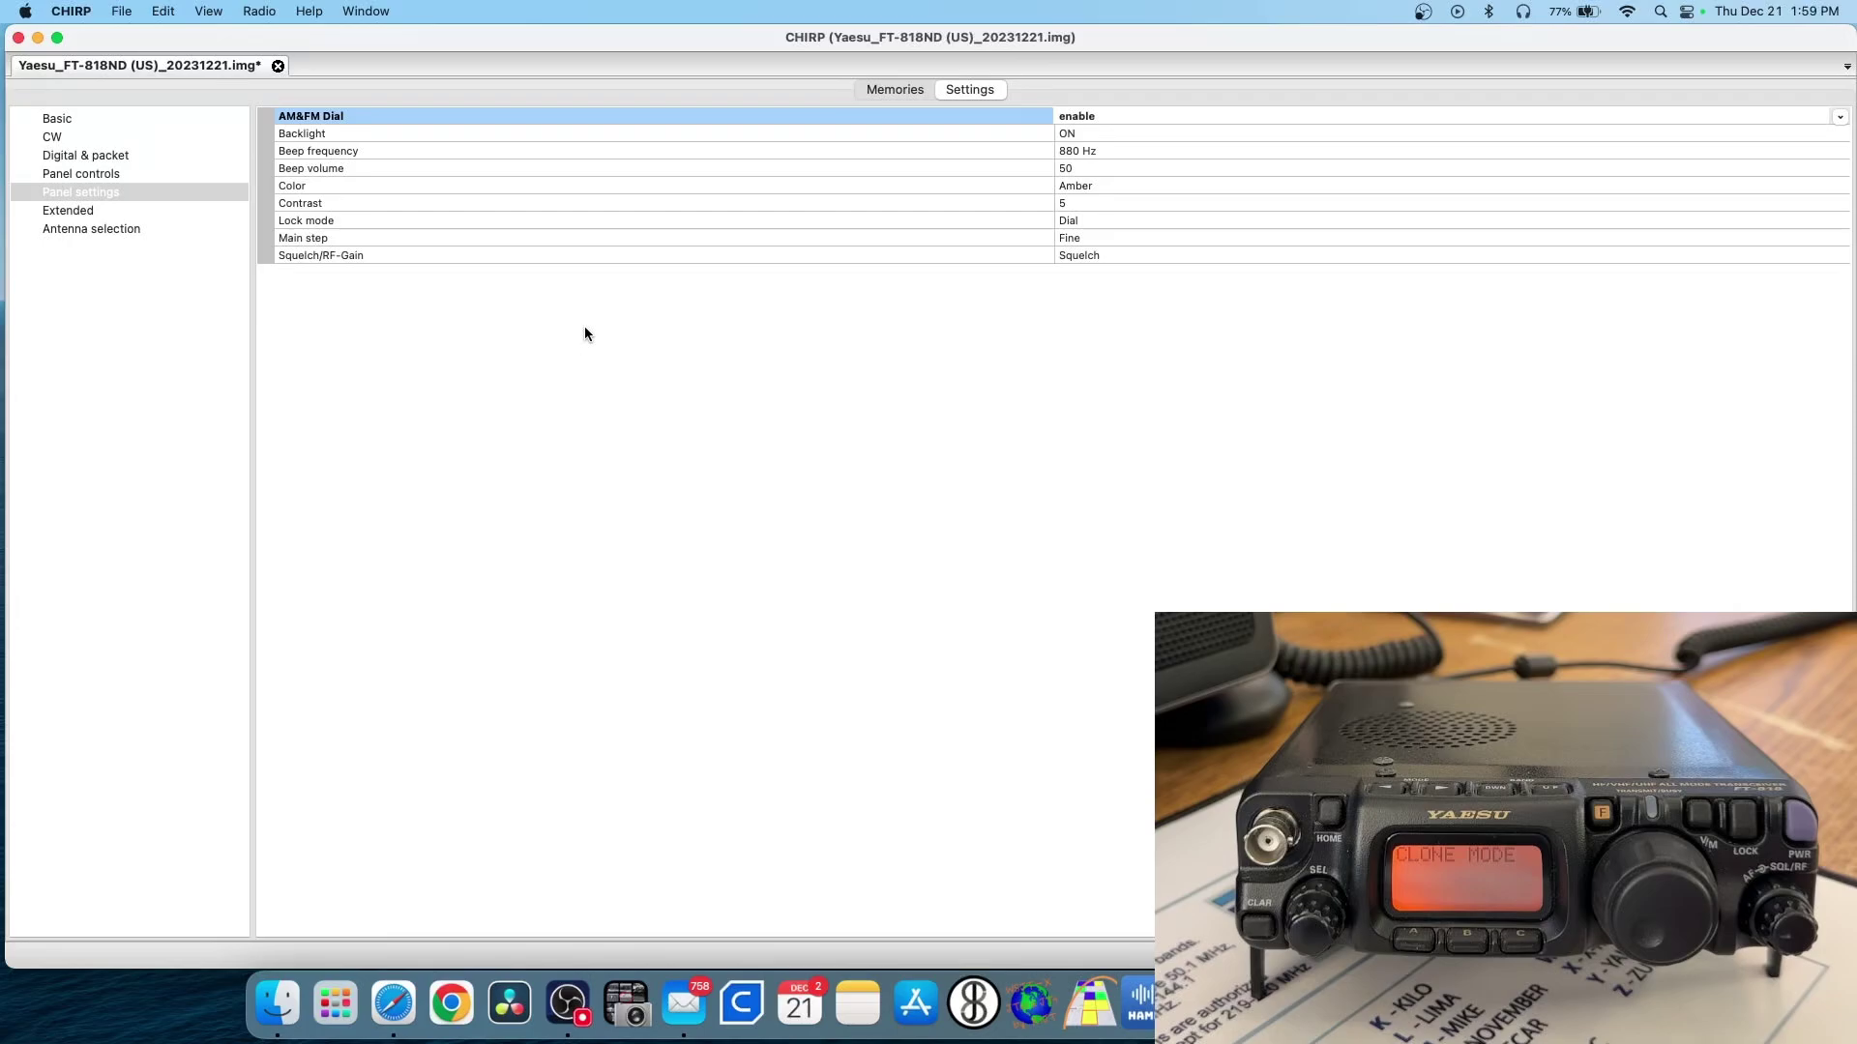
left_click(1060, 205)
left_click(1066, 189)
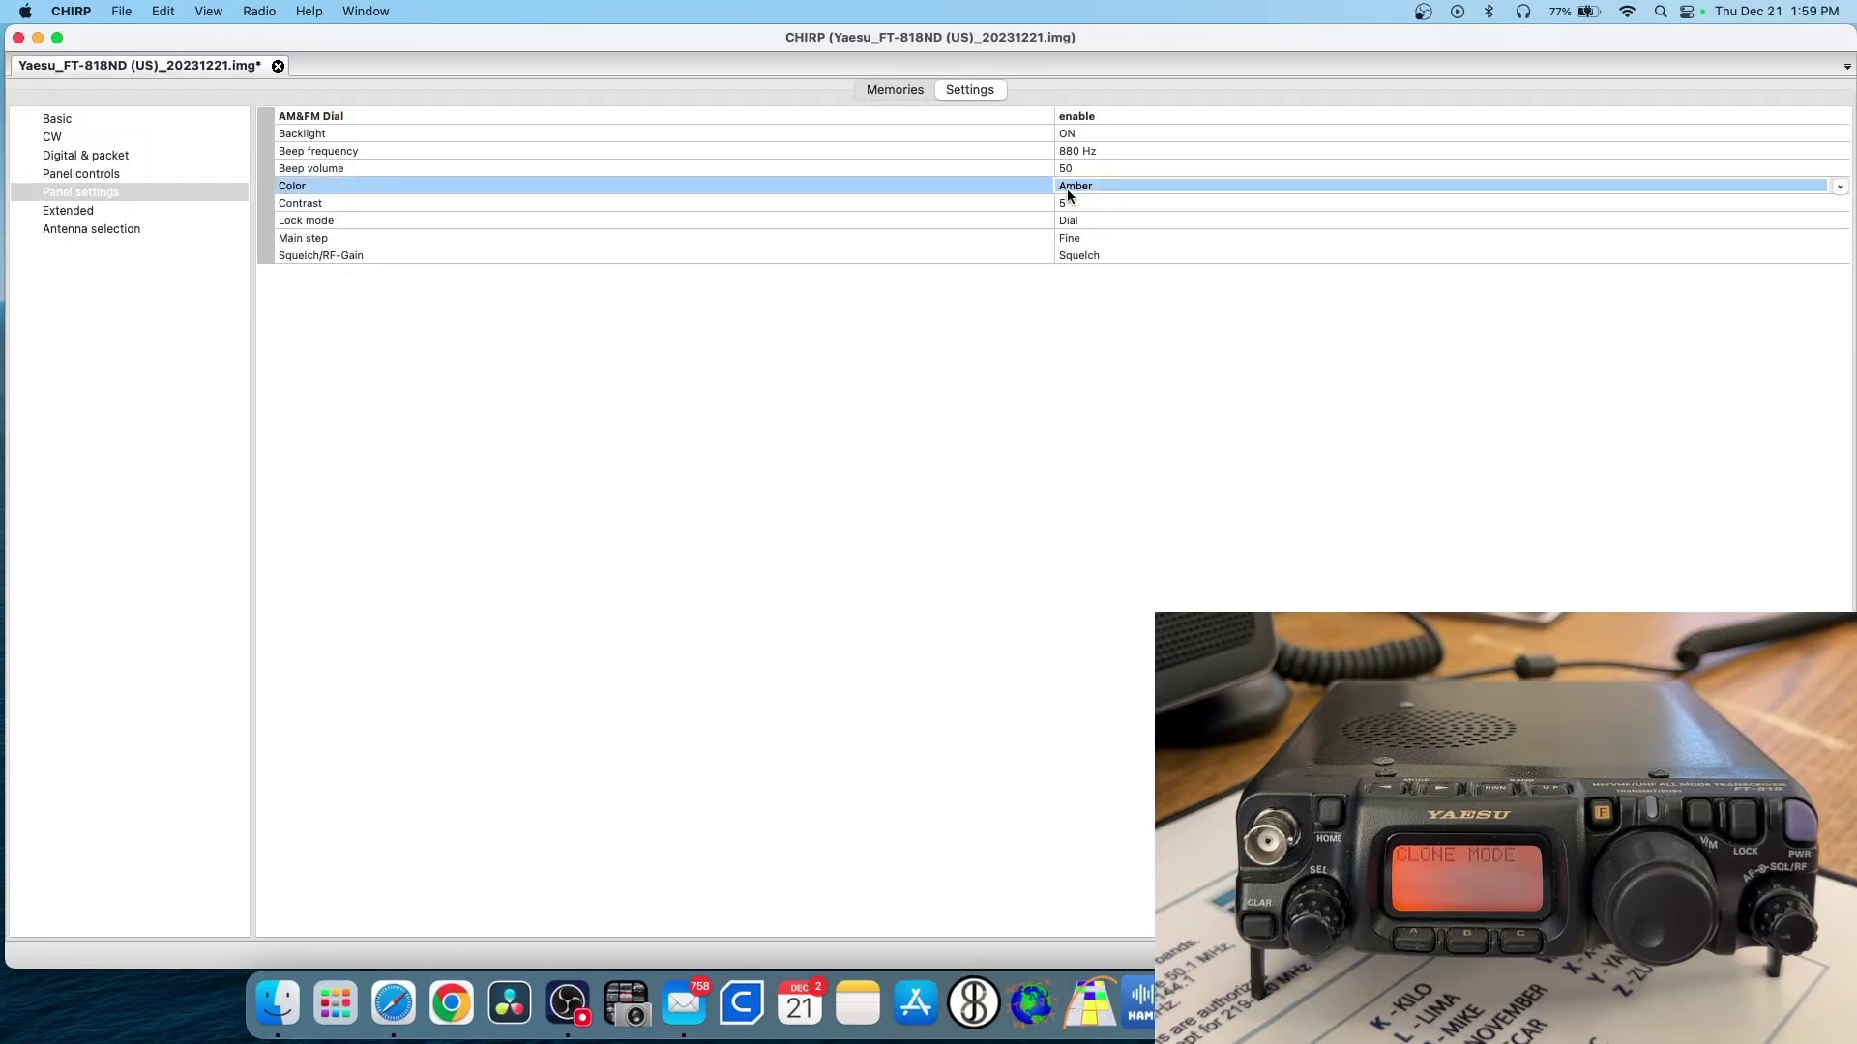
Step: Leave Lock mode at Dial and Squelch/RF-Gain at Squelch, then show Extended settings
left_click(1066, 221)
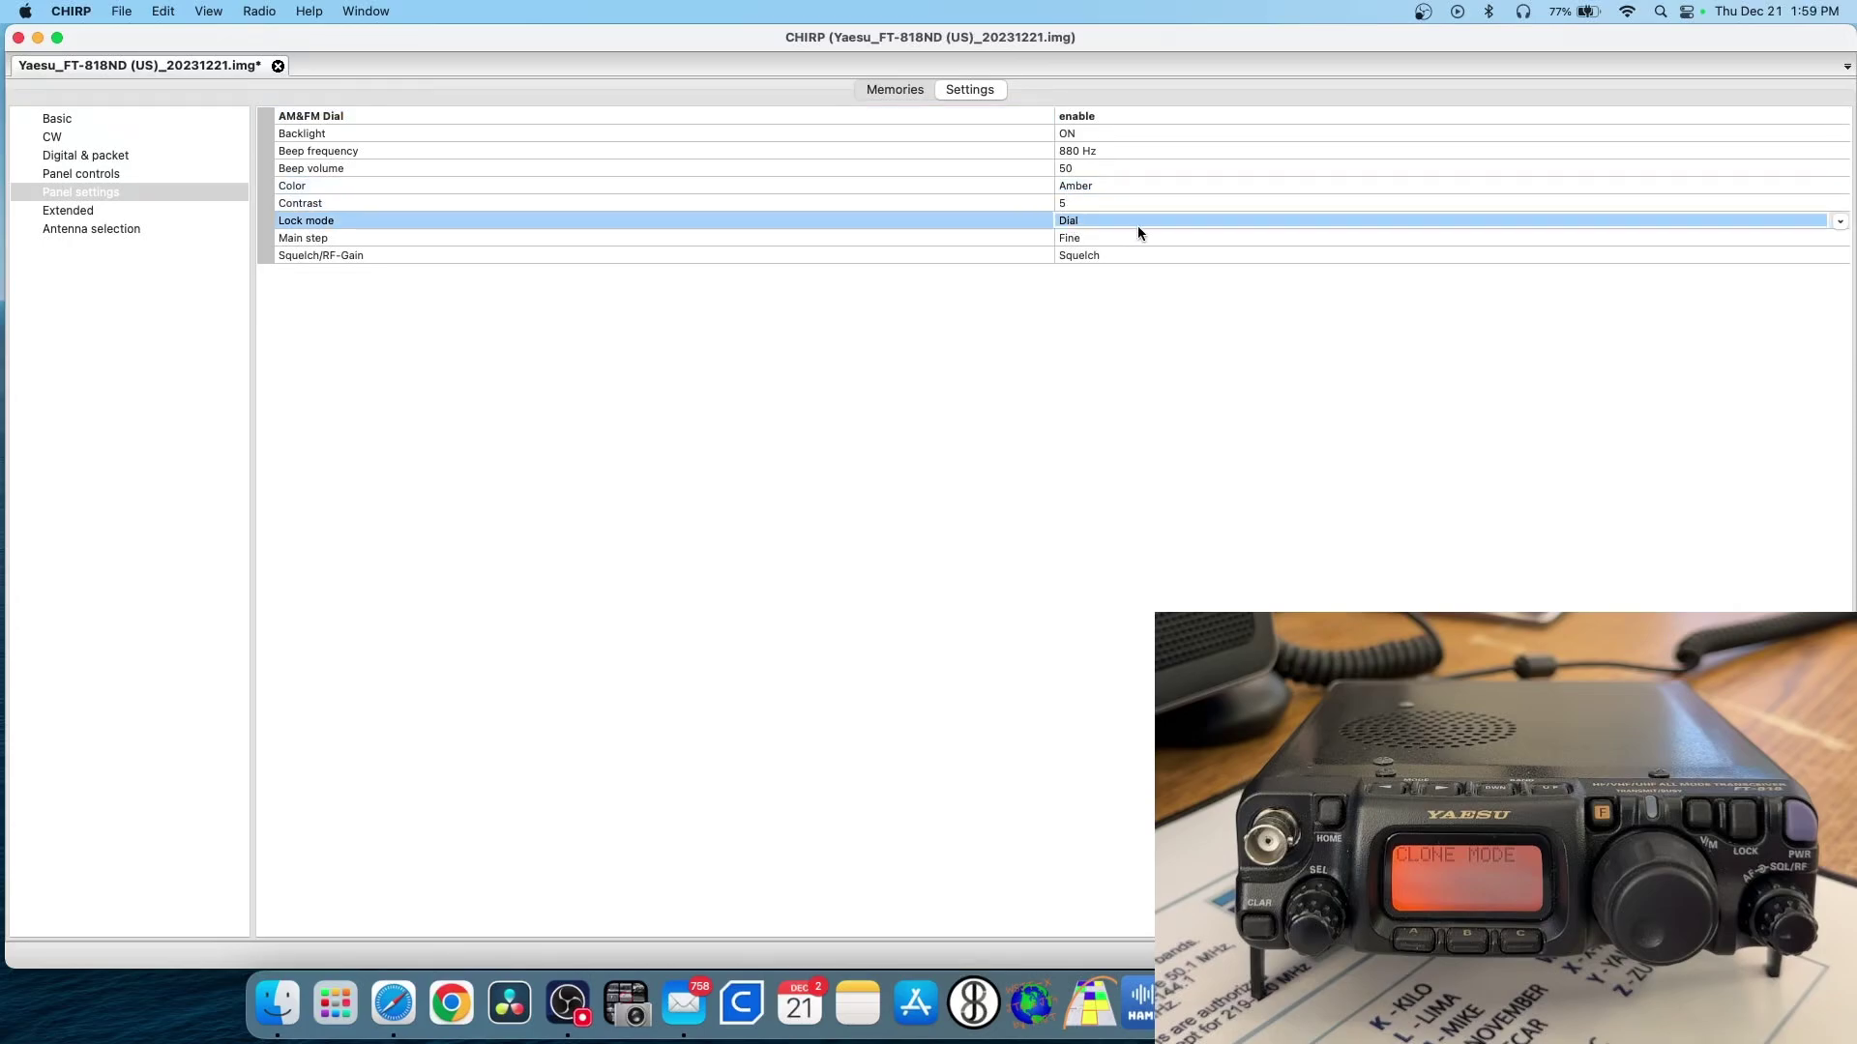
left_click(1077, 221)
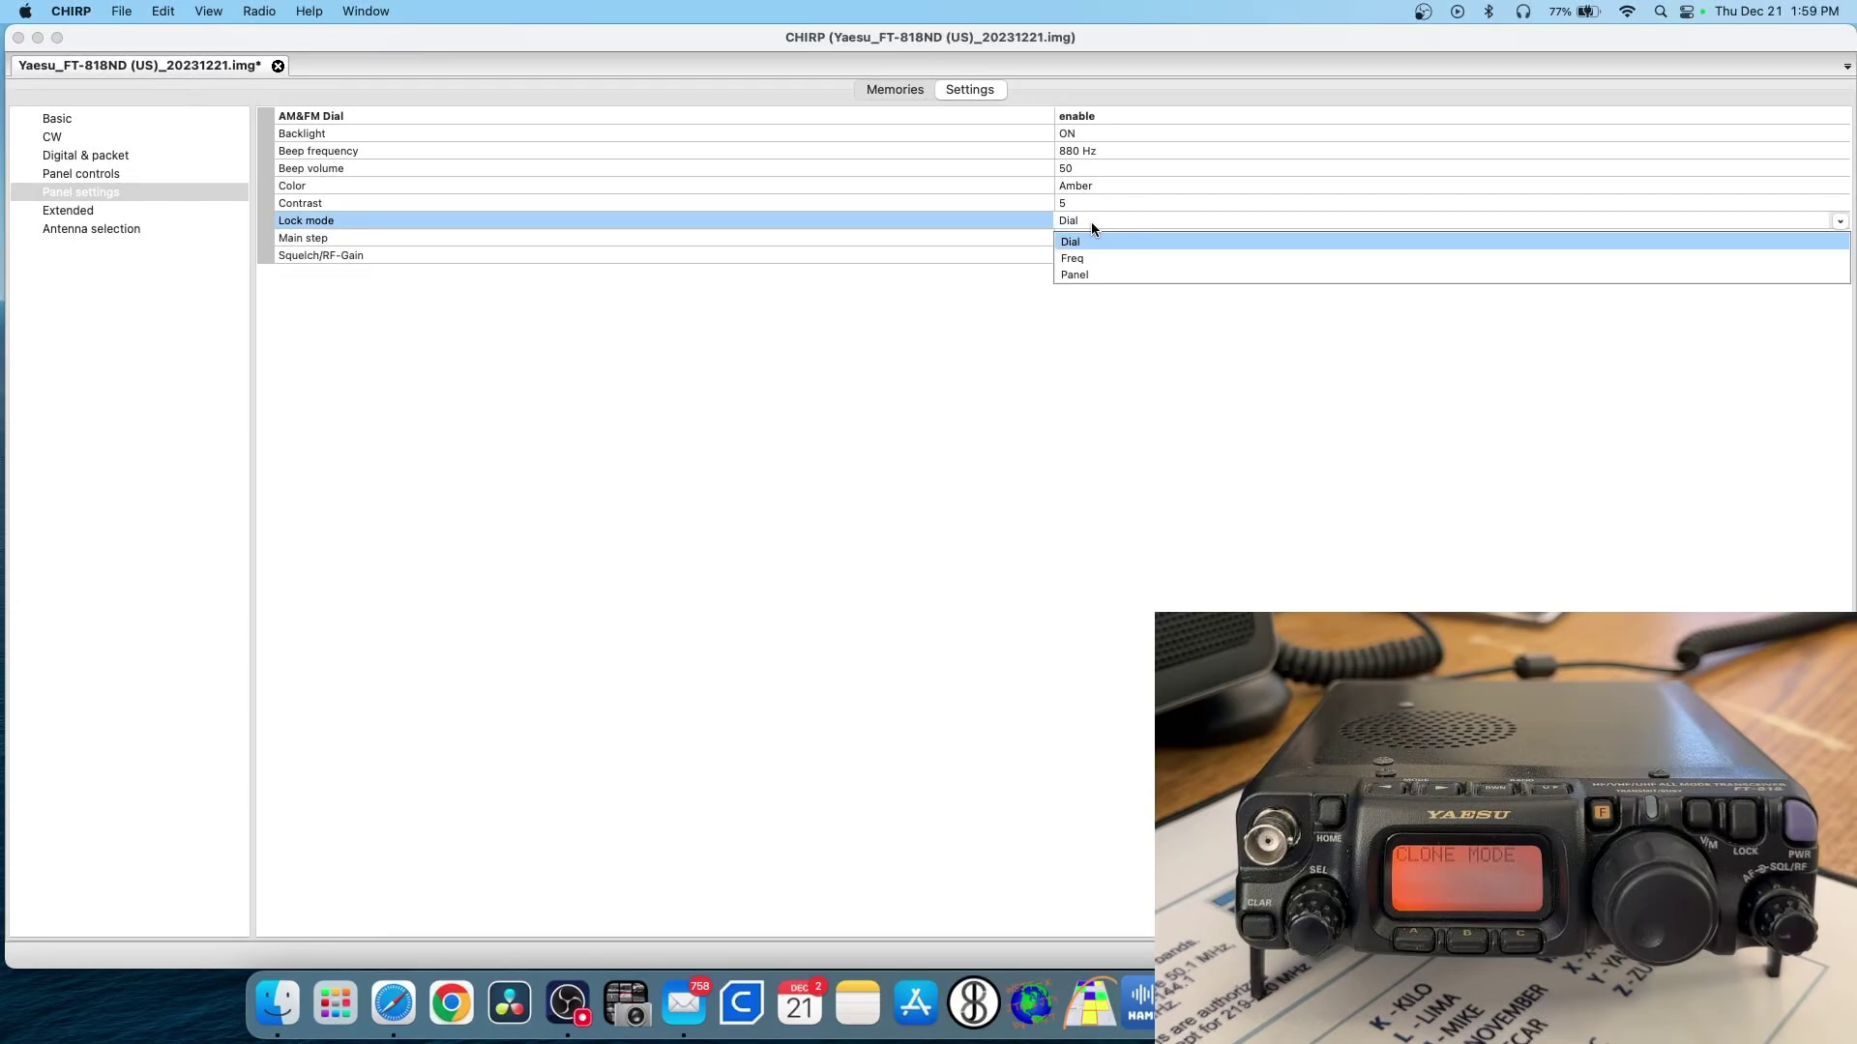
left_click(999, 344)
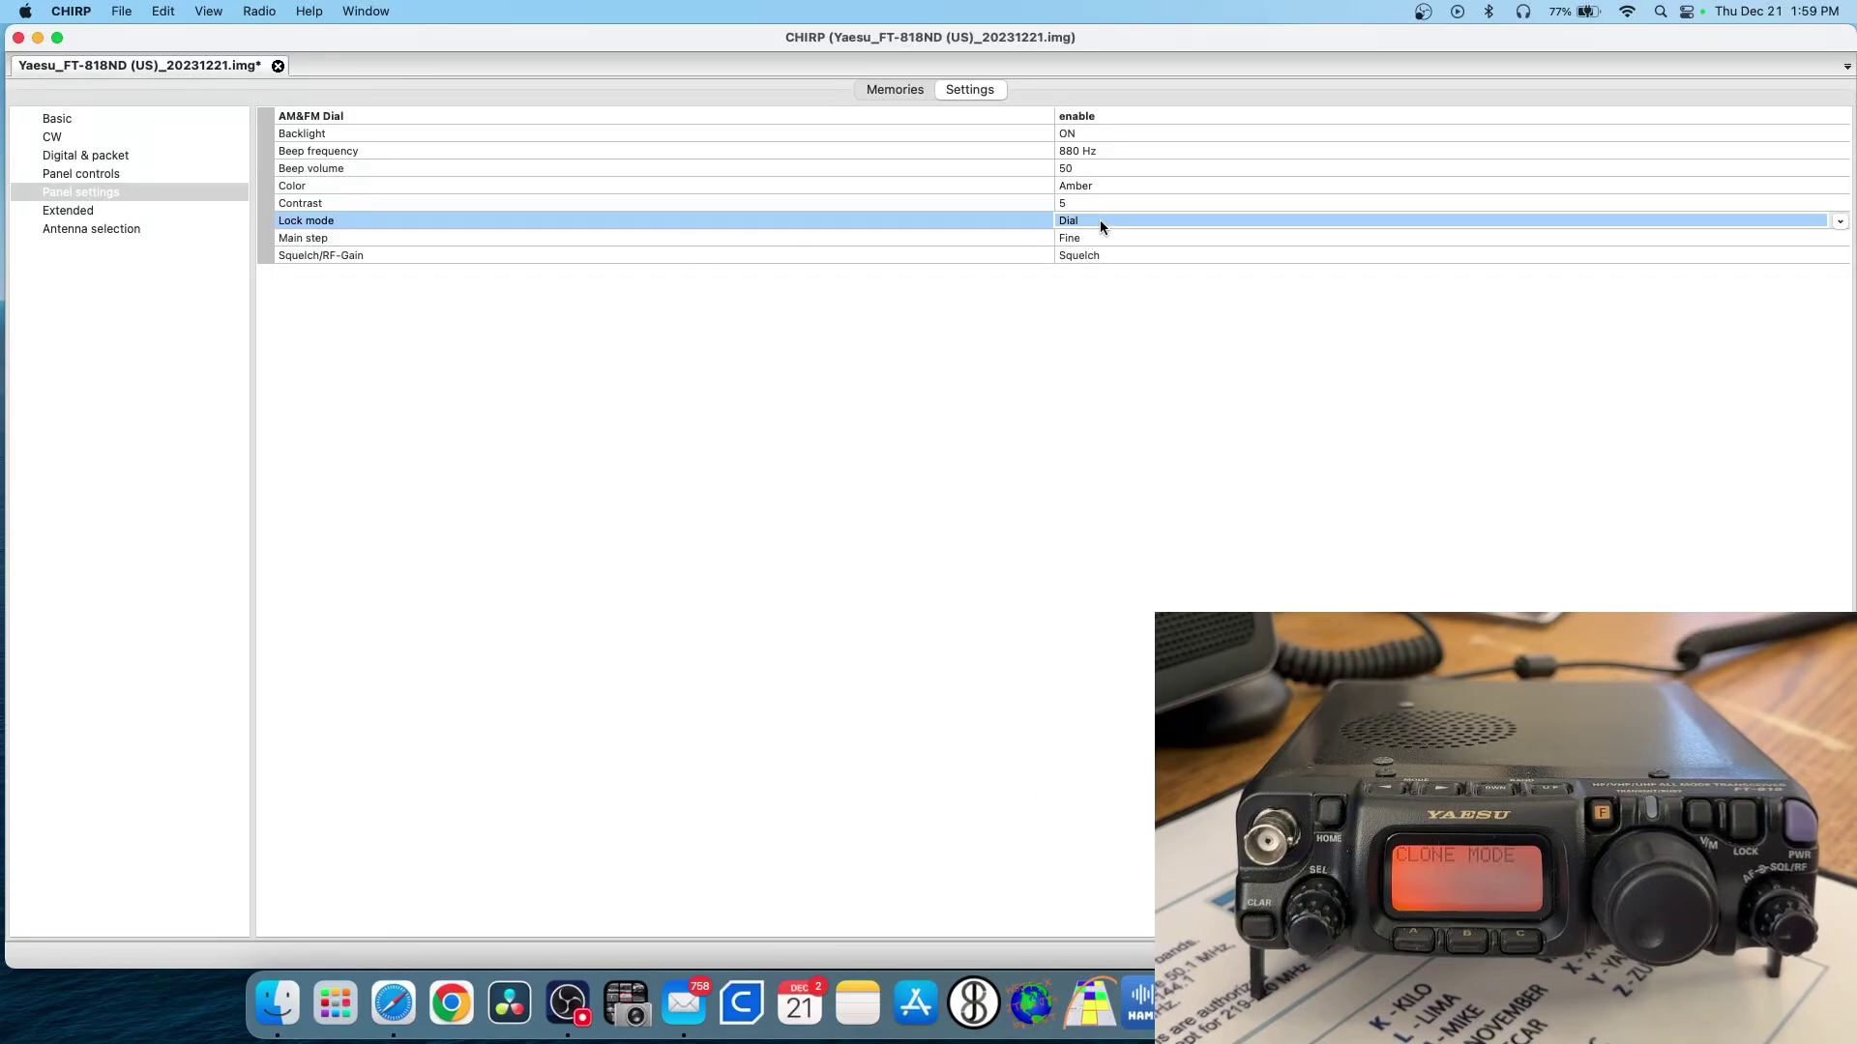
left_click(1083, 257)
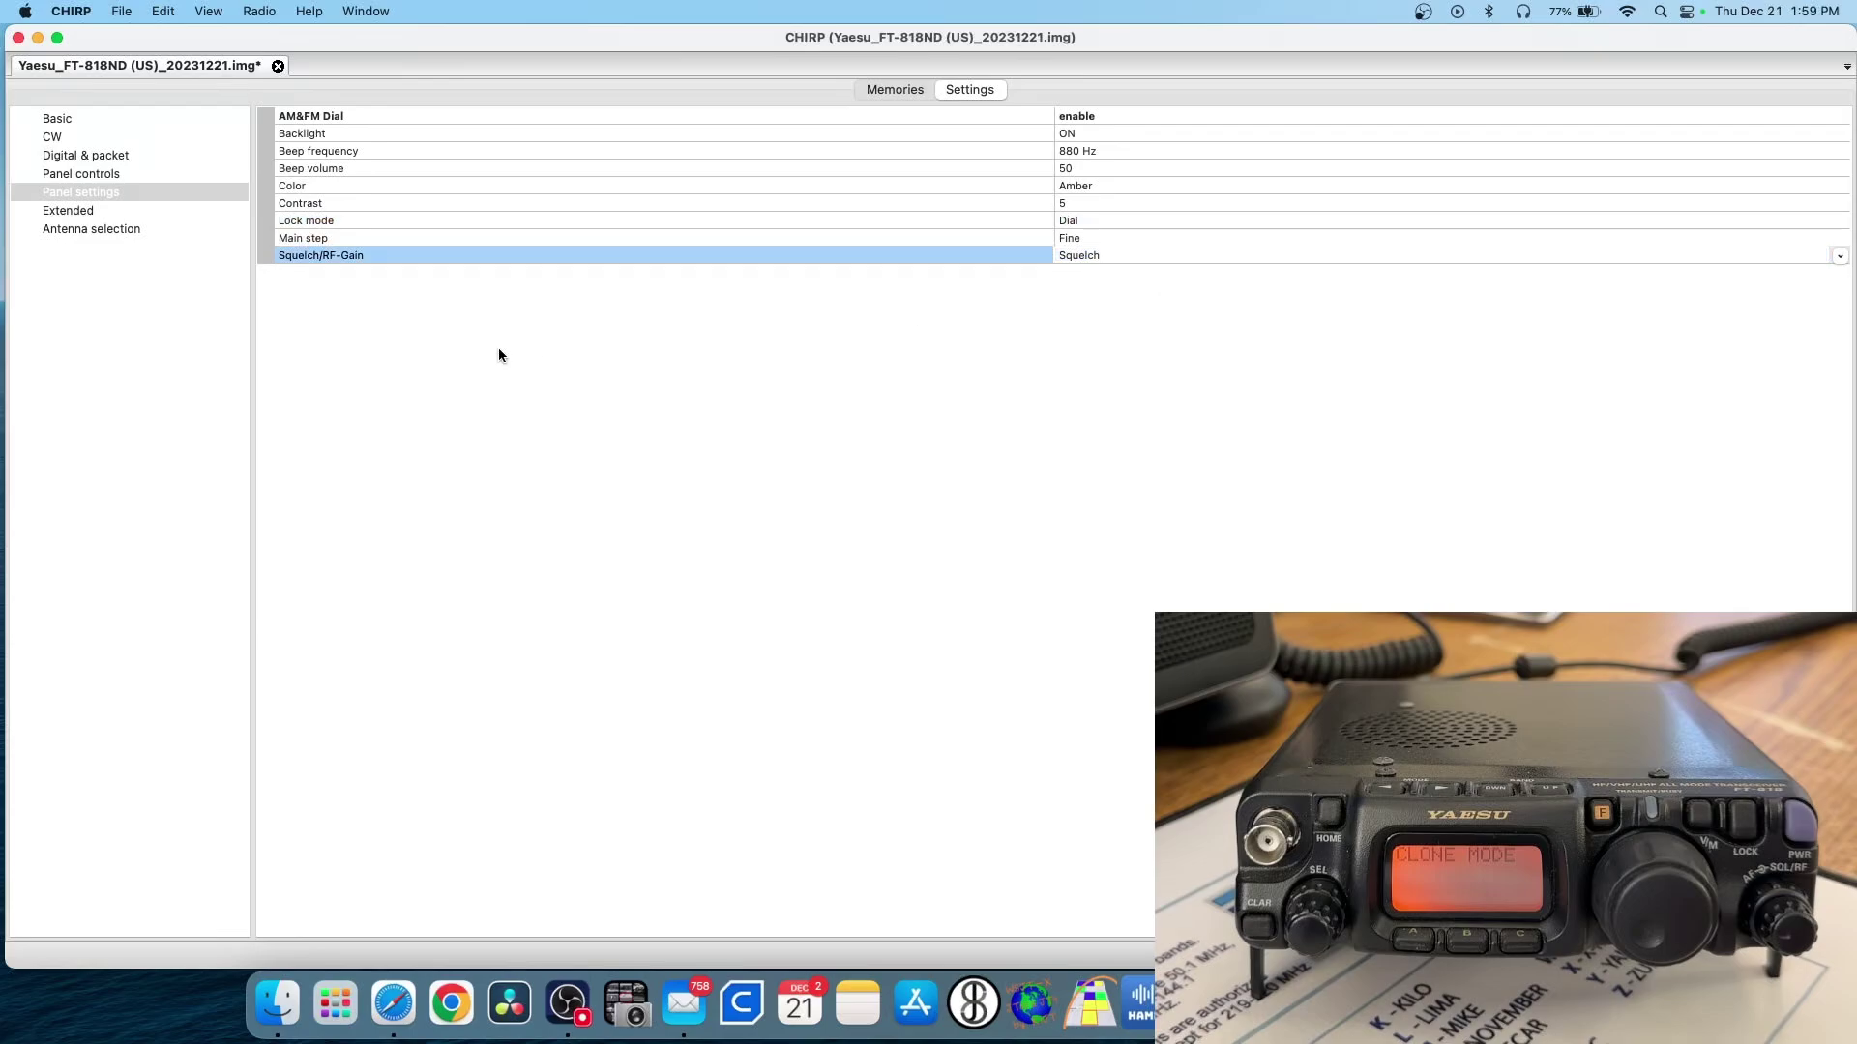
left_click(1075, 256)
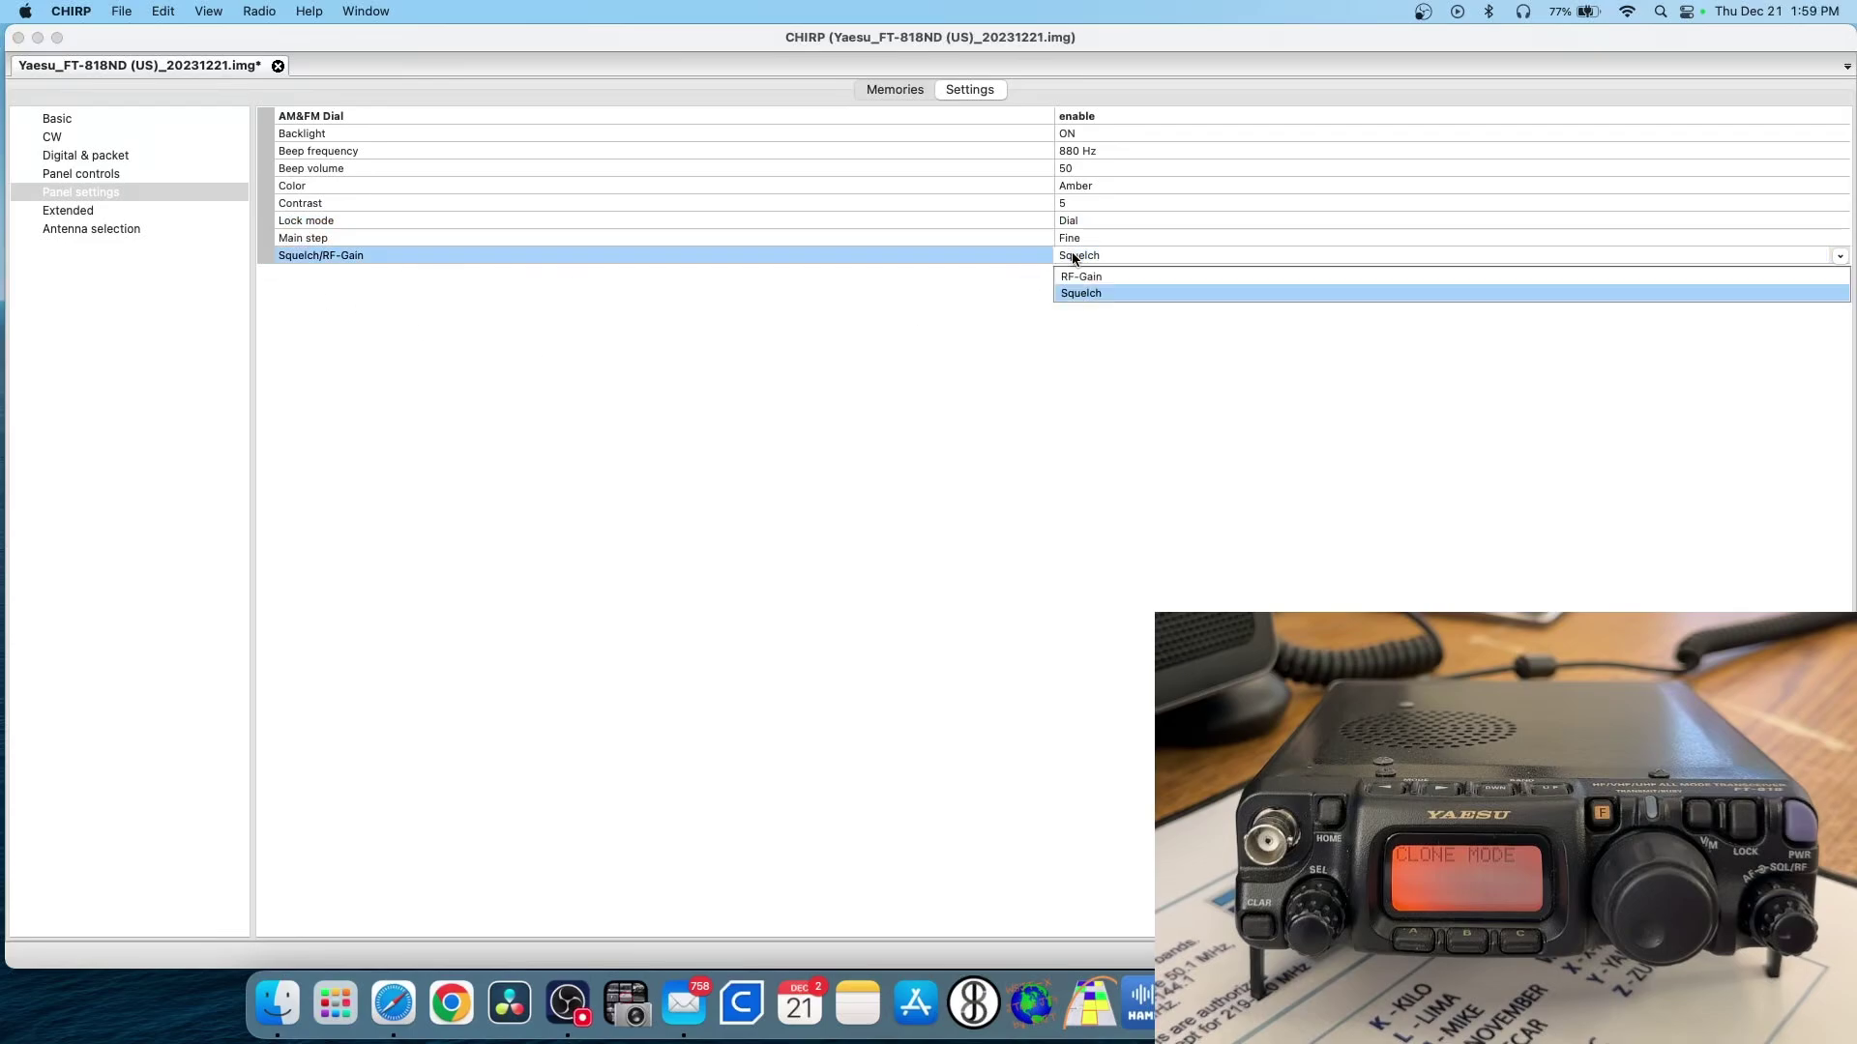
left_click(973, 329)
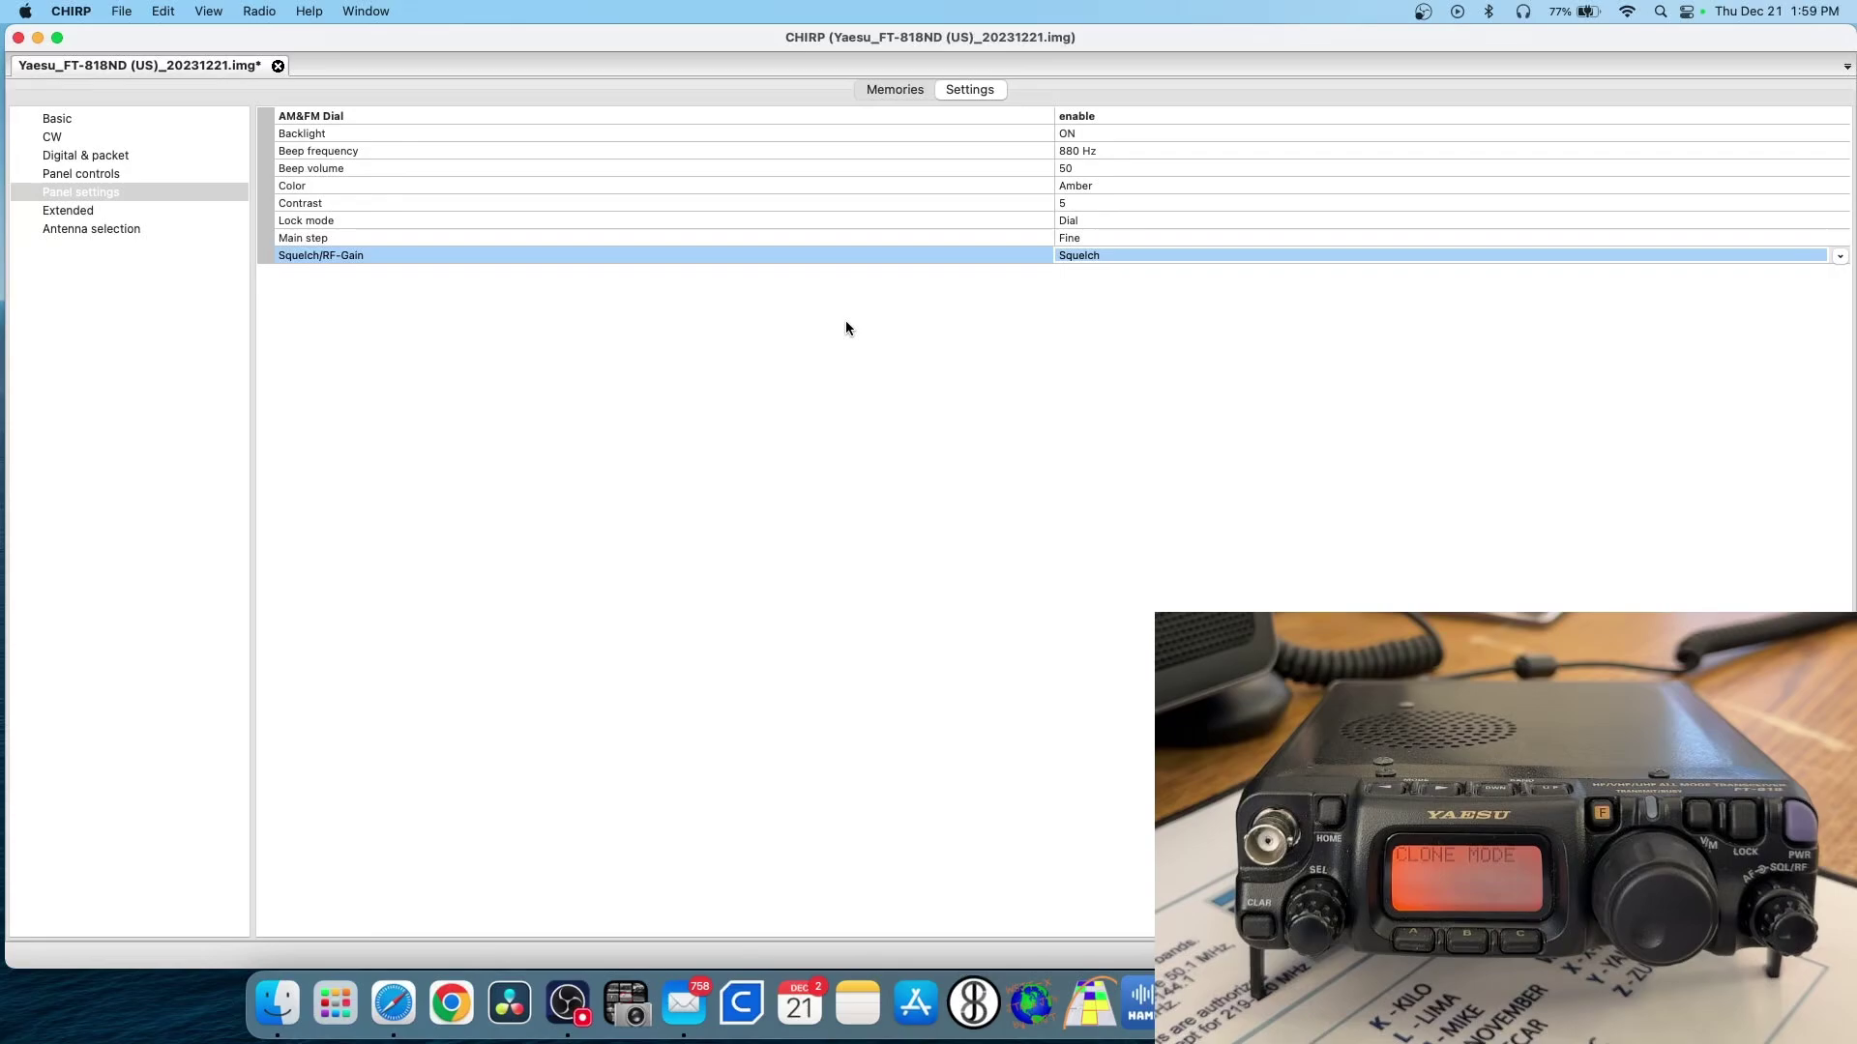
left_click(50, 211)
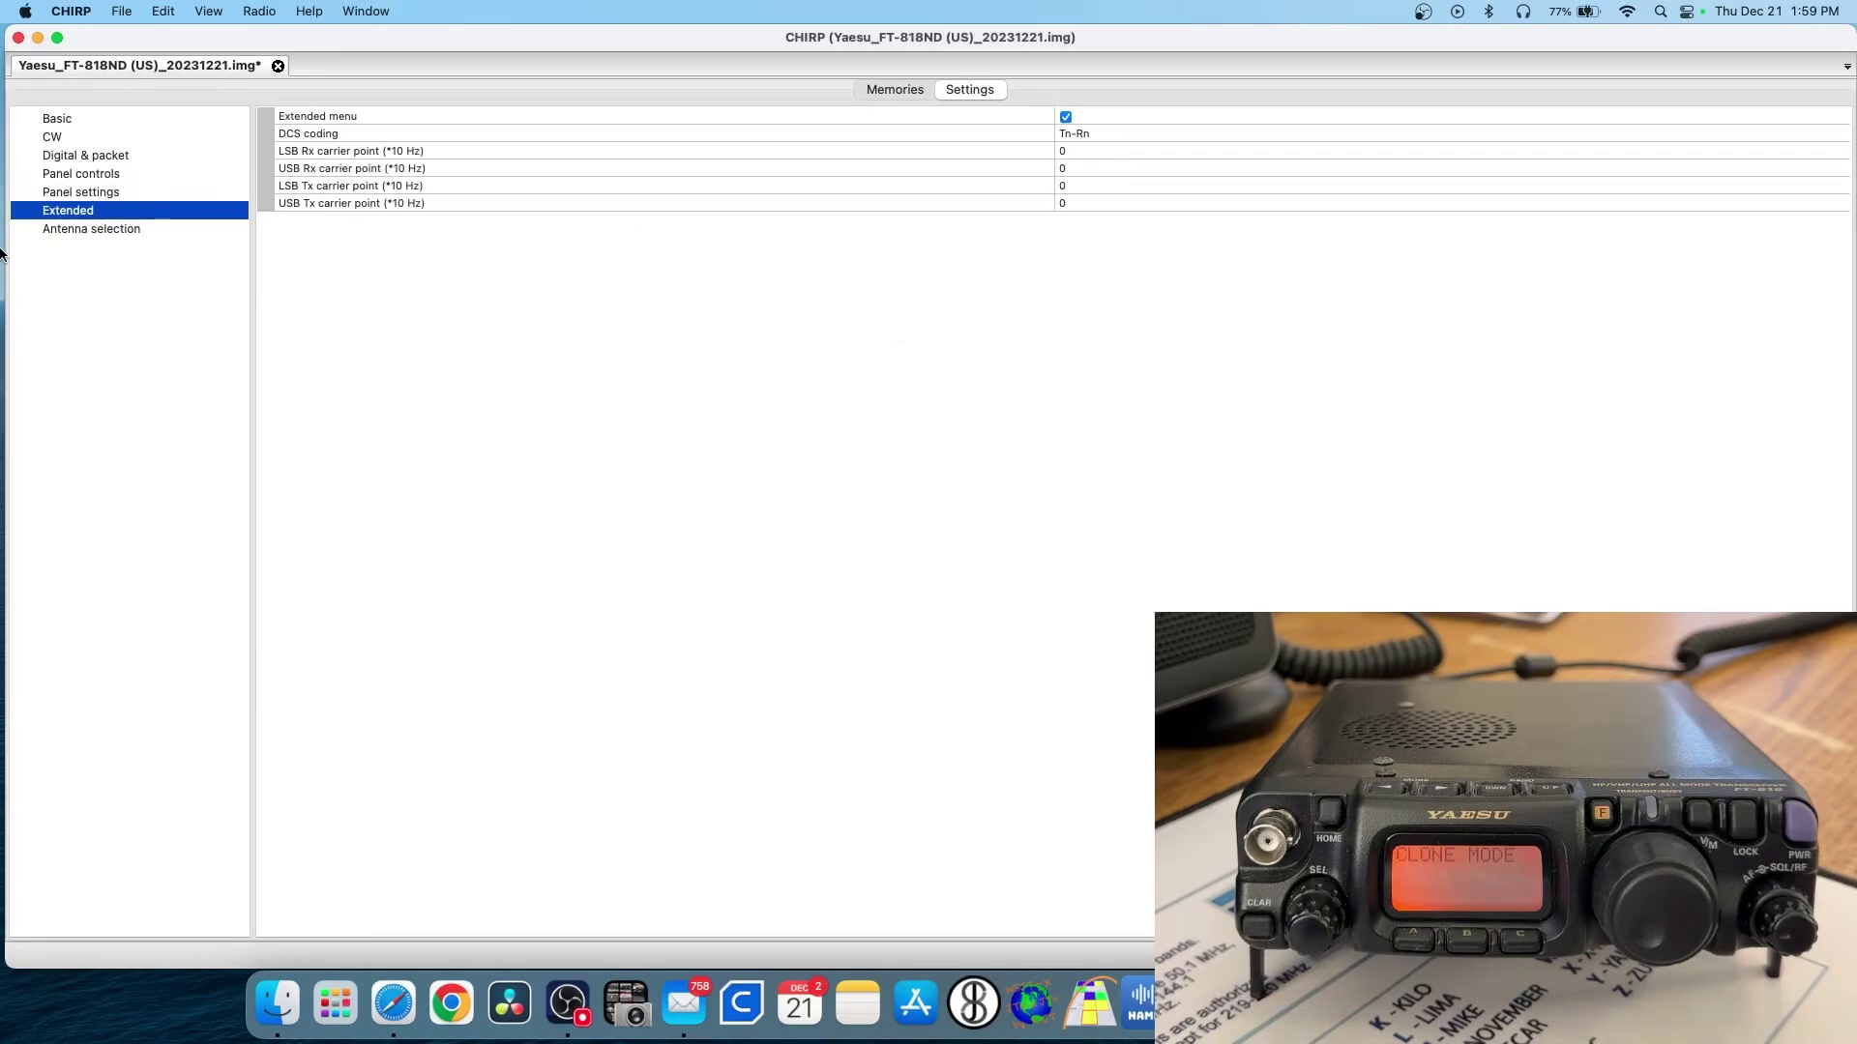
Step: In Antenna selection, change the HF antenna from Front to Rear, then return to Memories
left_click(86, 232)
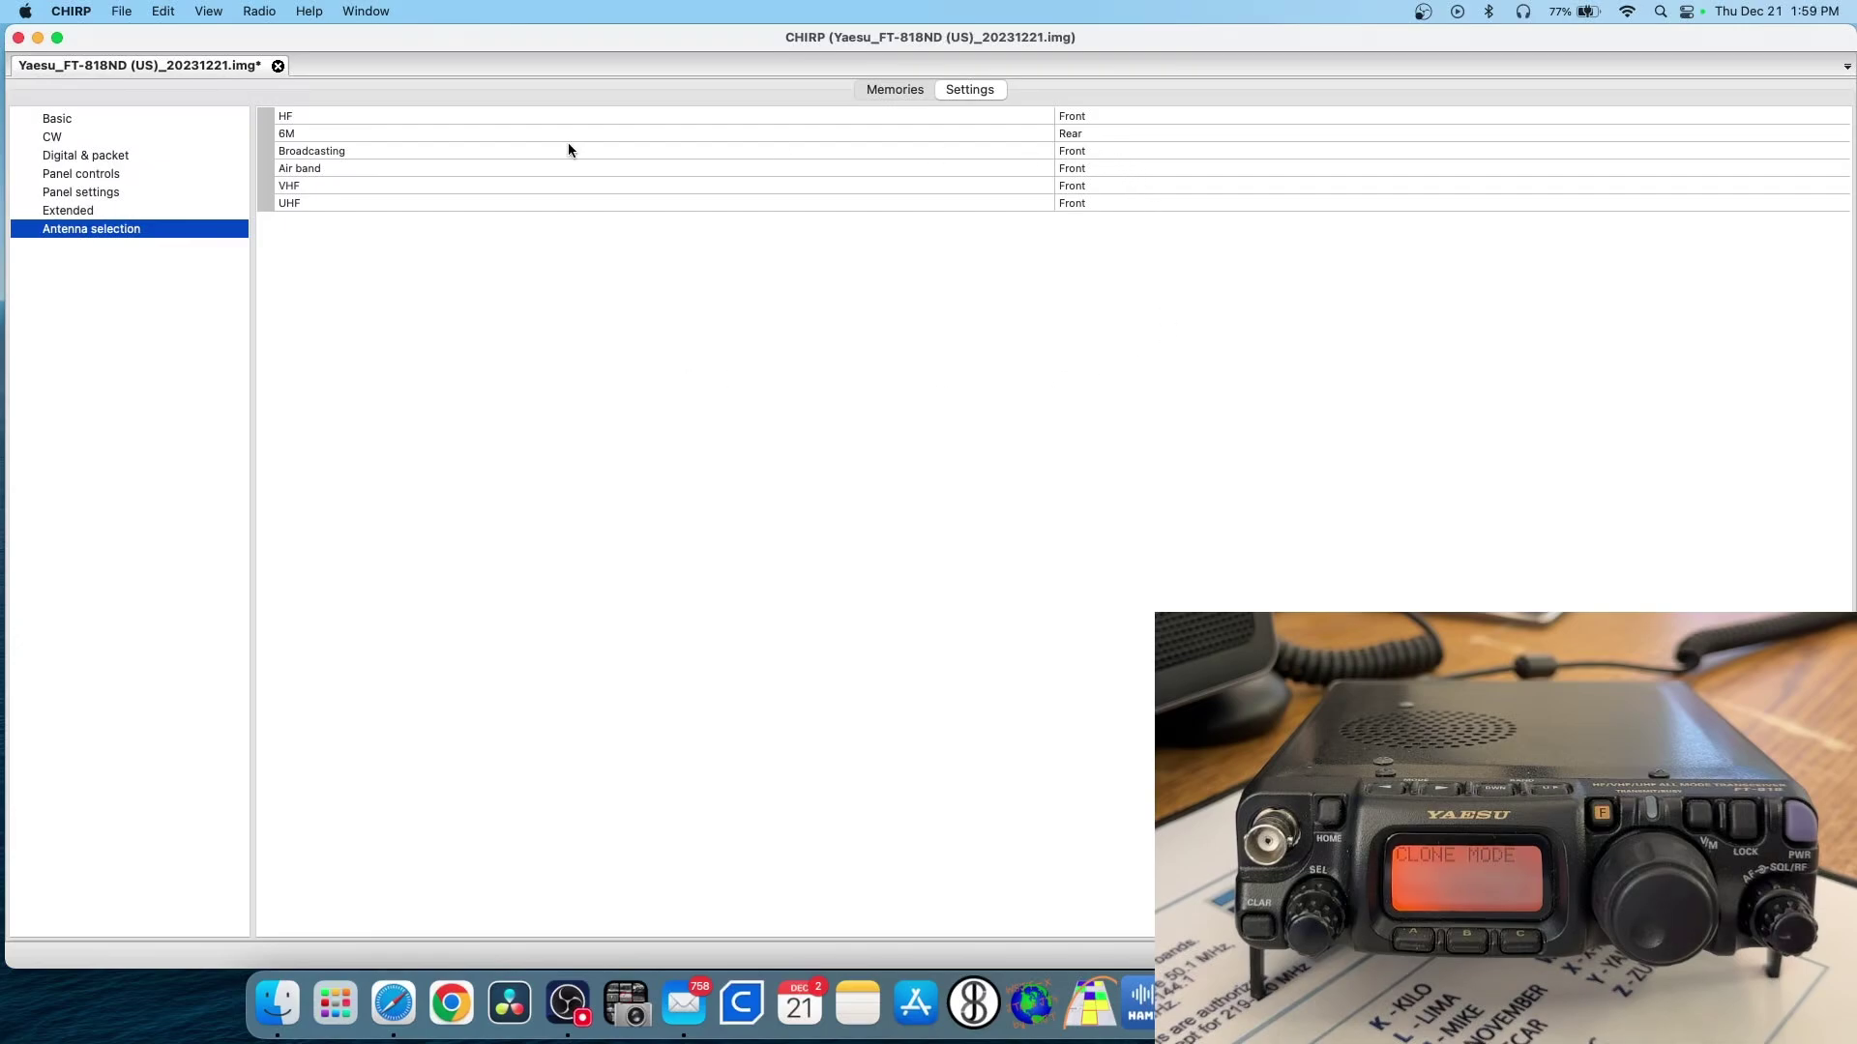
left_click_drag(365, 149, 346, 202)
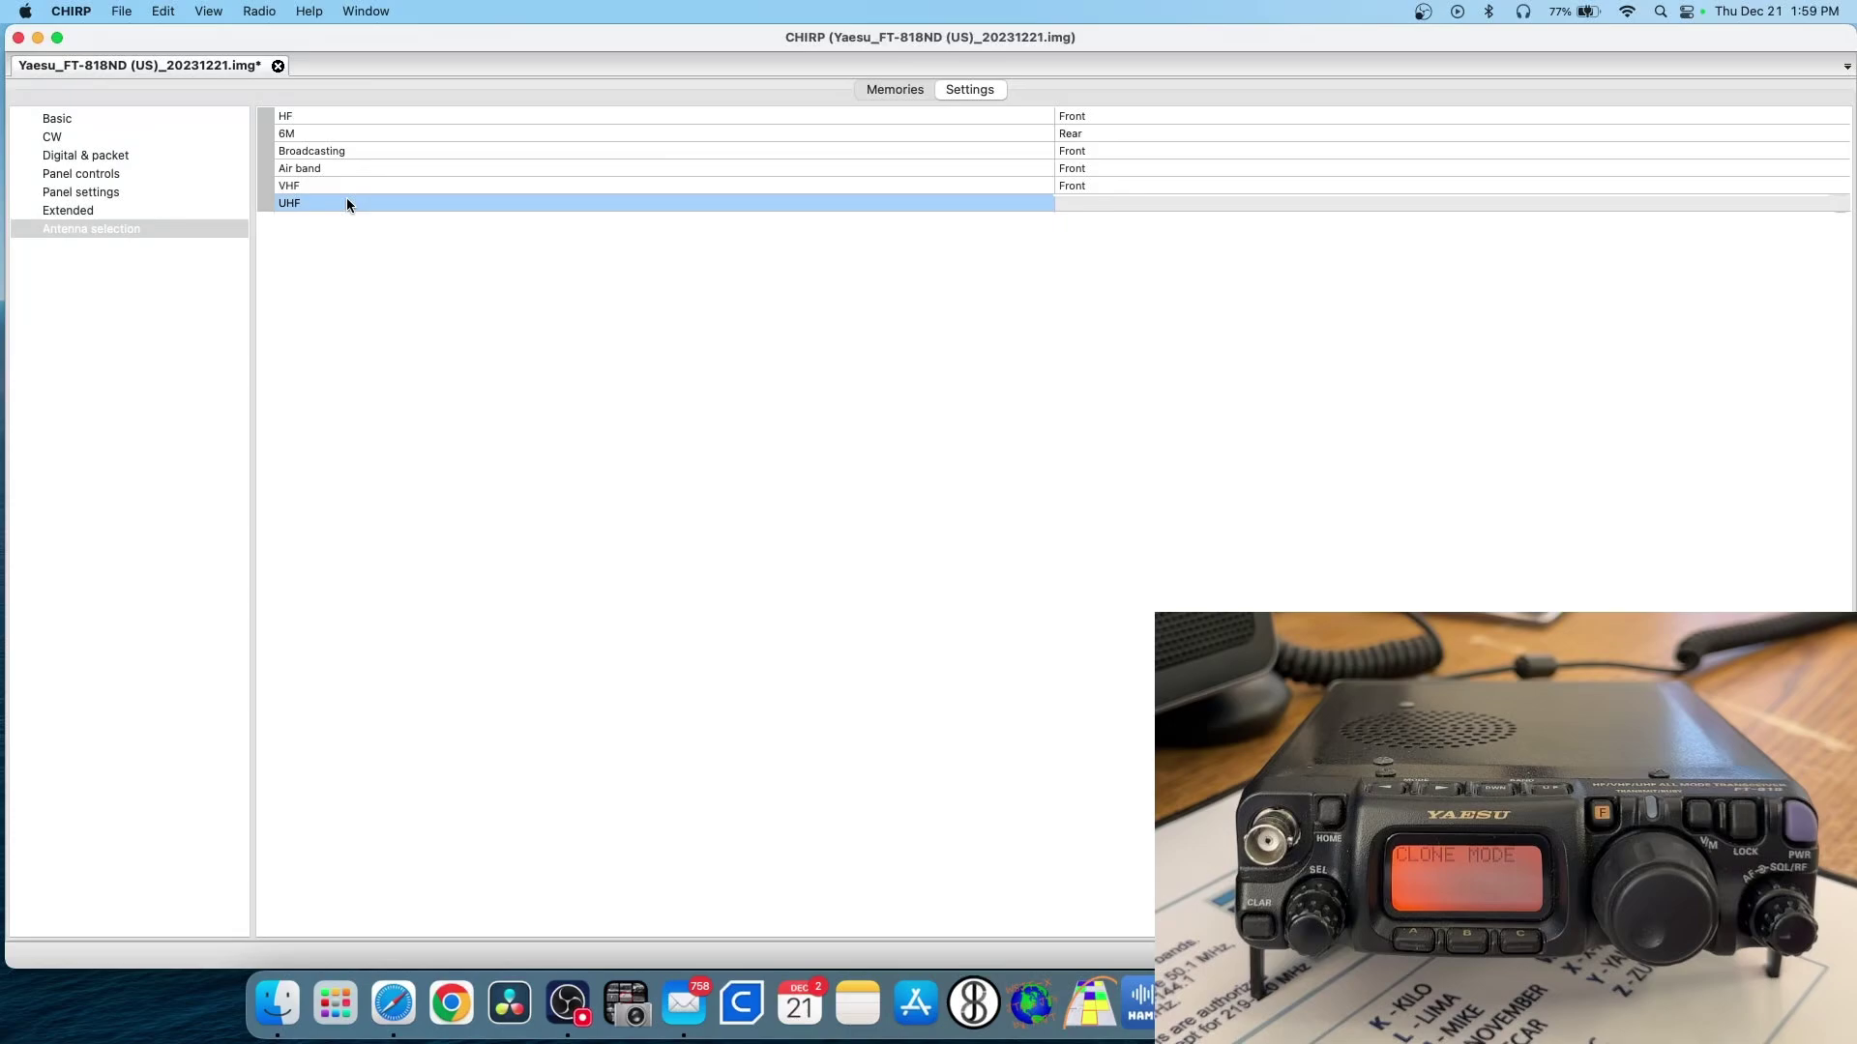
left_click(1088, 186)
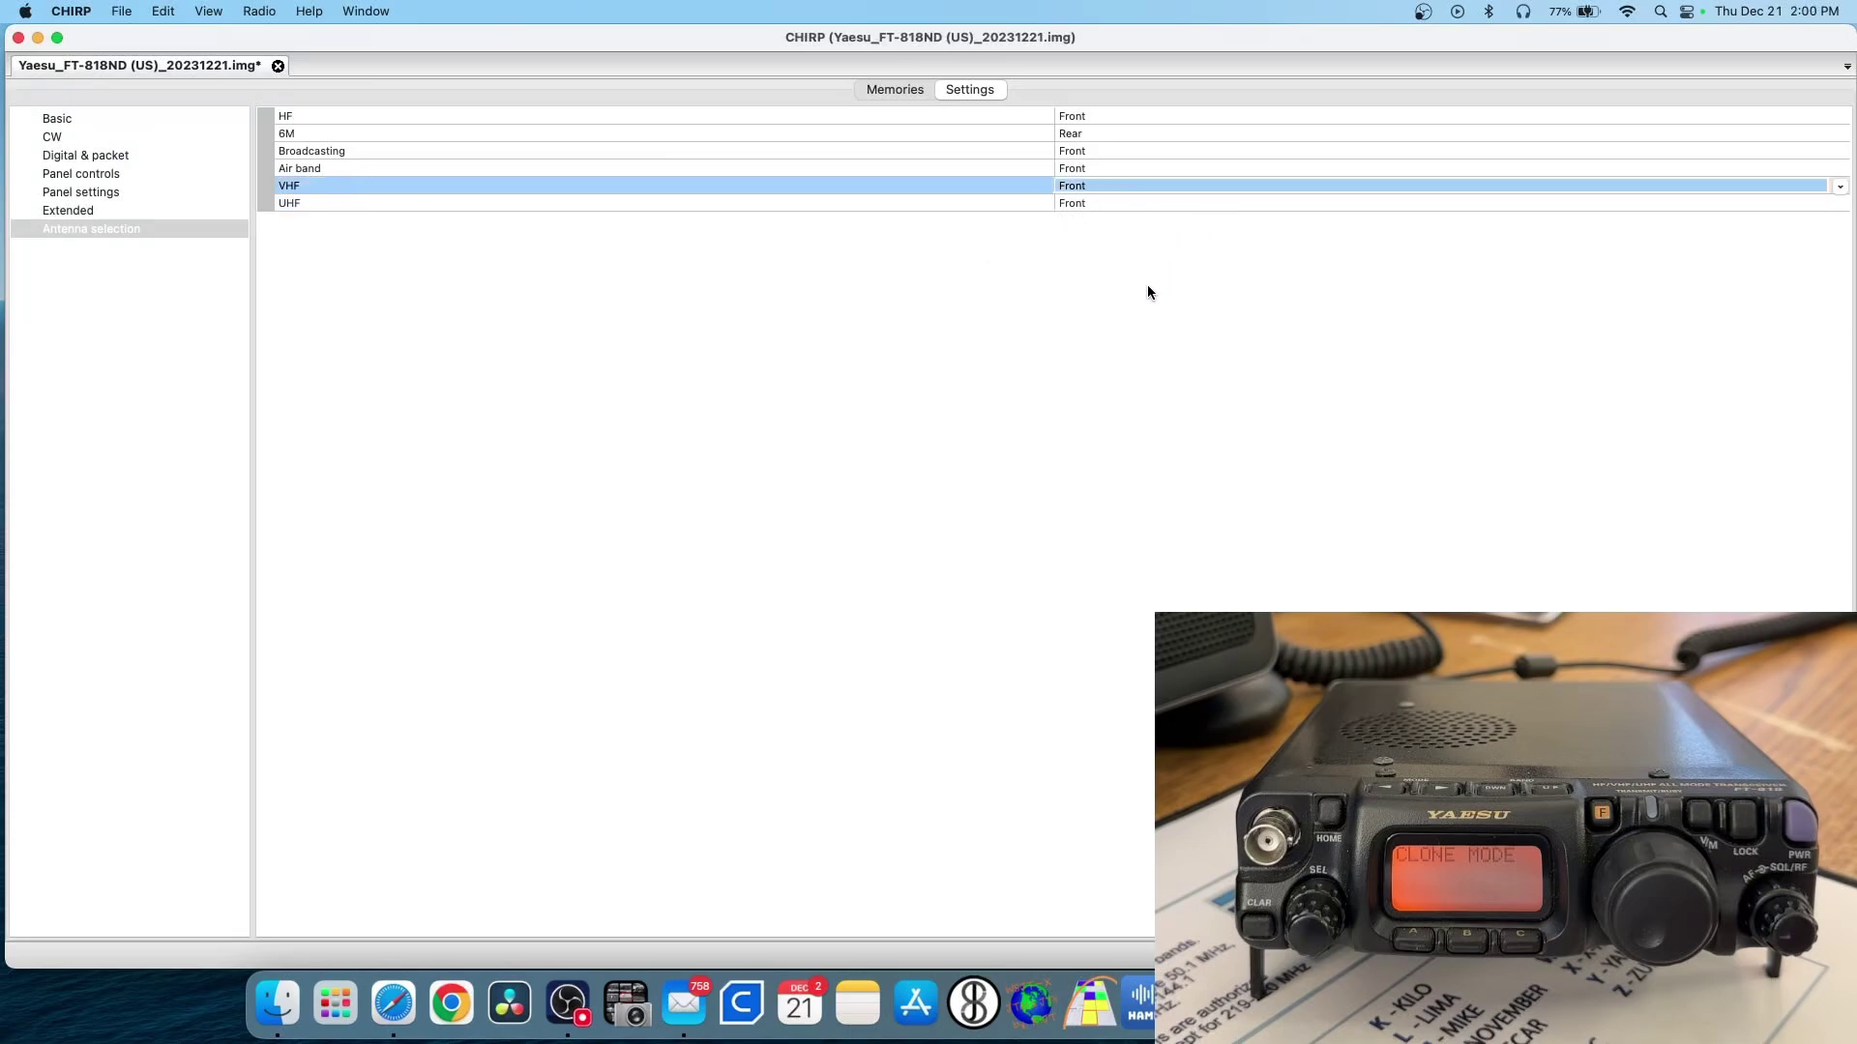
left_click(1074, 115)
left_click(1076, 113)
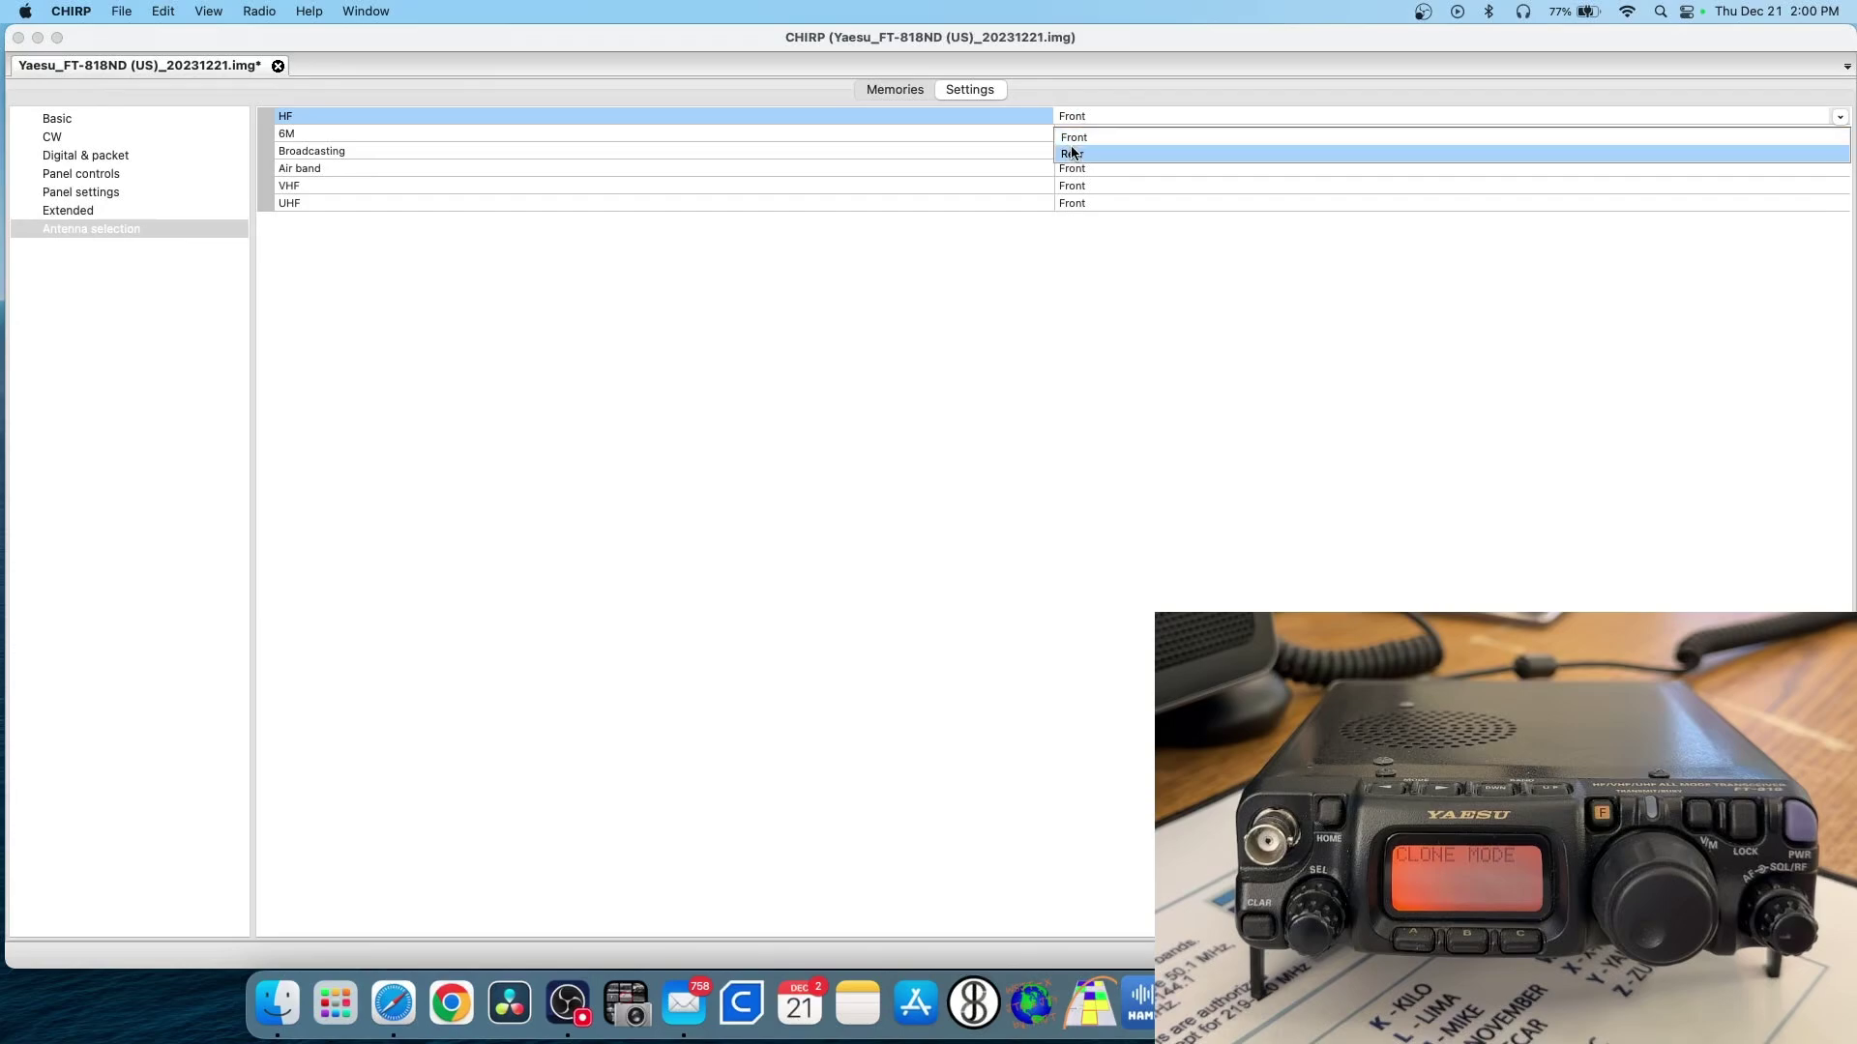
left_click(1072, 152)
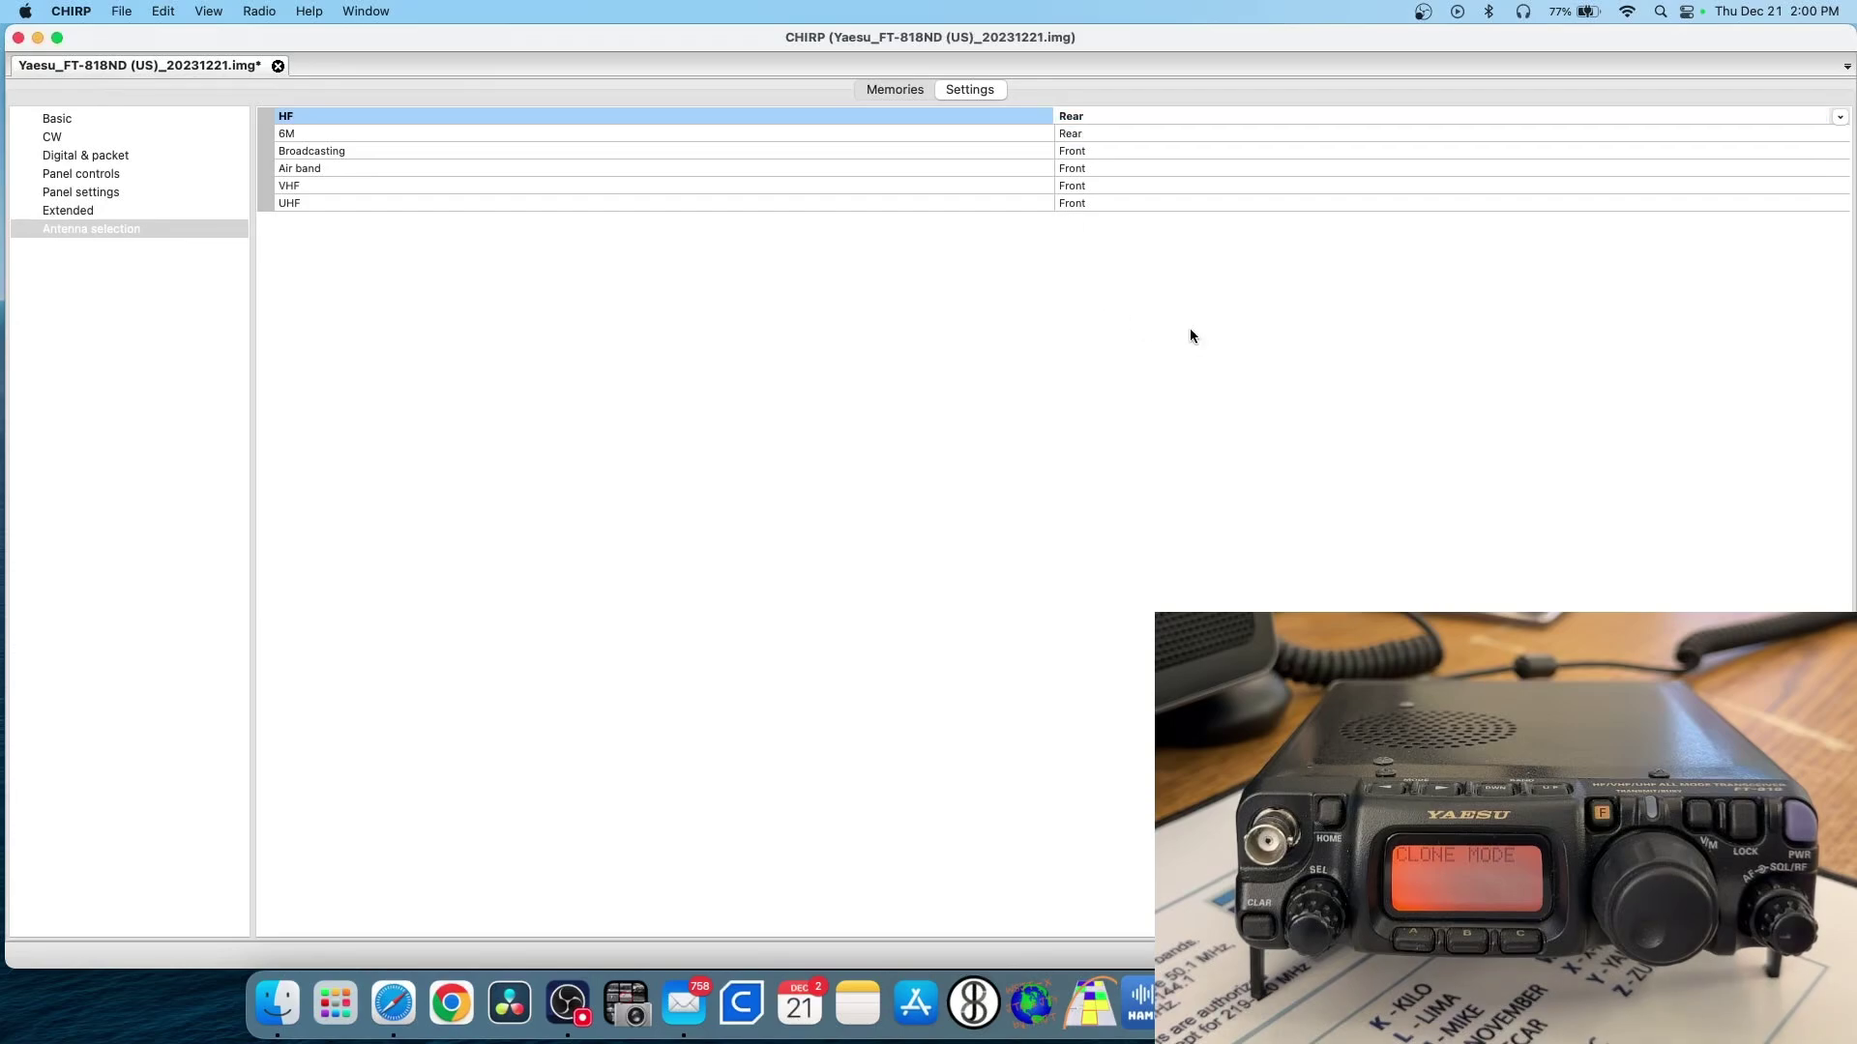
left_click(1074, 135)
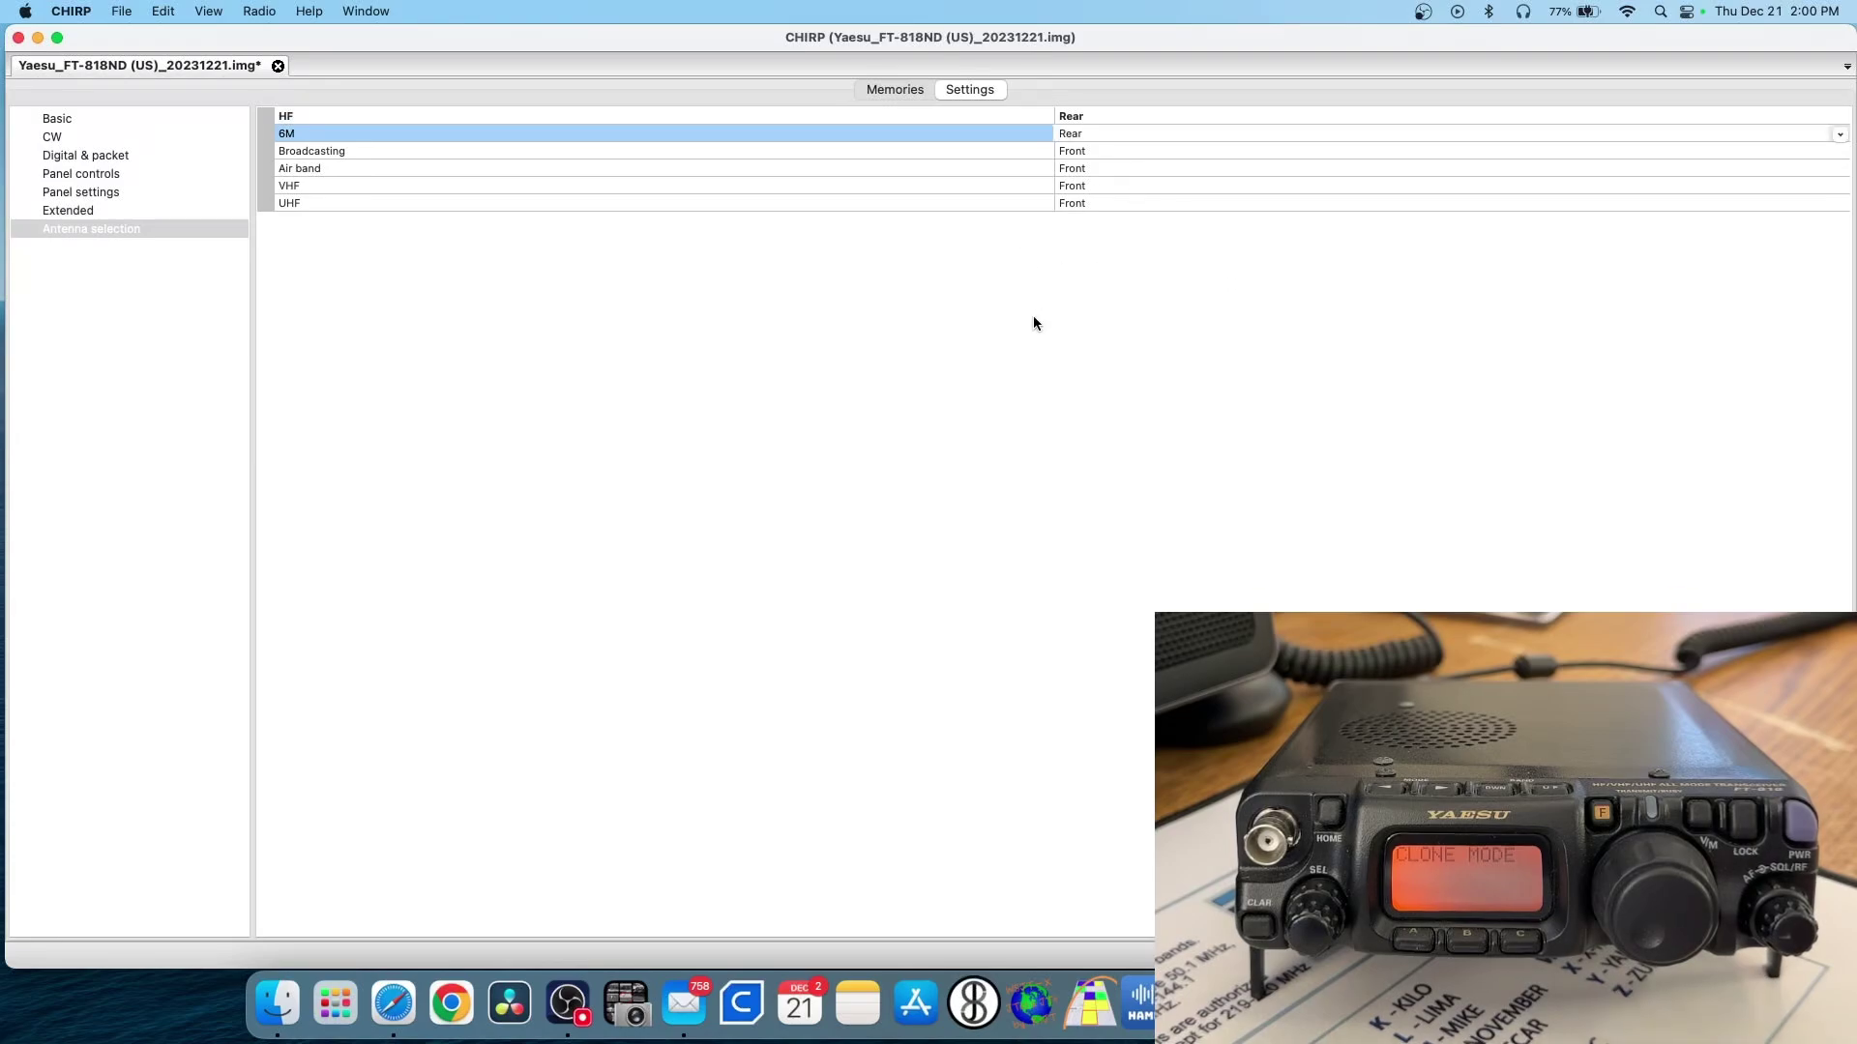
left_click(891, 92)
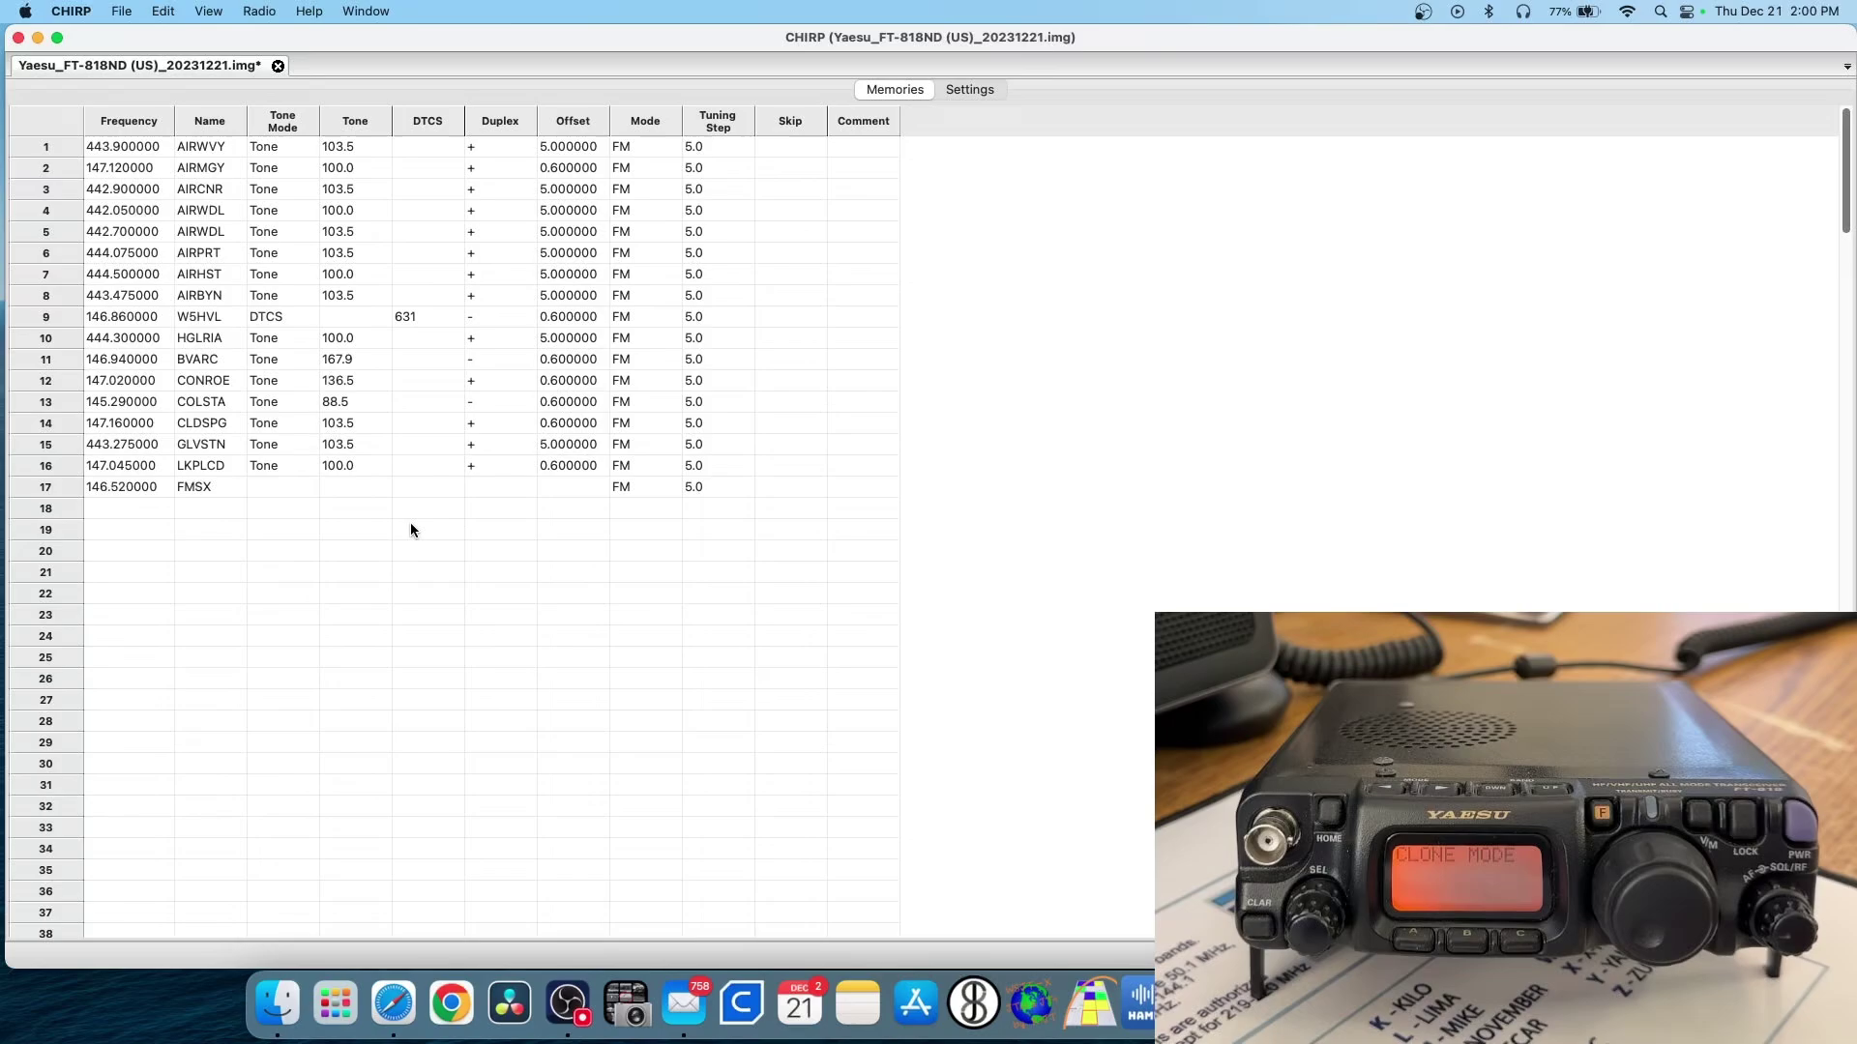
Step: Start Upload to radio and confirm the usbserial-212220 port and FT-818ND (US) model
left_click(205, 487)
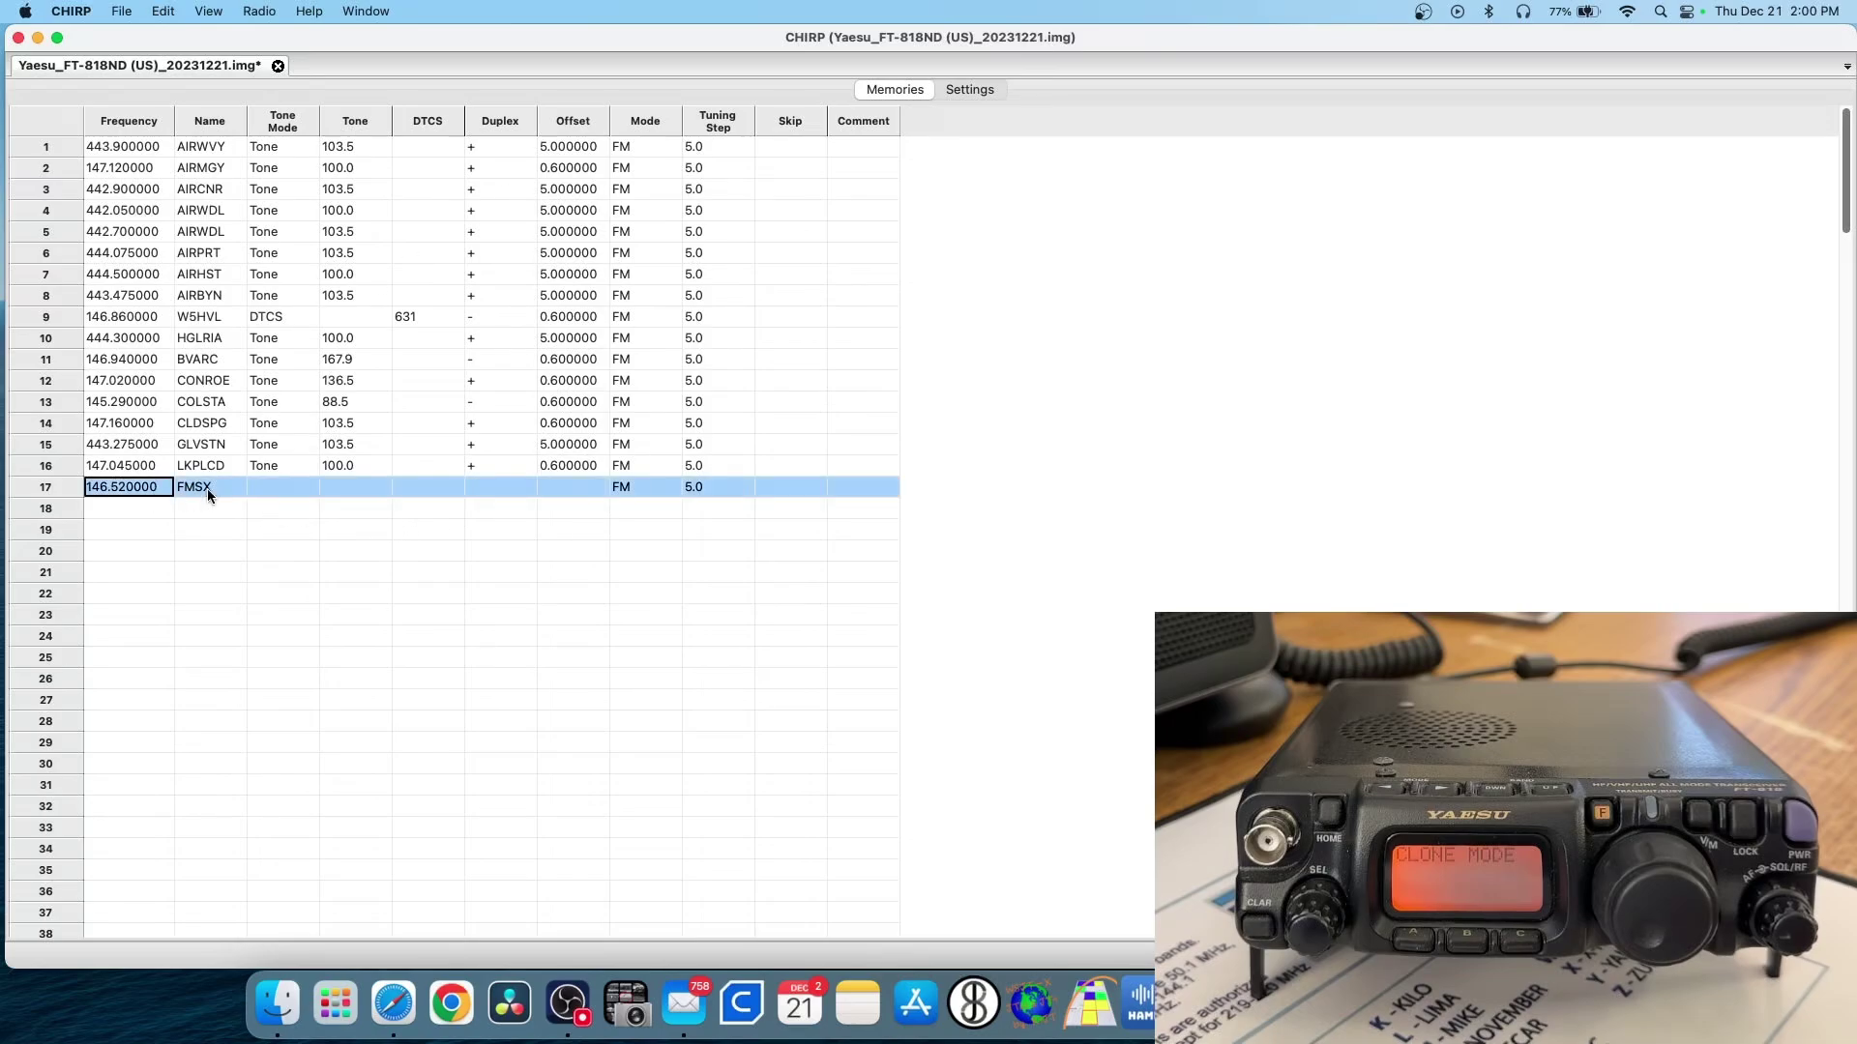
left_click(358, 531)
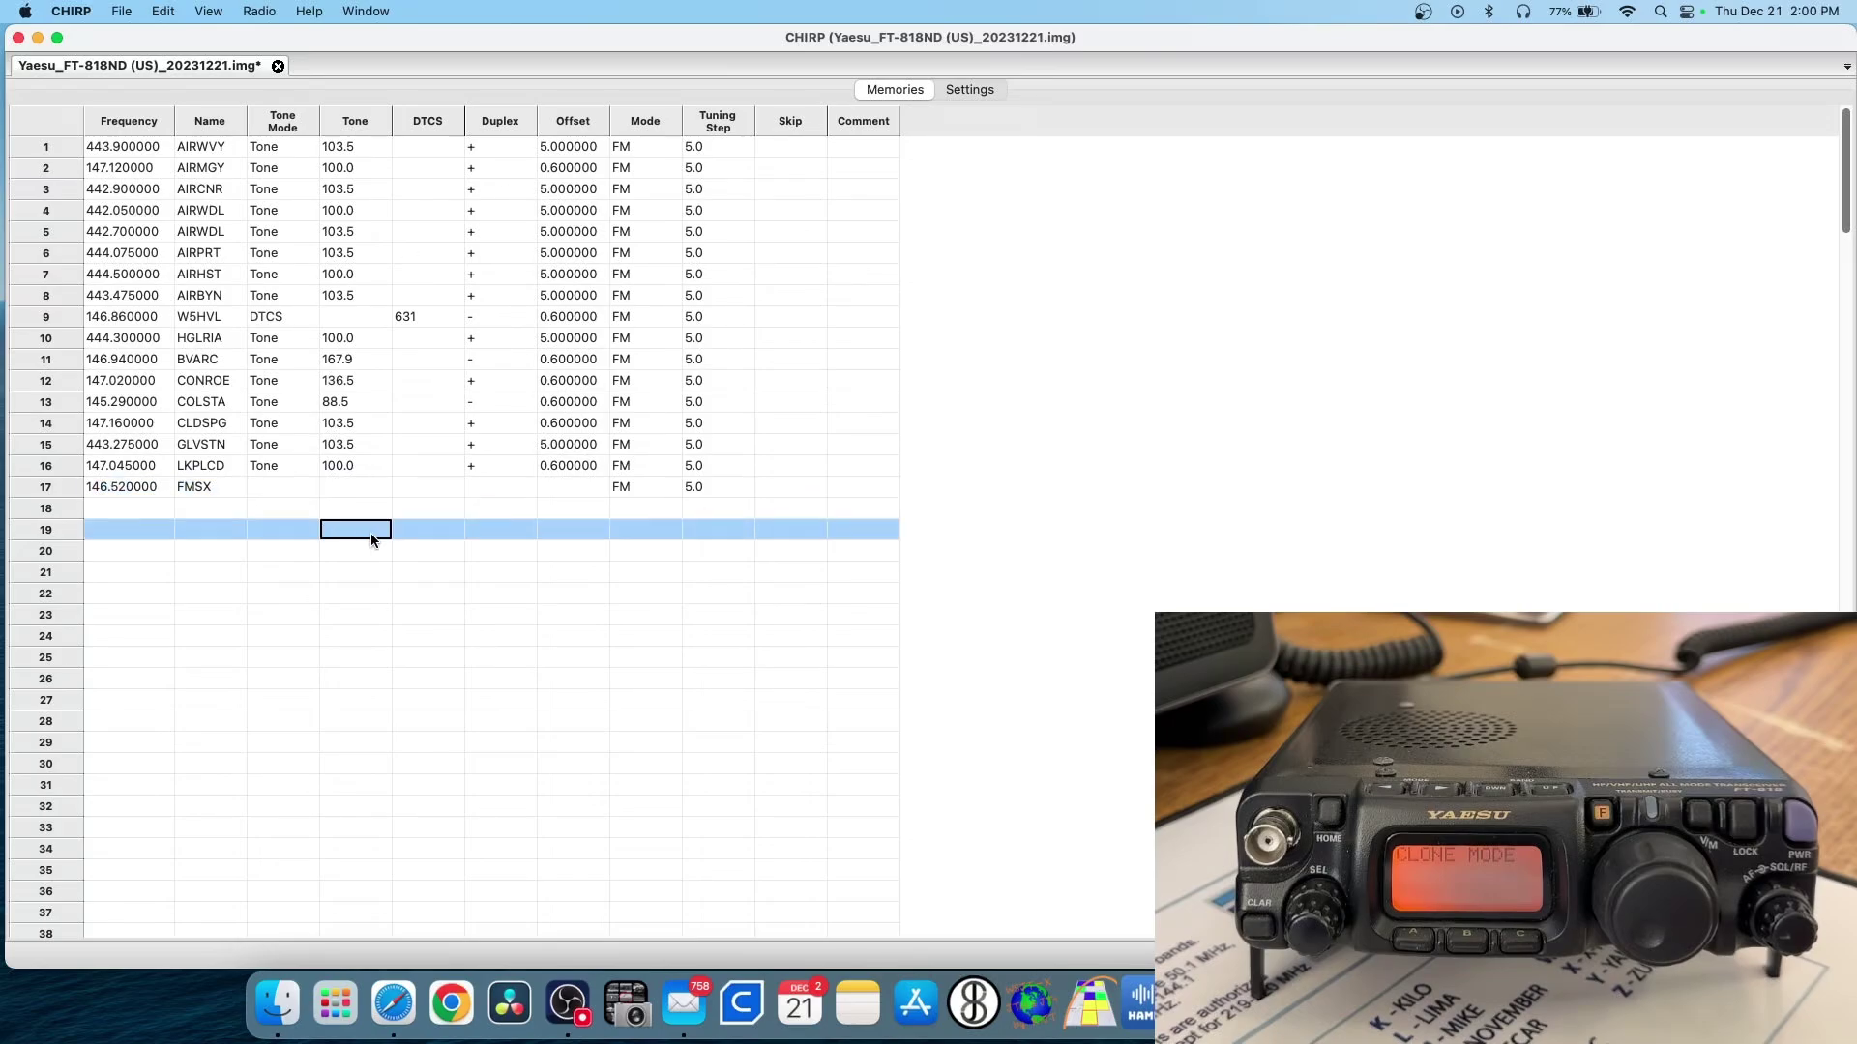
left_click(248, 14)
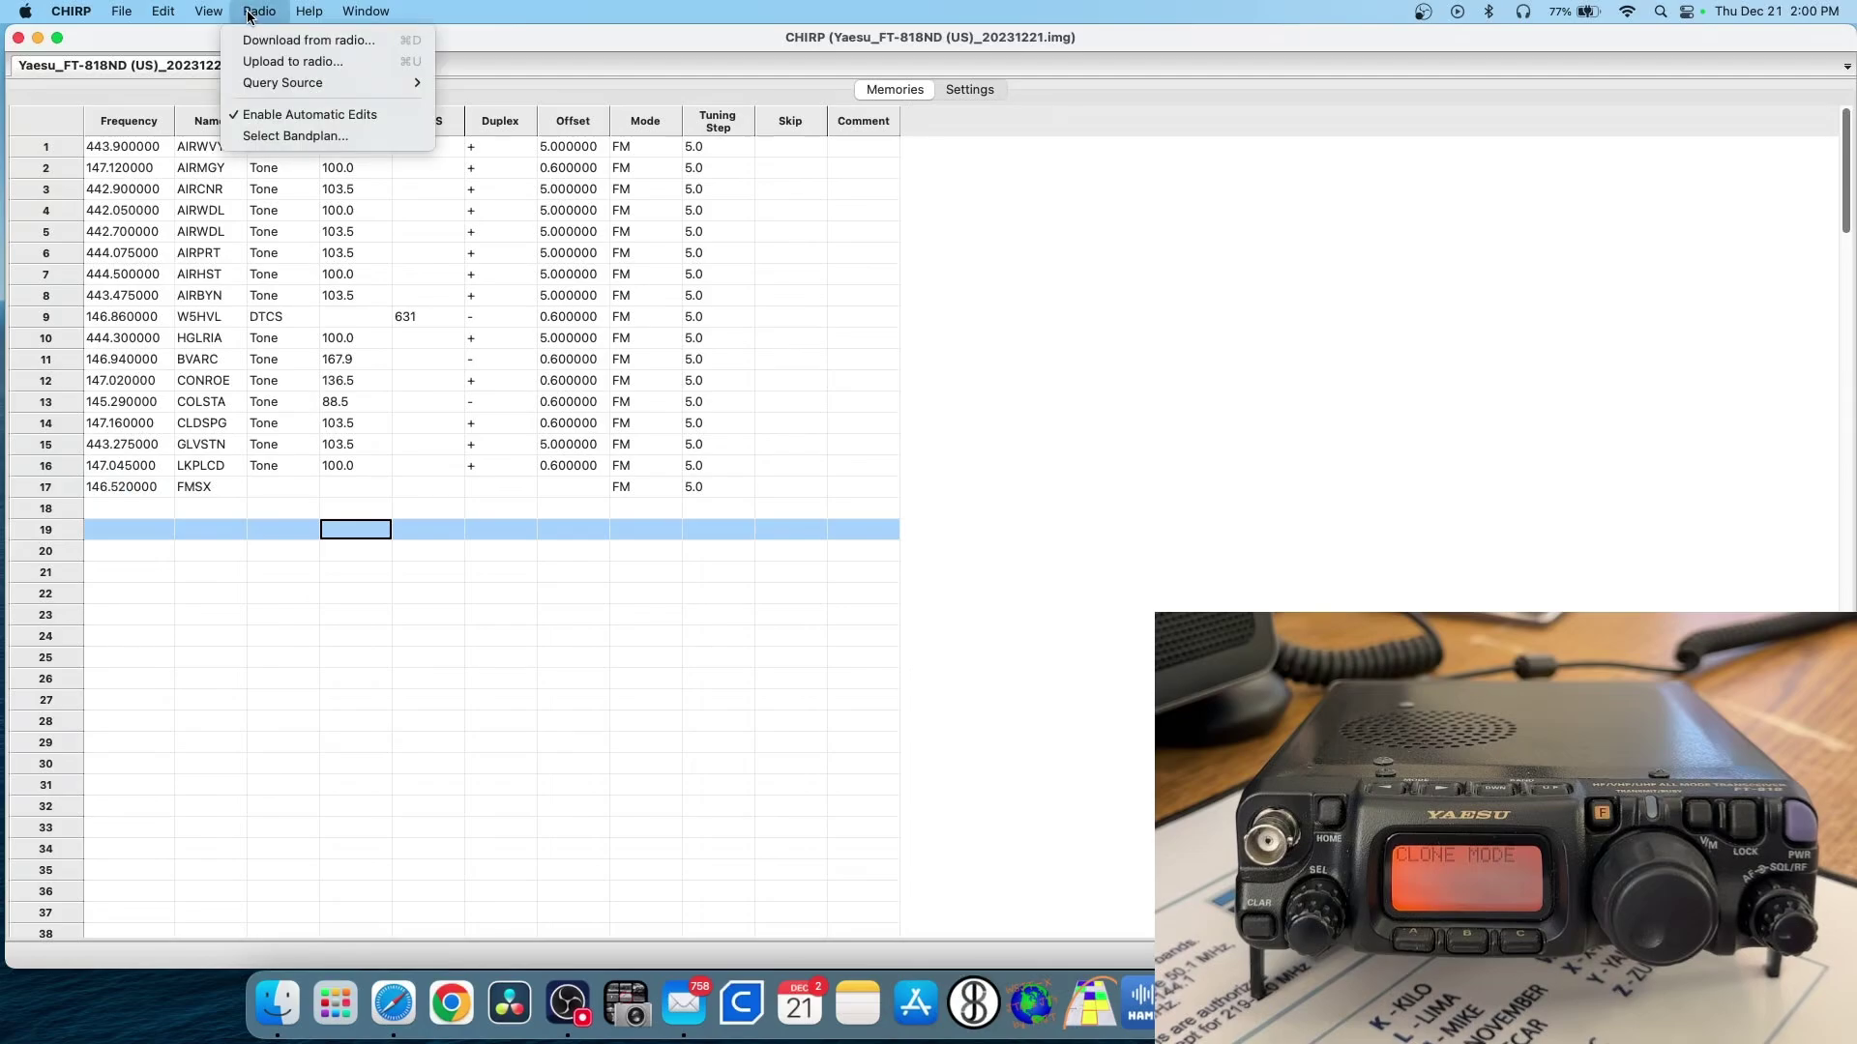
left_click(288, 61)
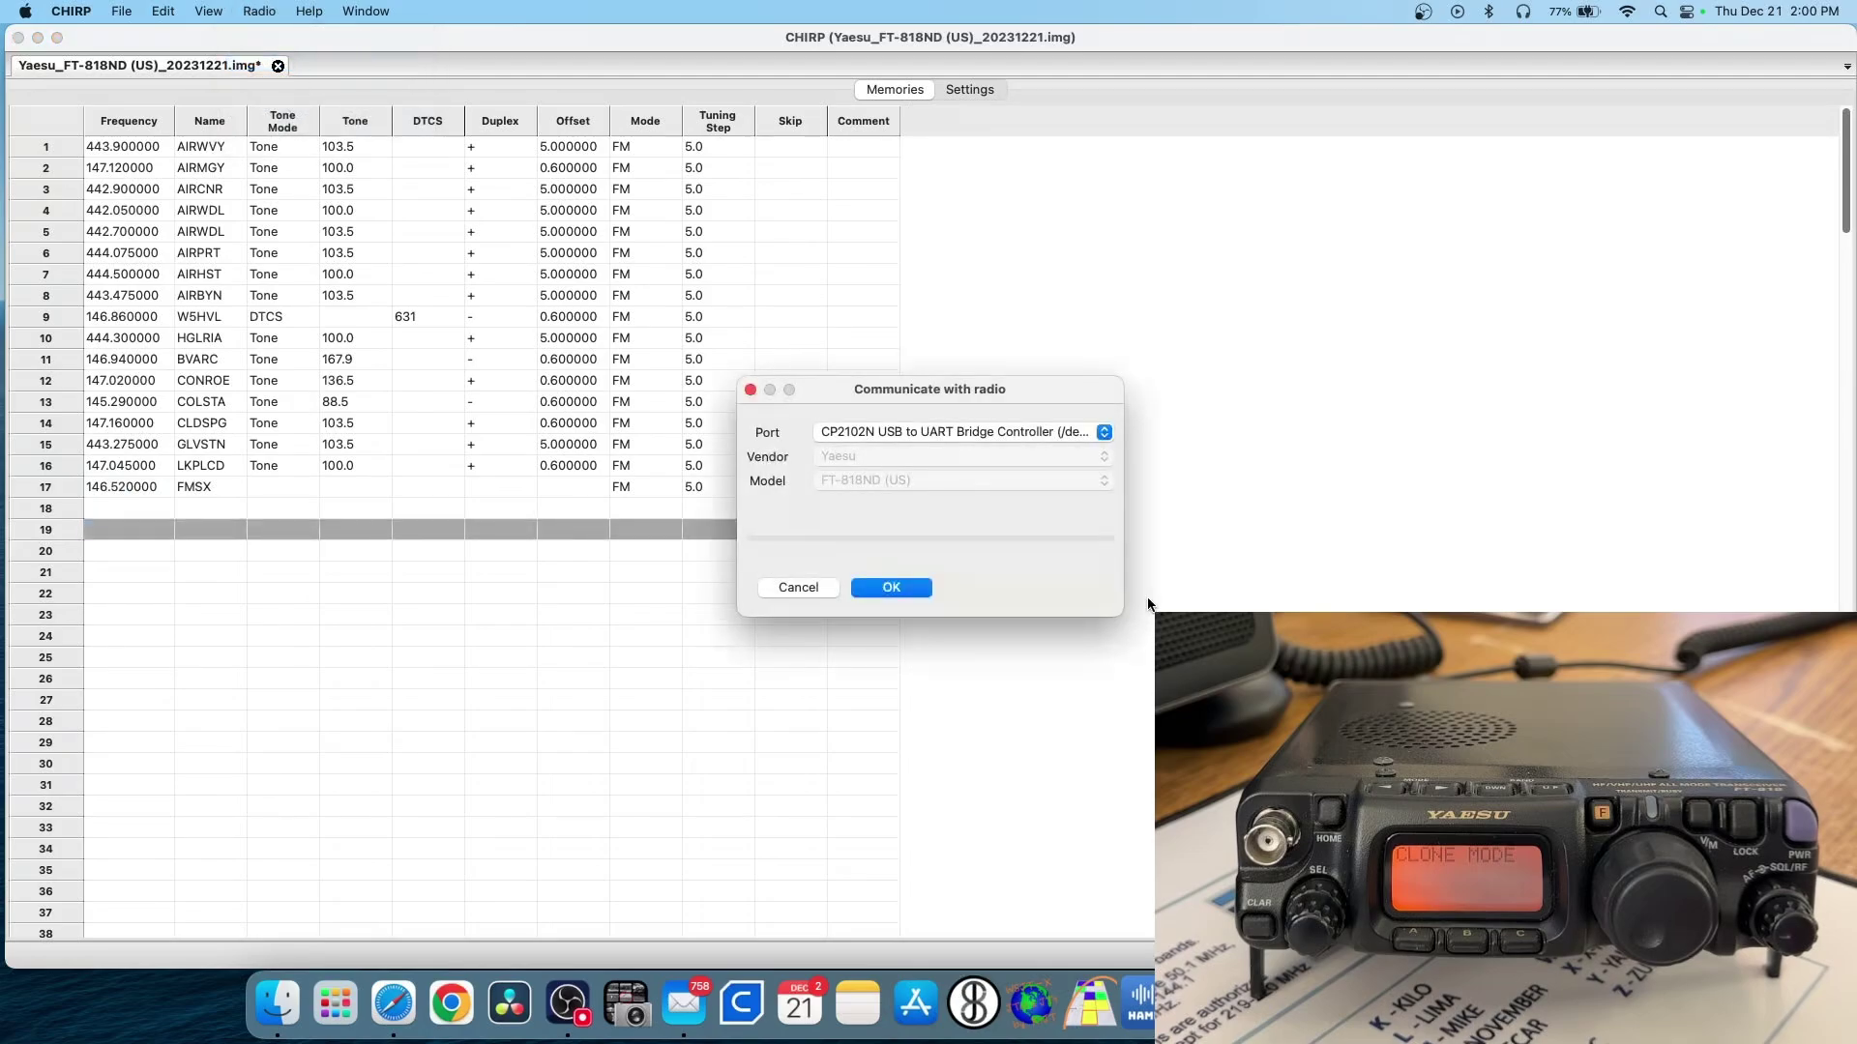
left_click(892, 589)
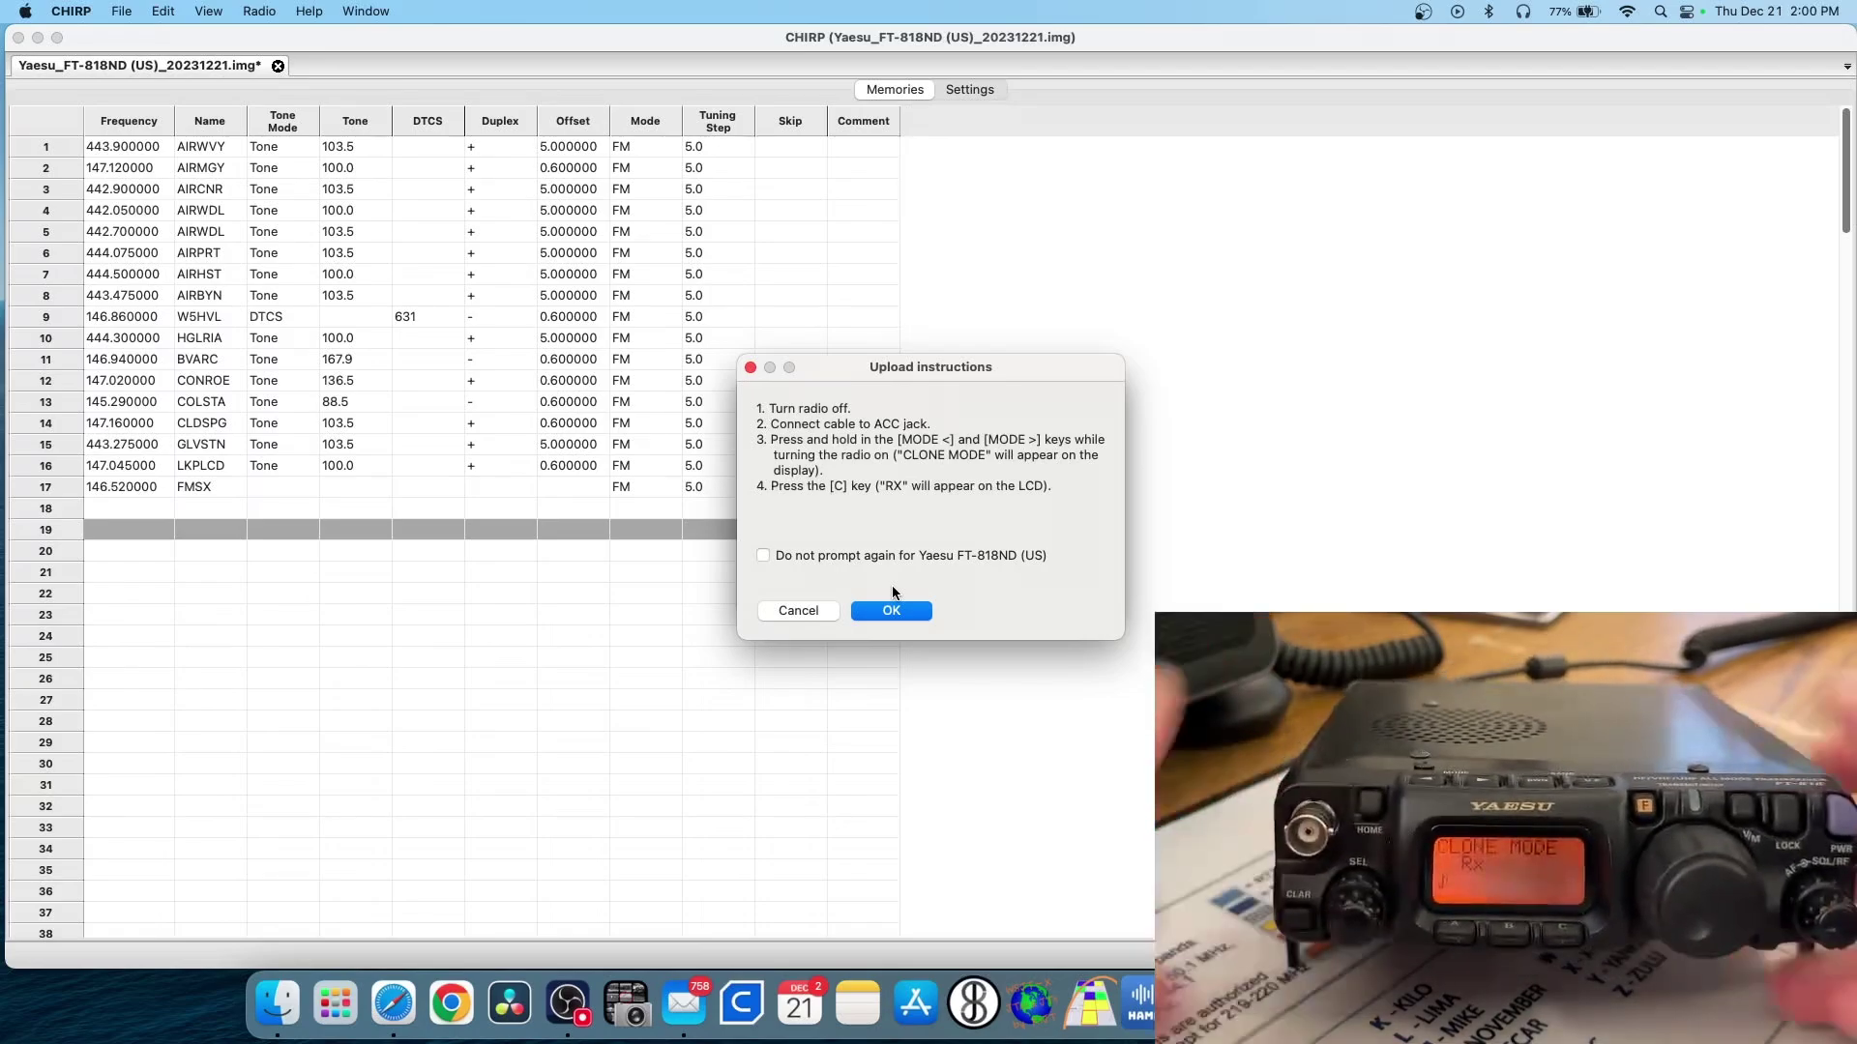
Step: Acknowledge the upload instructions to begin cloning the image to the FT-818ND
left_click(898, 606)
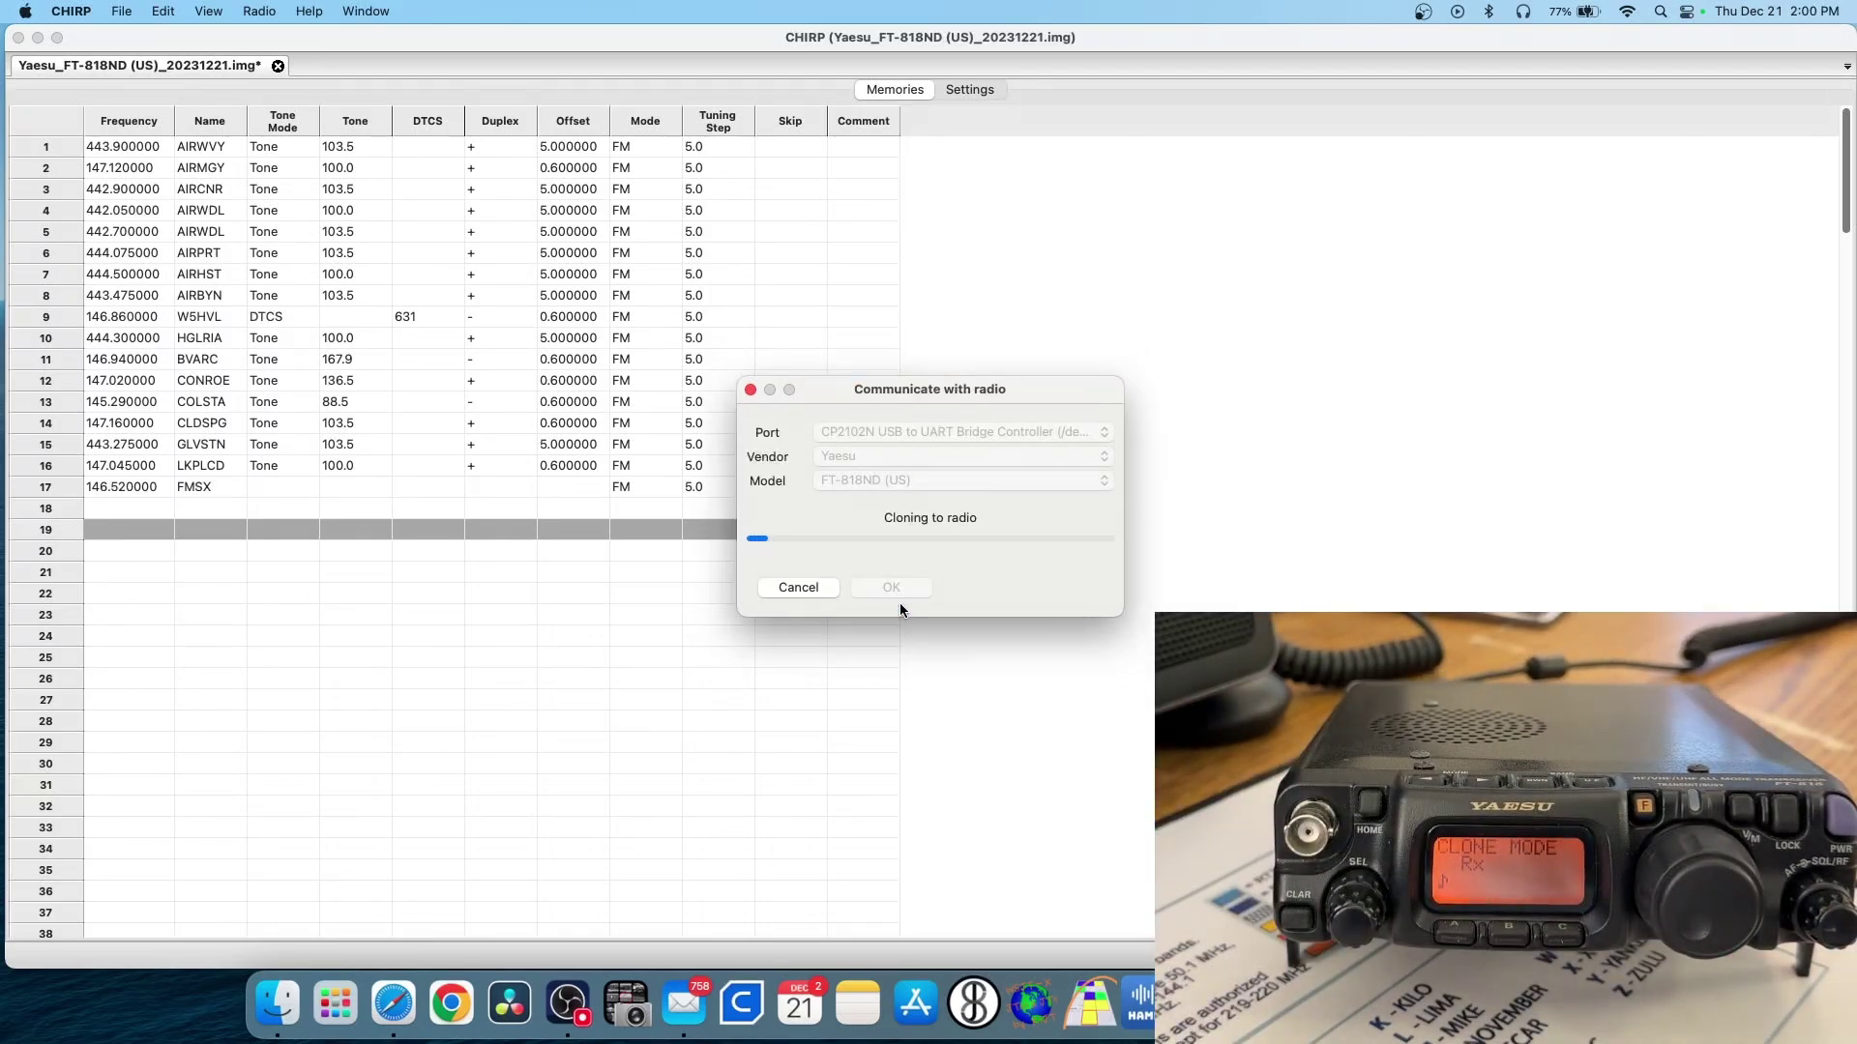